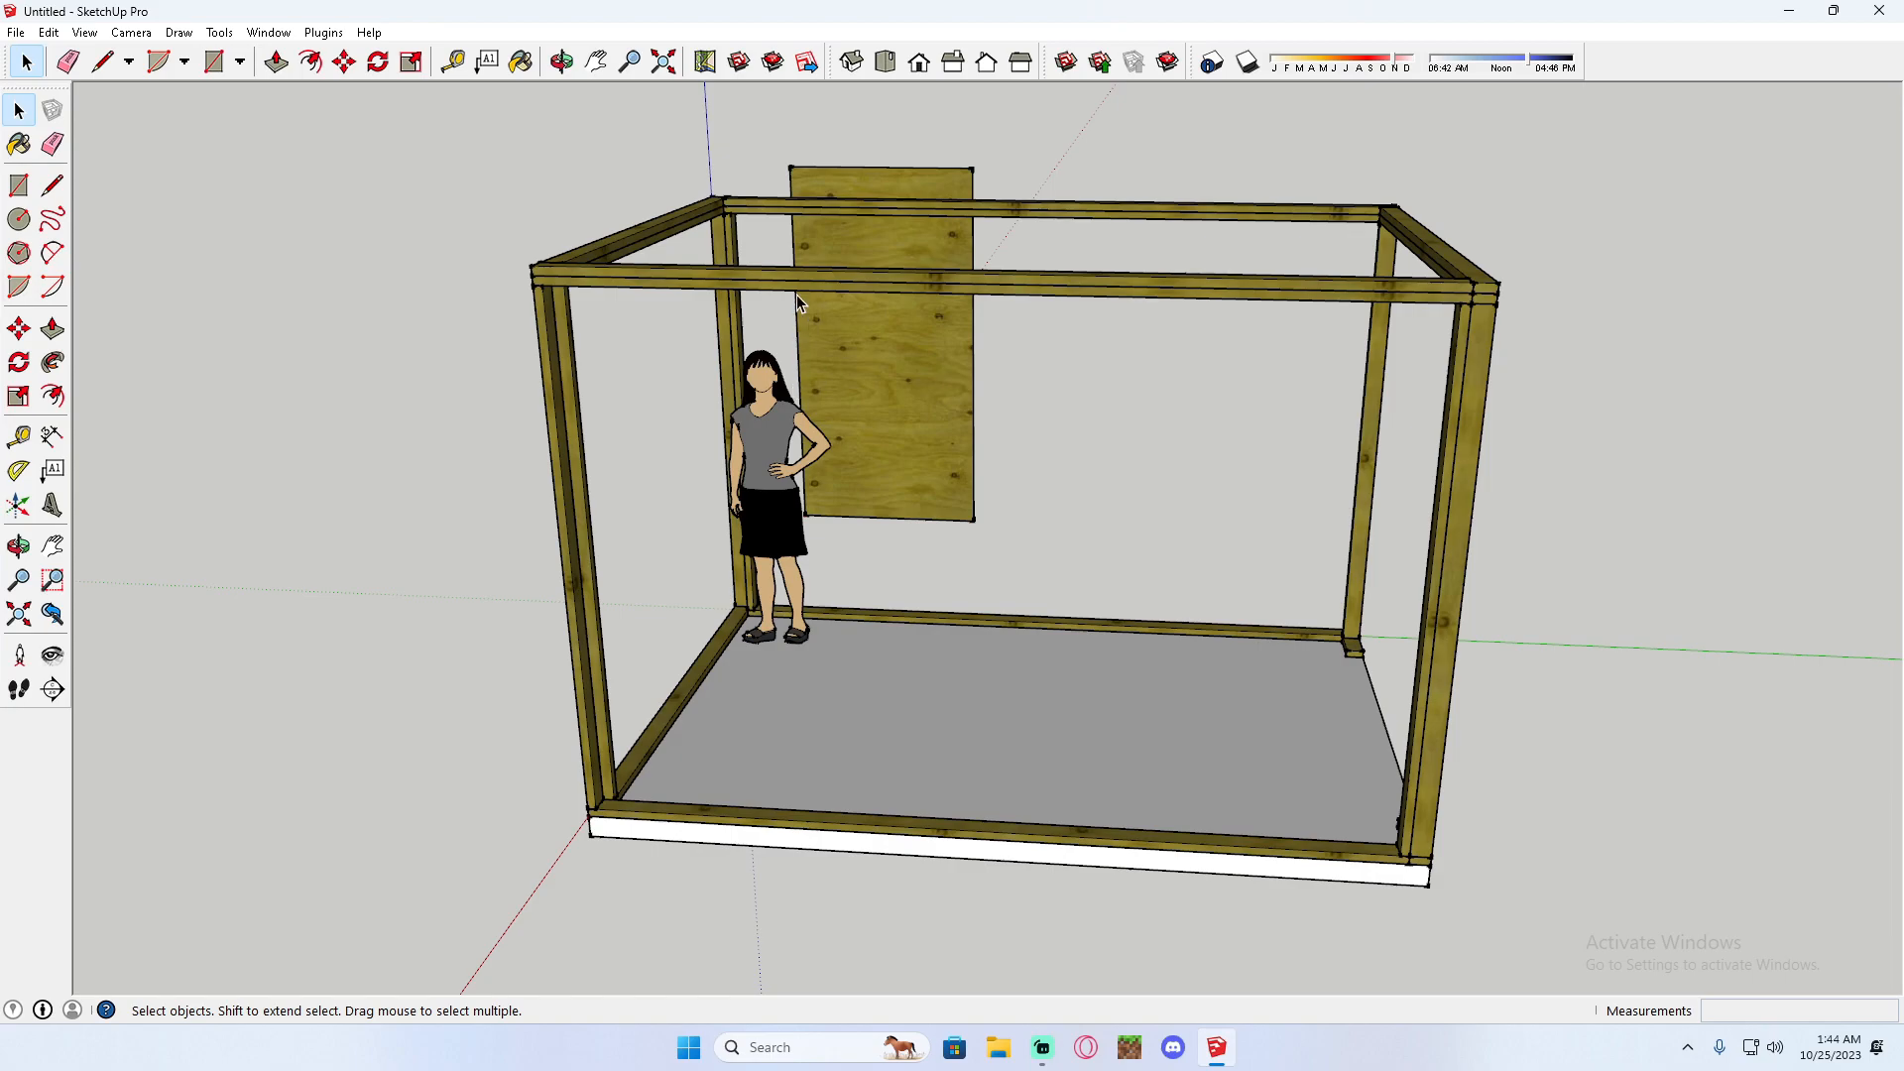
Open the front long wall for editing and copy its corner stud 16 inches along the bottom plate.
double_click(654, 282)
left_click(19, 328)
scroll(595, 446, "down", 2)
scroll(593, 651, "up", 6)
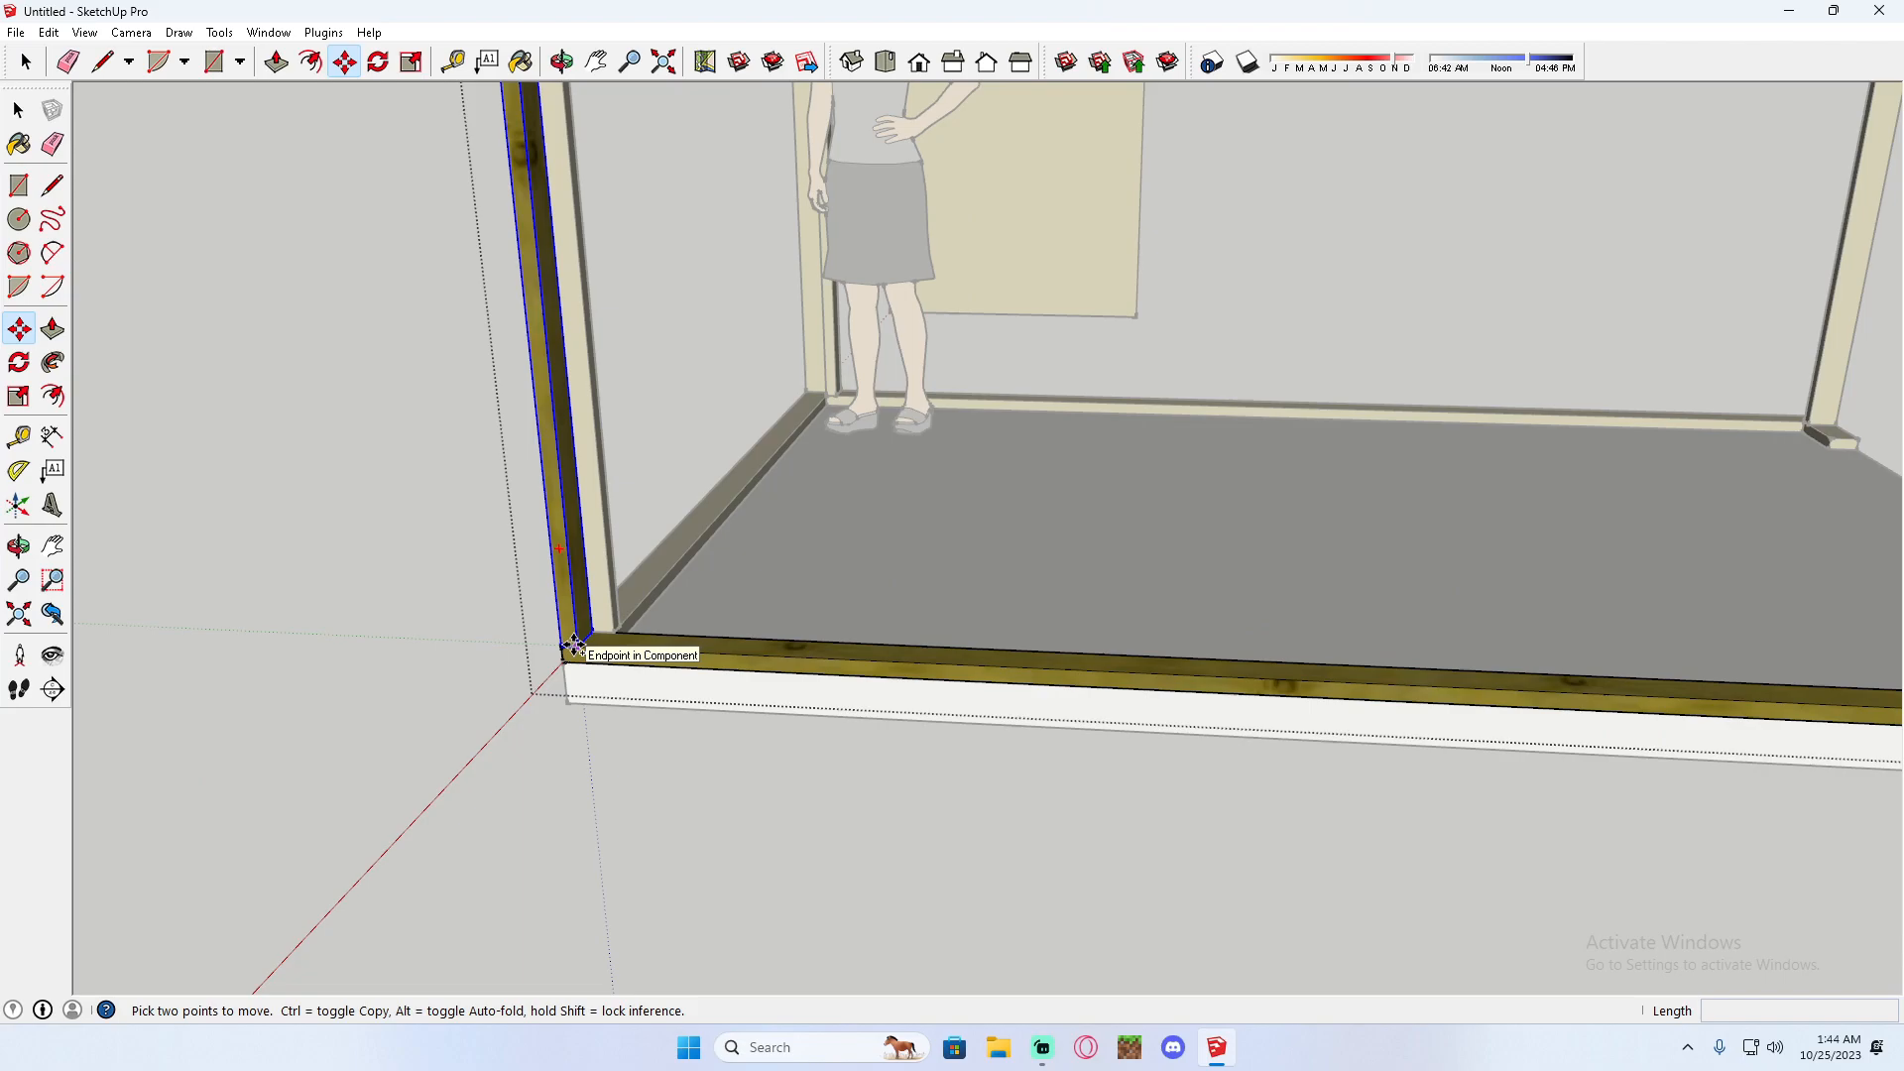
key("ctrl")
left_click(573, 648)
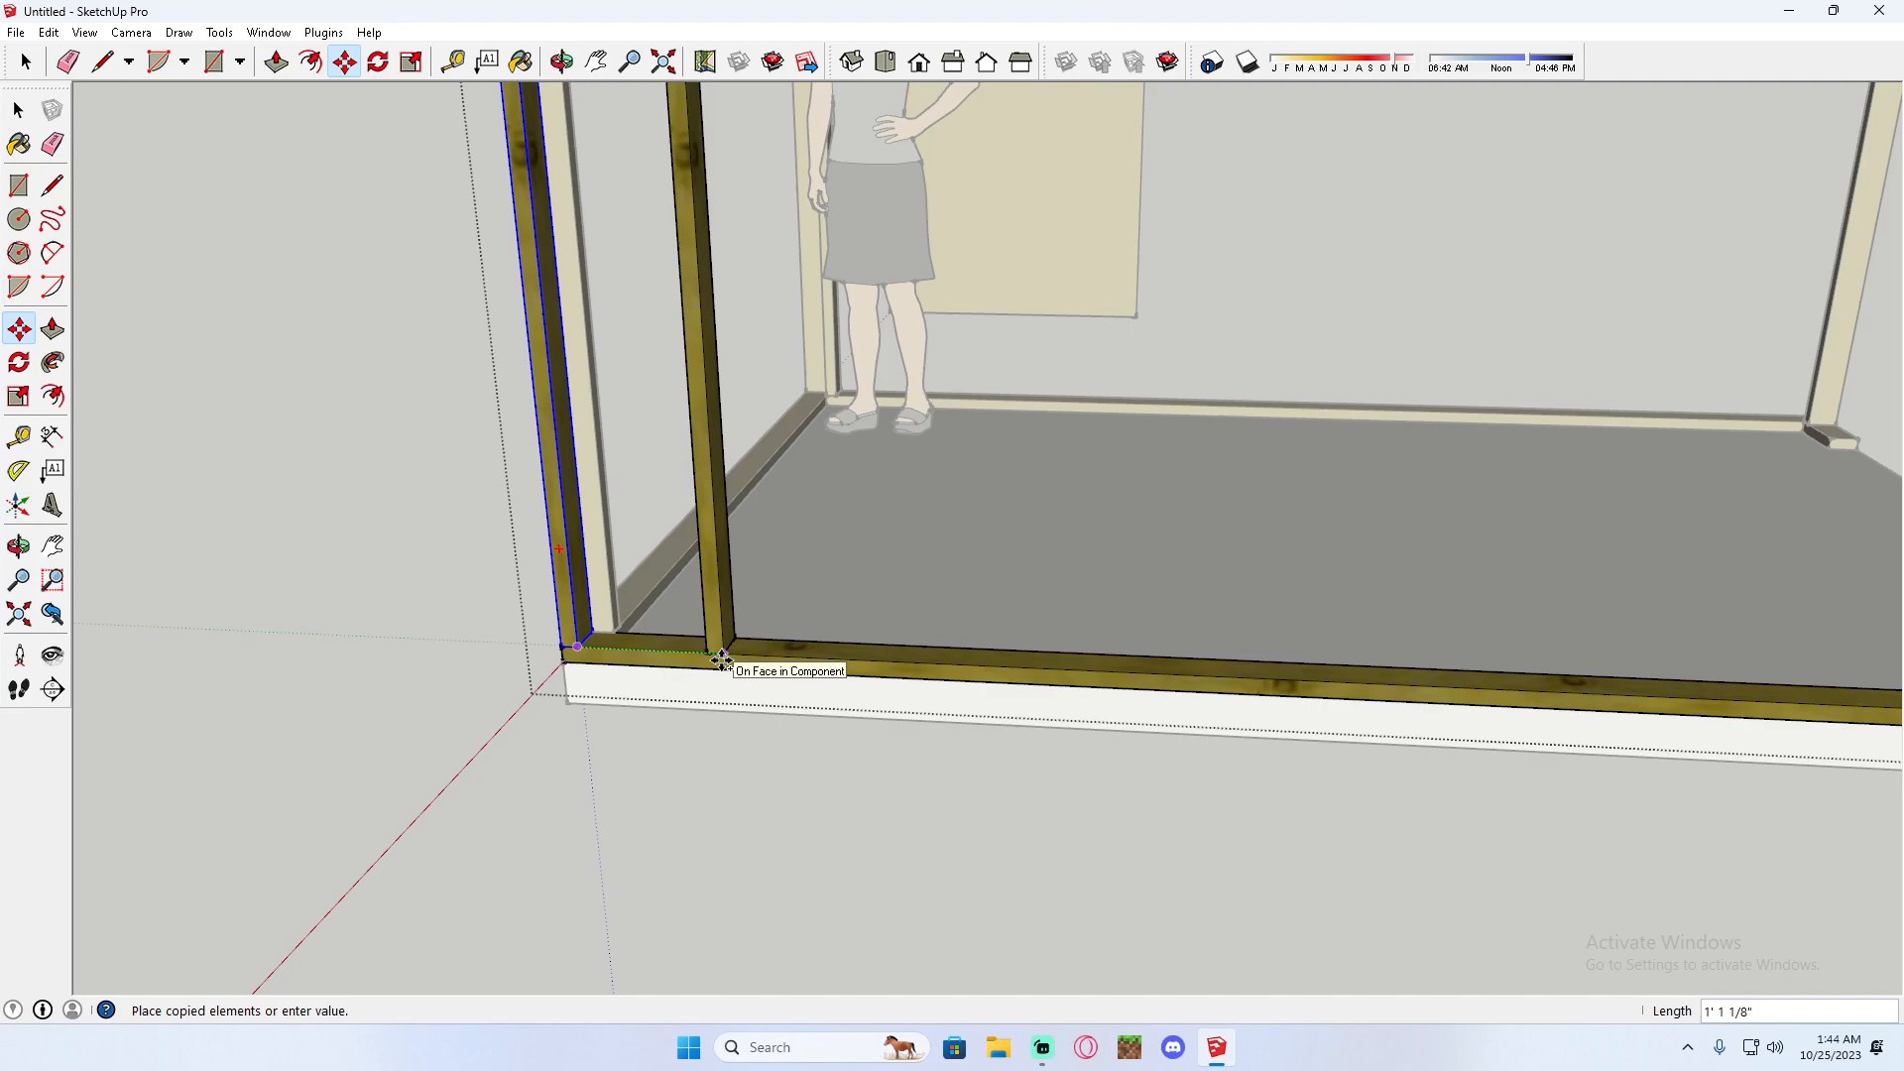
type("16")
key("Return")
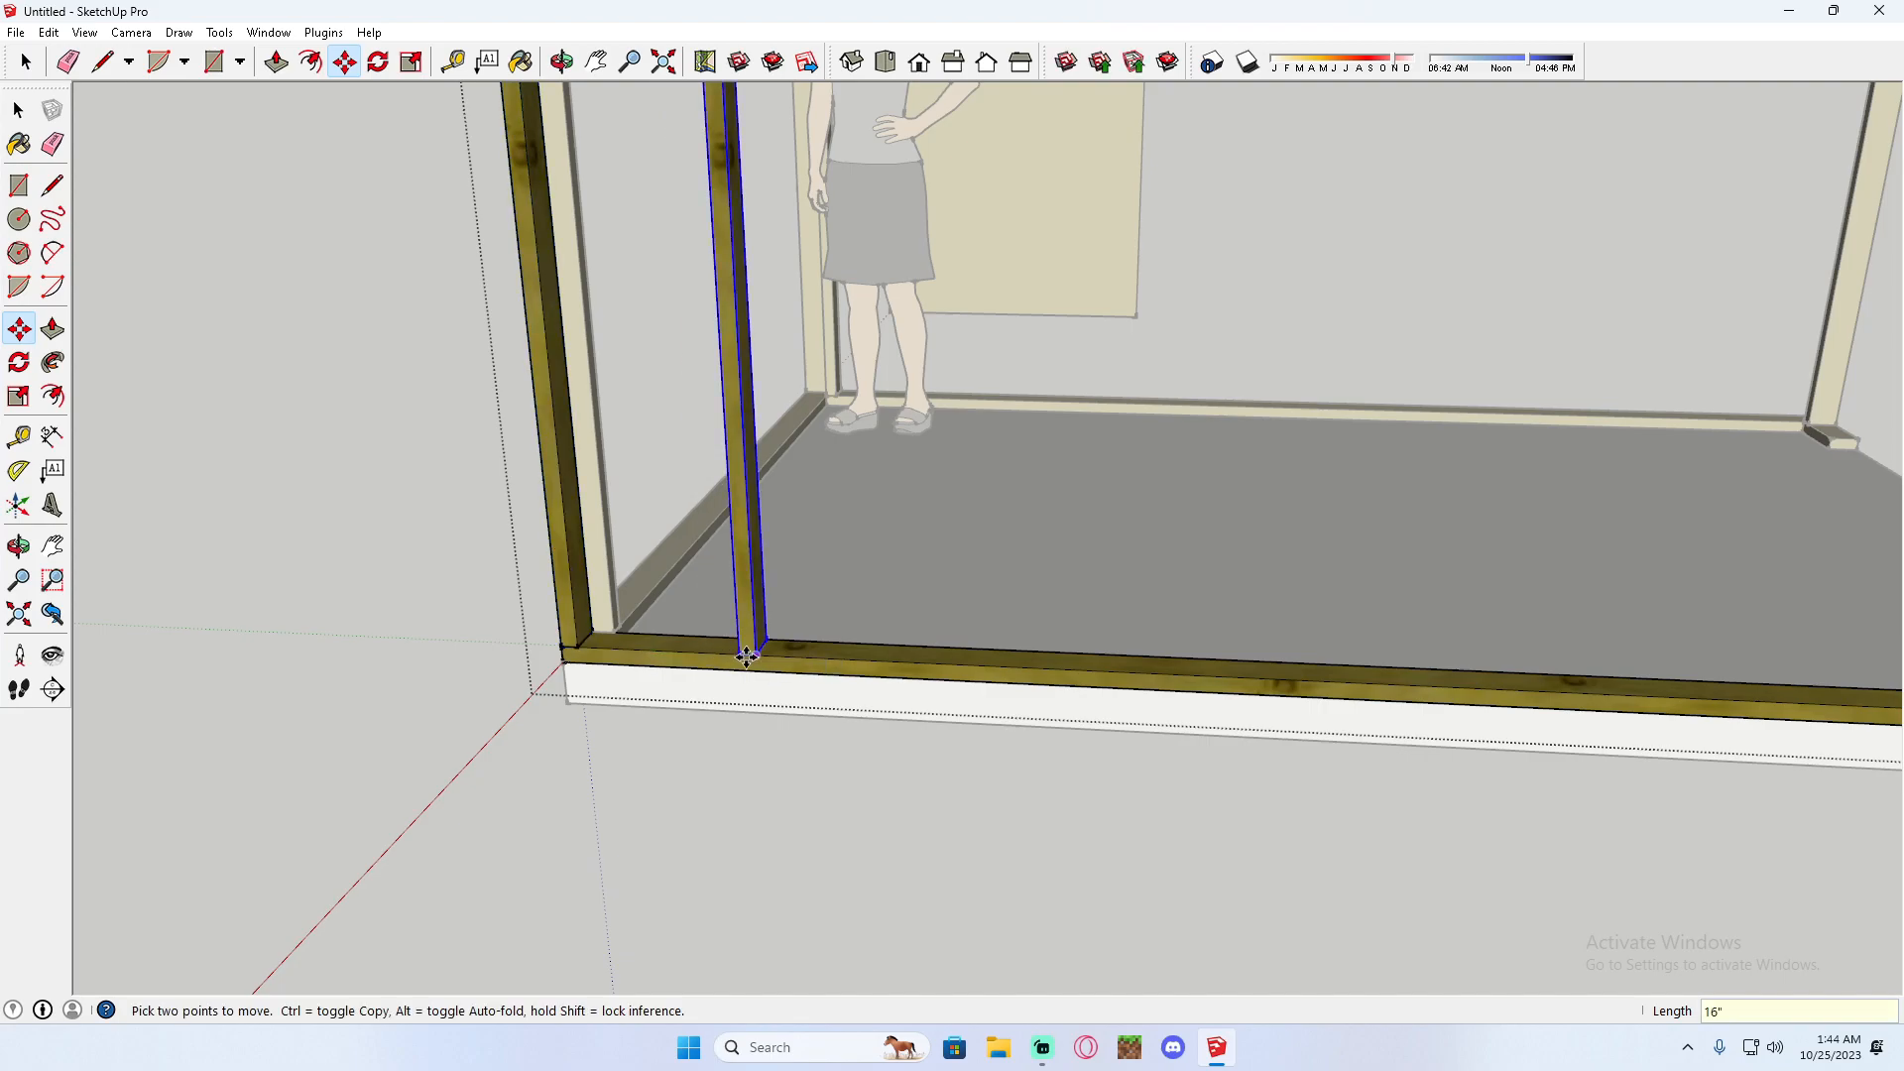
Fill the rest of the front long wall with stud copies at 16-inch spacing, then close the wall.
left_click(760, 653)
scroll(760, 654, "down", 2)
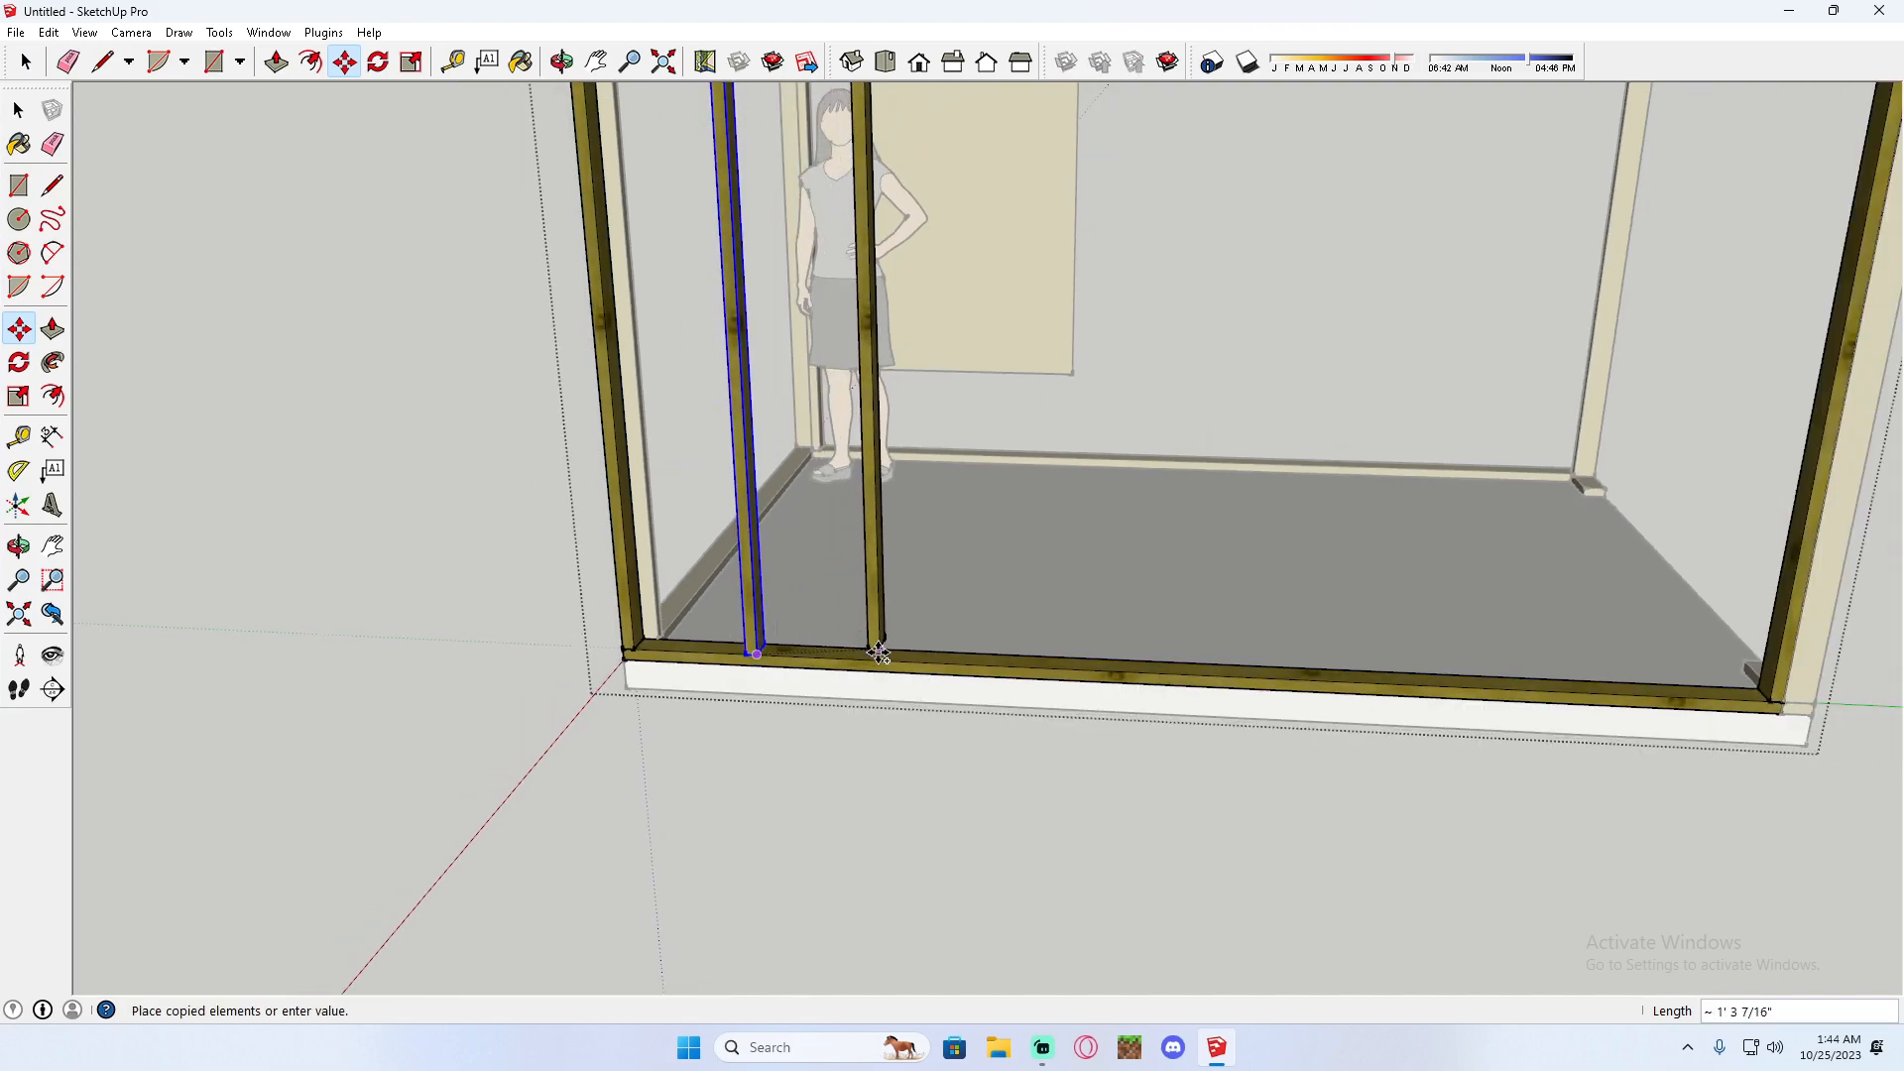
left_click(887, 662)
scroll(927, 665, "down", 5)
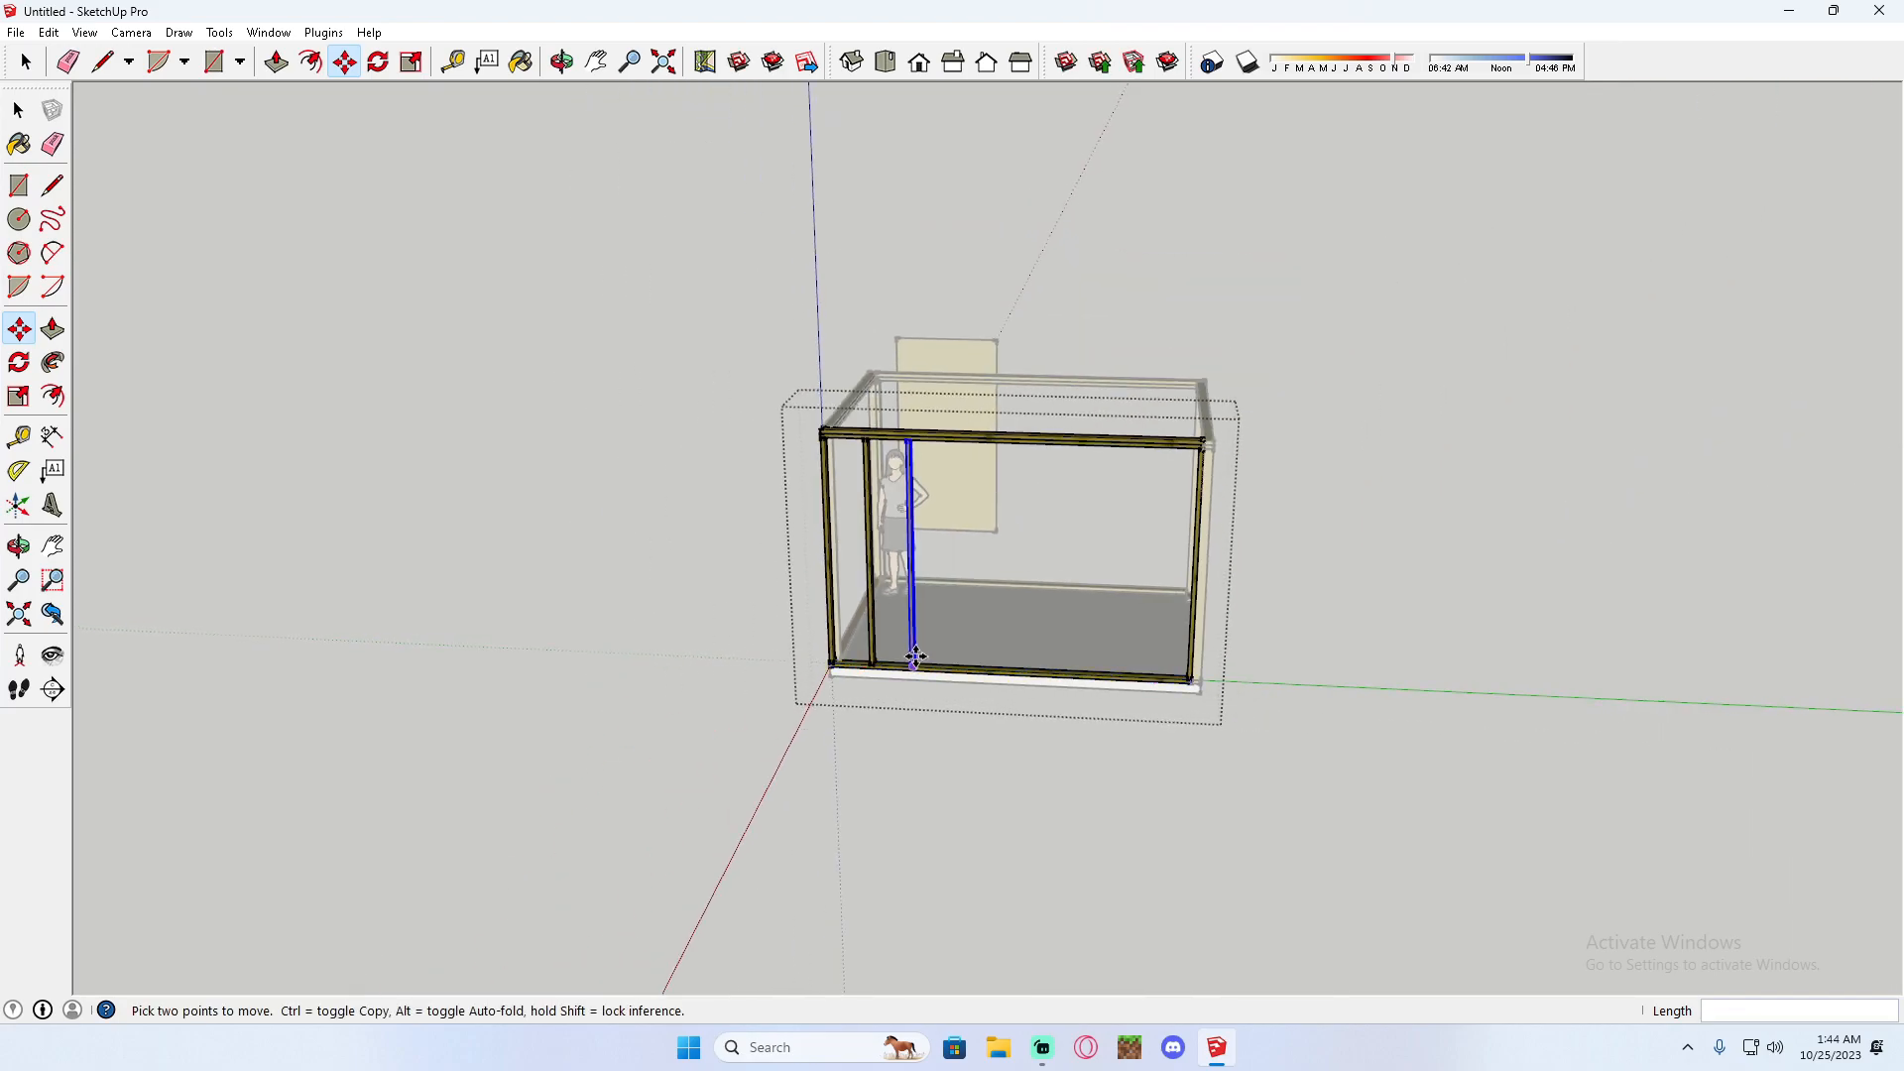
left_click(914, 630)
left_click(954, 627)
left_click(954, 623)
left_click(997, 628)
scroll(999, 626, "down", 3)
left_click(998, 628)
left_click(1028, 618)
left_click(1028, 618)
left_click(1054, 617)
left_click(1054, 614)
left_click(1082, 611)
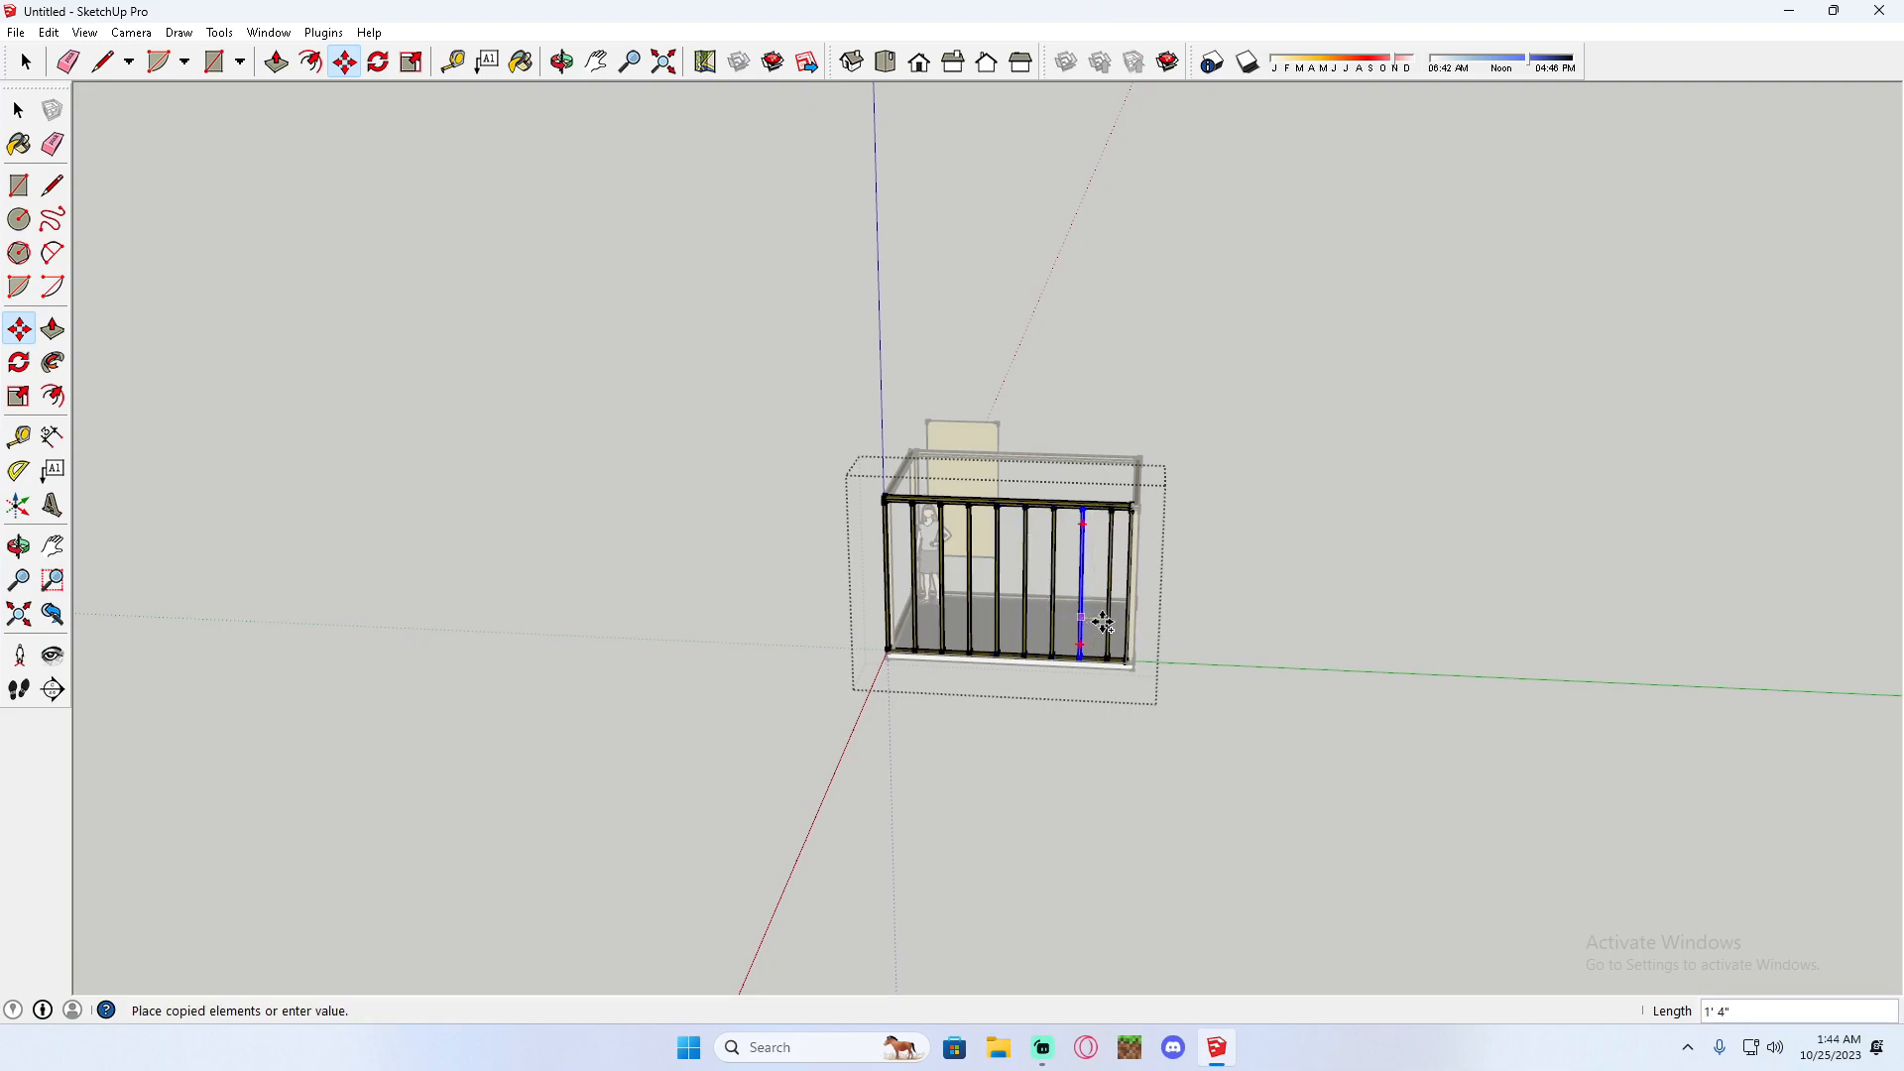
middle_click_drag(1105, 545, 694, 589)
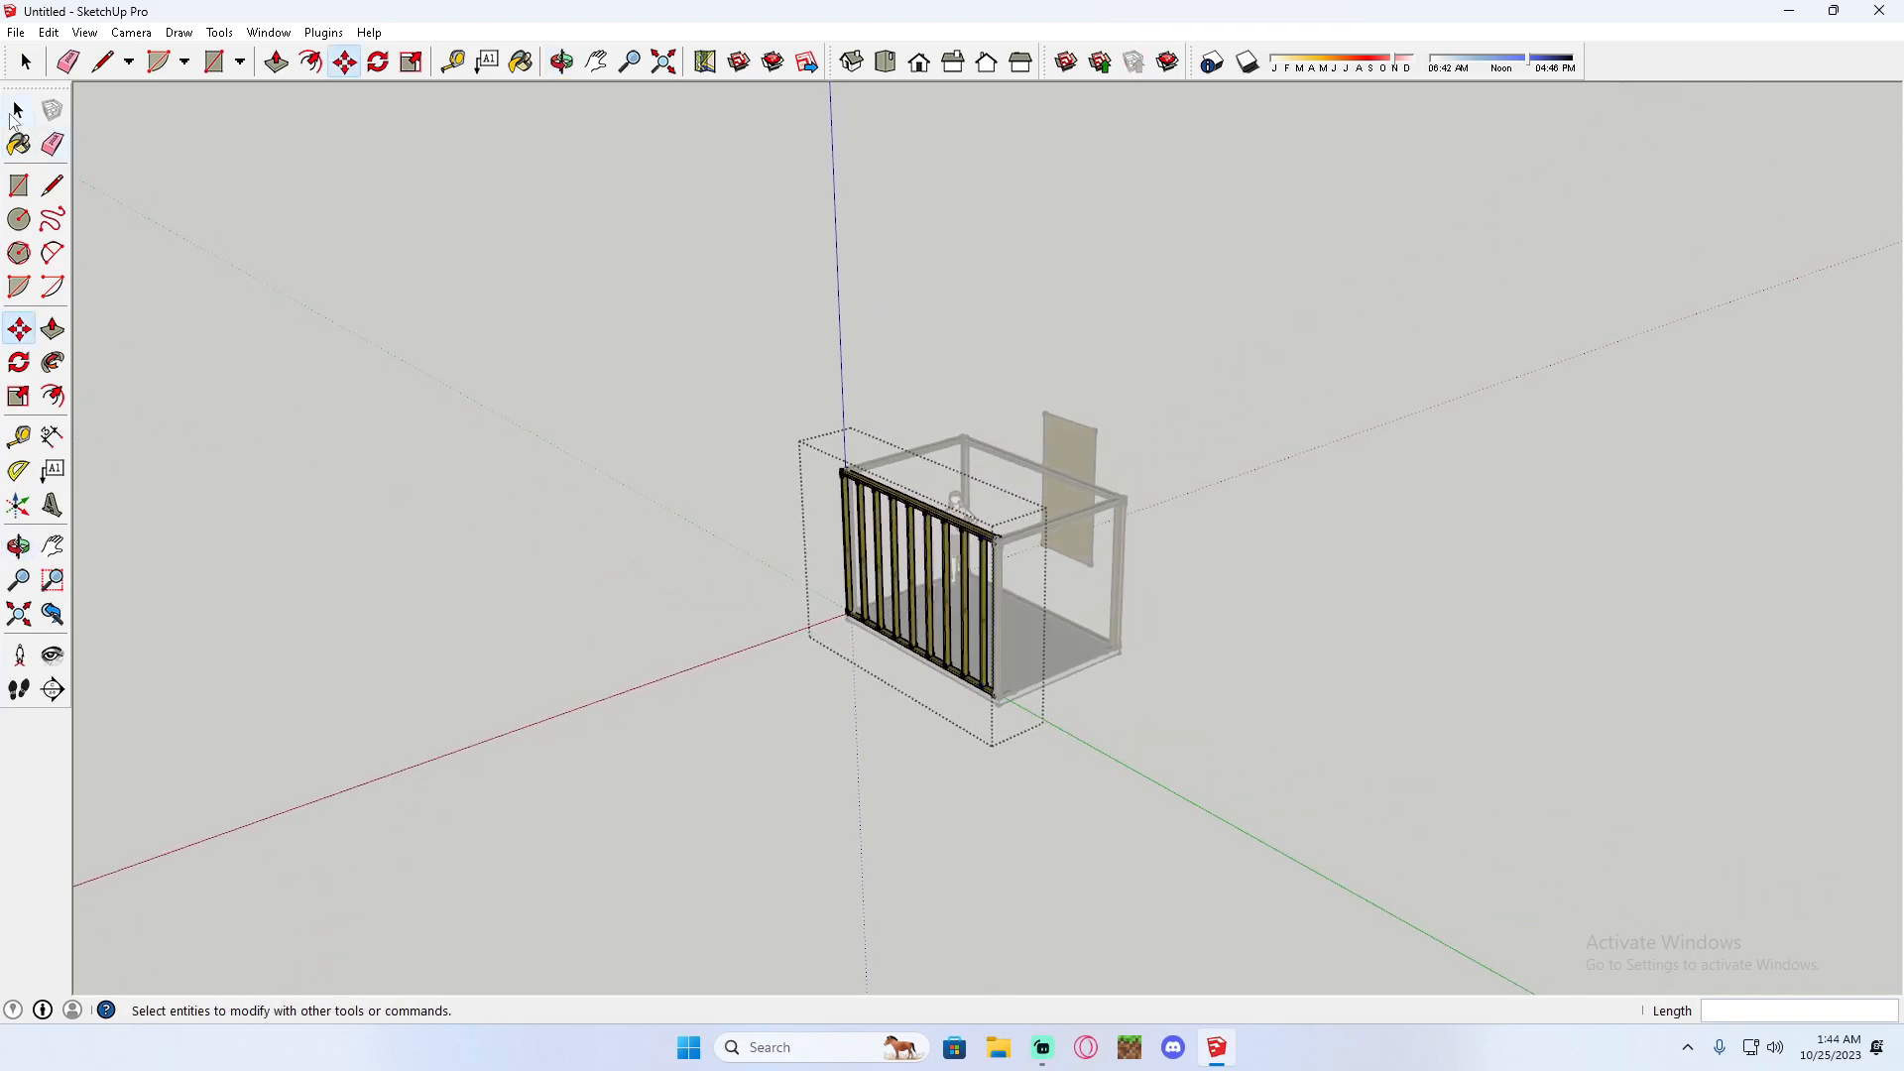
left_click(18, 109)
left_click(747, 485)
Open the opposite long wall for editing and copy its corner stud 1' 4" along the bottom plate.
middle_click_drag(824, 524, 595, 531)
scroll(978, 585, "up", 5)
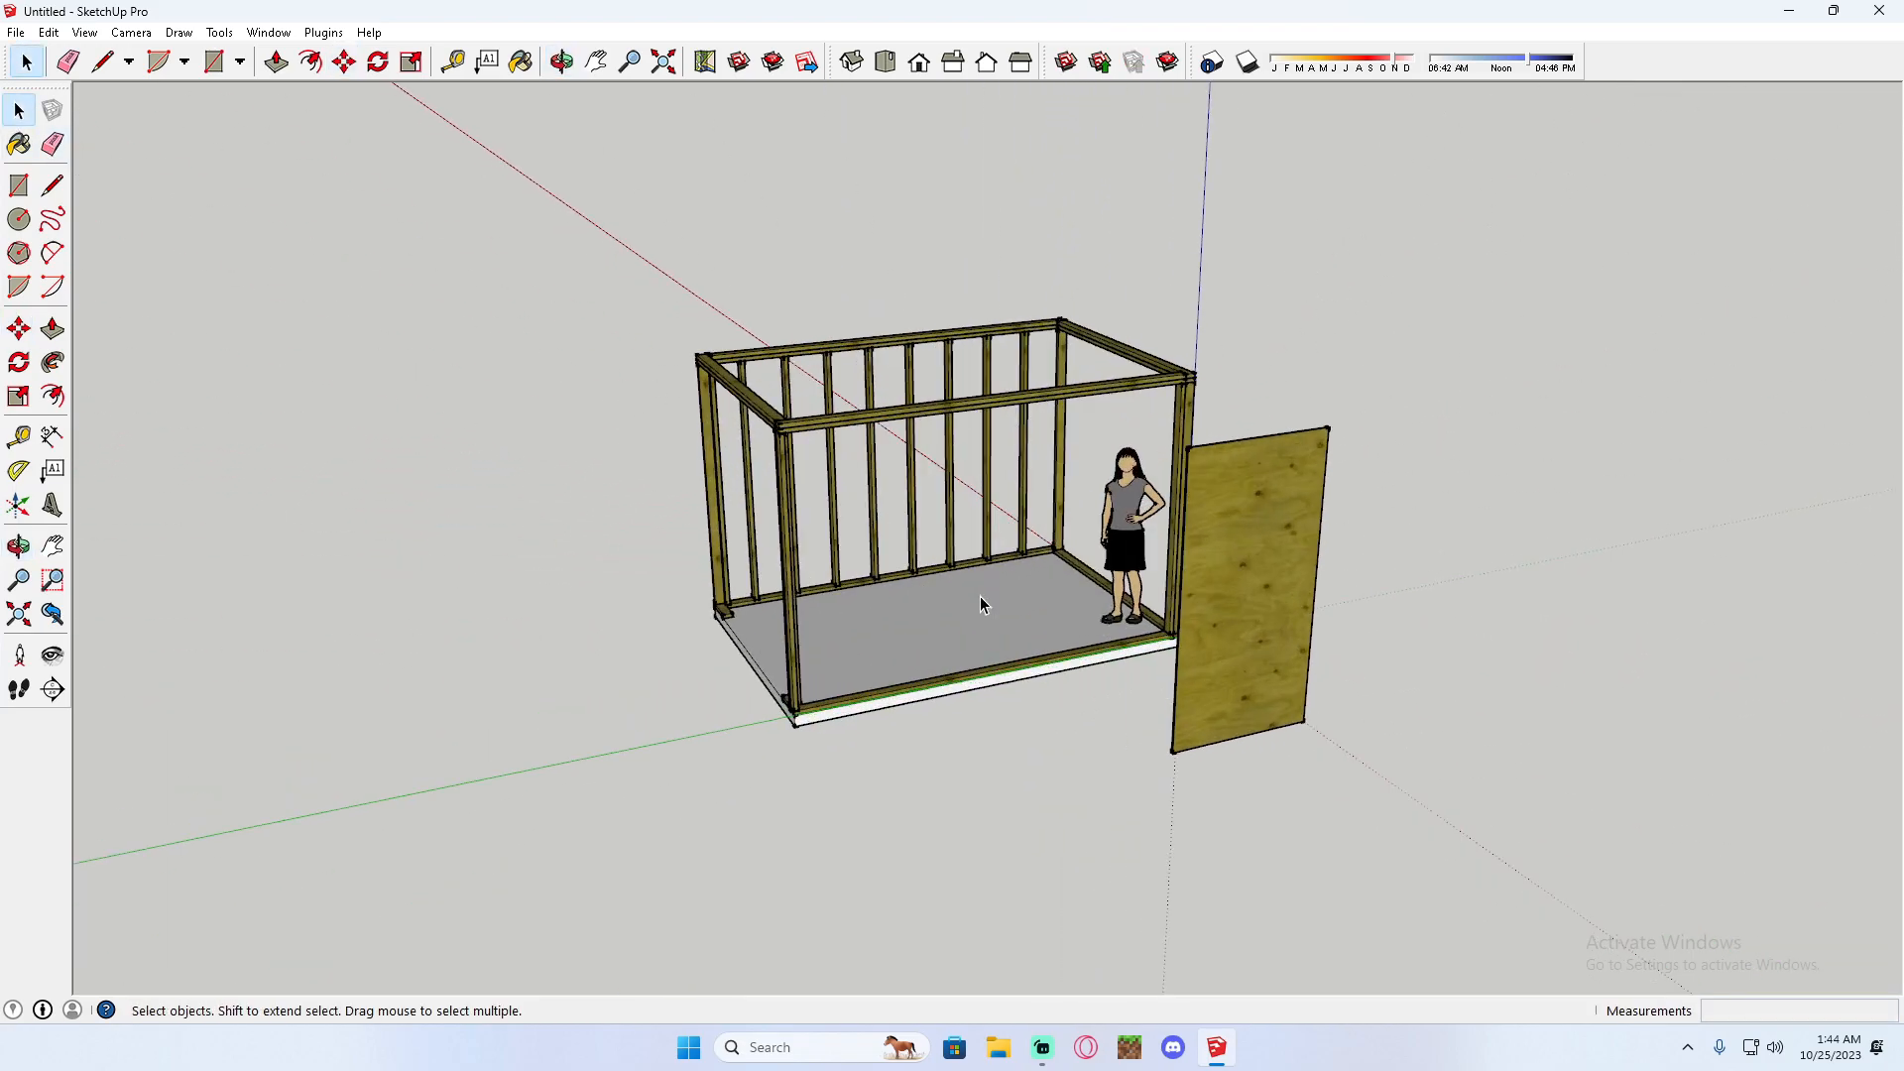
double_click(904, 702)
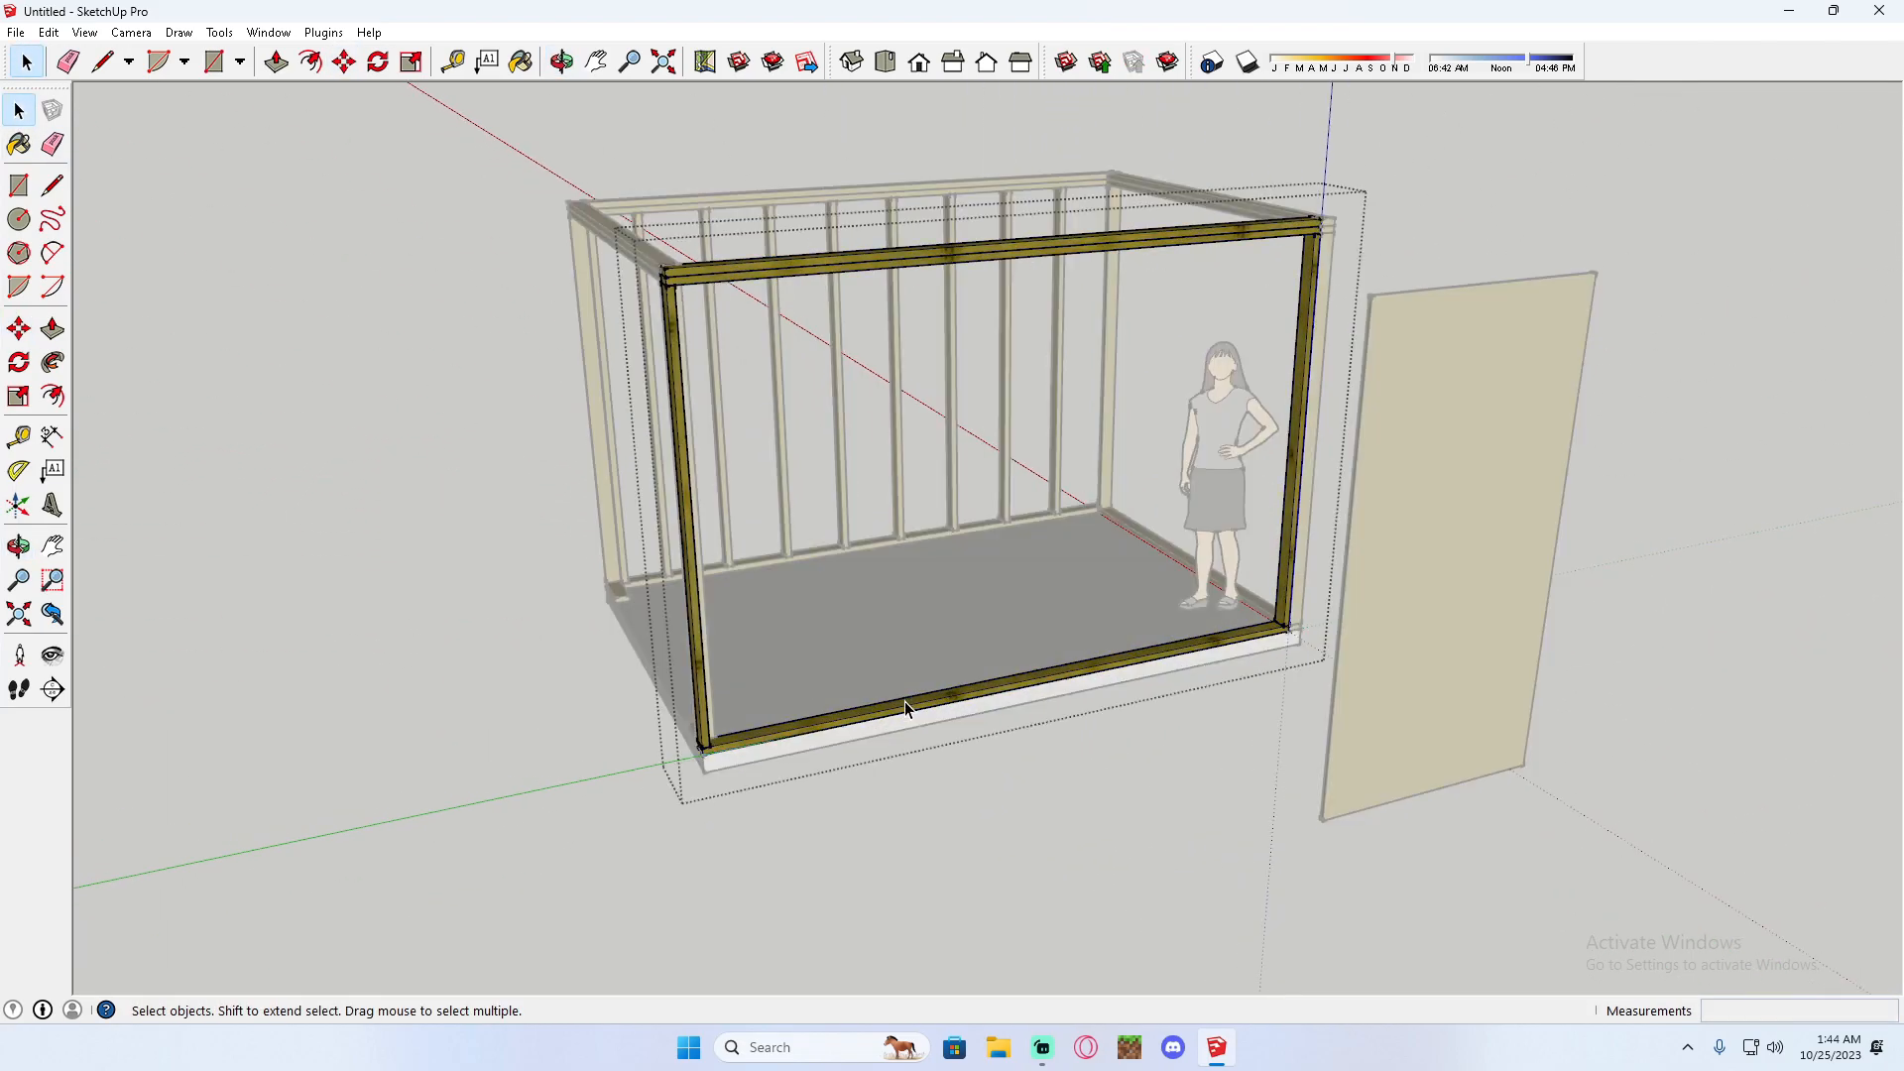
left_click(18, 328)
left_click(699, 714)
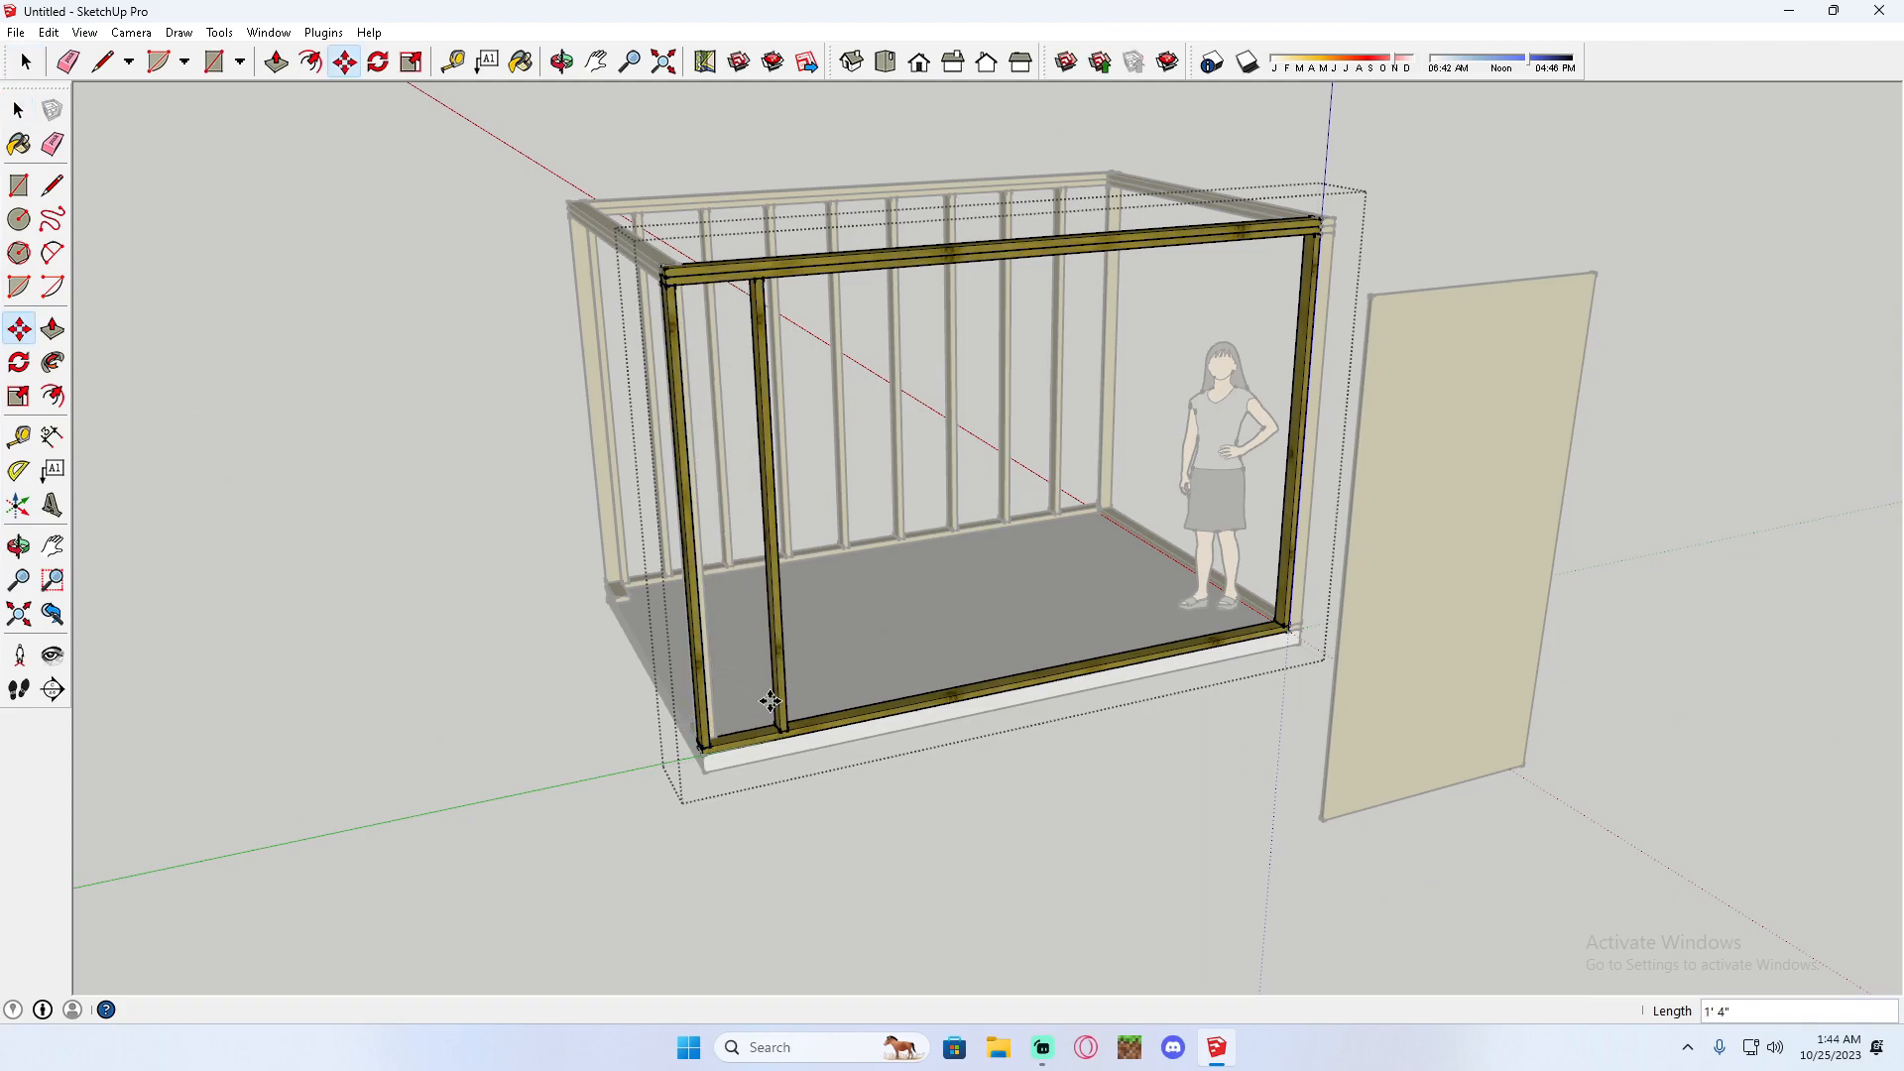
scroll(771, 701, "down", 3)
left_click(804, 697)
Continue copying studs at 1' 4" spacing across the remaining length of the opposite long wall.
left_click(810, 661)
left_click(841, 657)
left_click(840, 655)
left_click(873, 651)
left_click(874, 650)
left_click(902, 627)
left_click(908, 630)
left_click(937, 632)
left_click(937, 632)
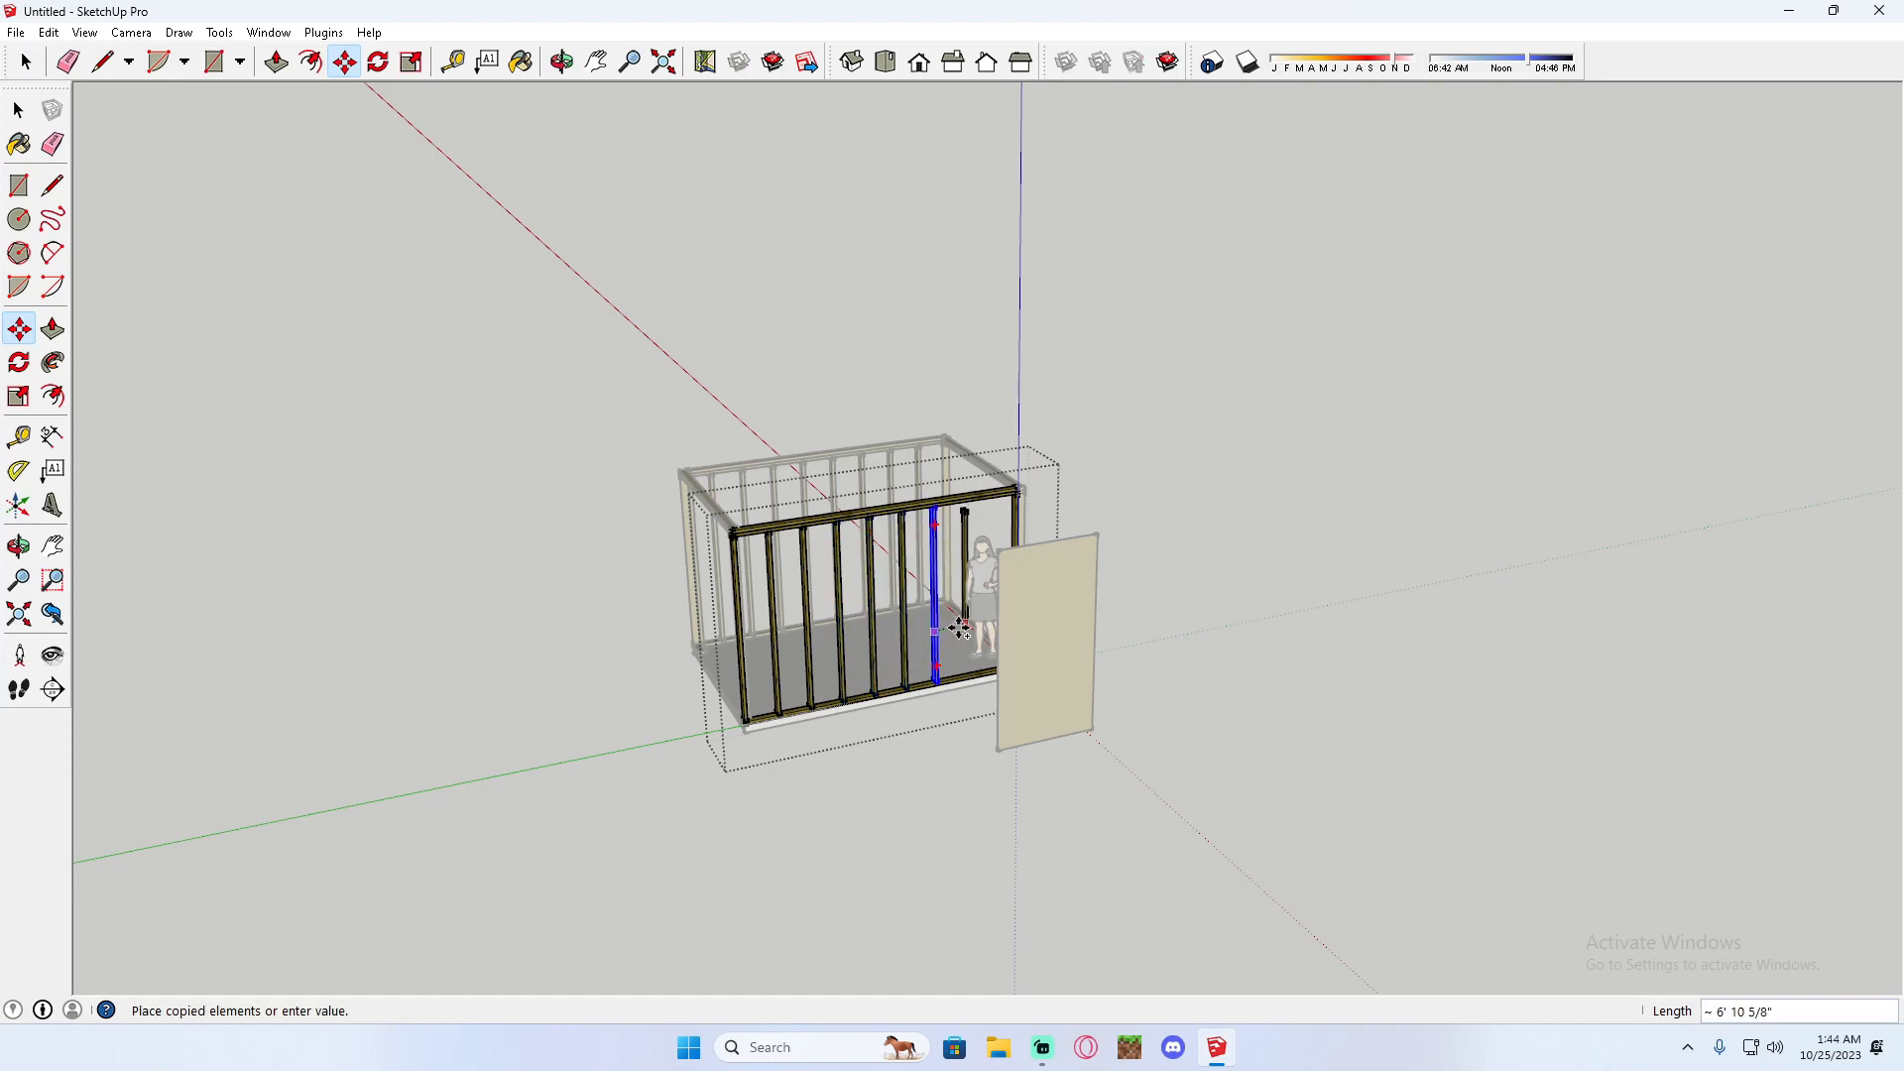
left_click(966, 625)
scroll(974, 580, "up", 3)
left_click(952, 493)
left_click(995, 490)
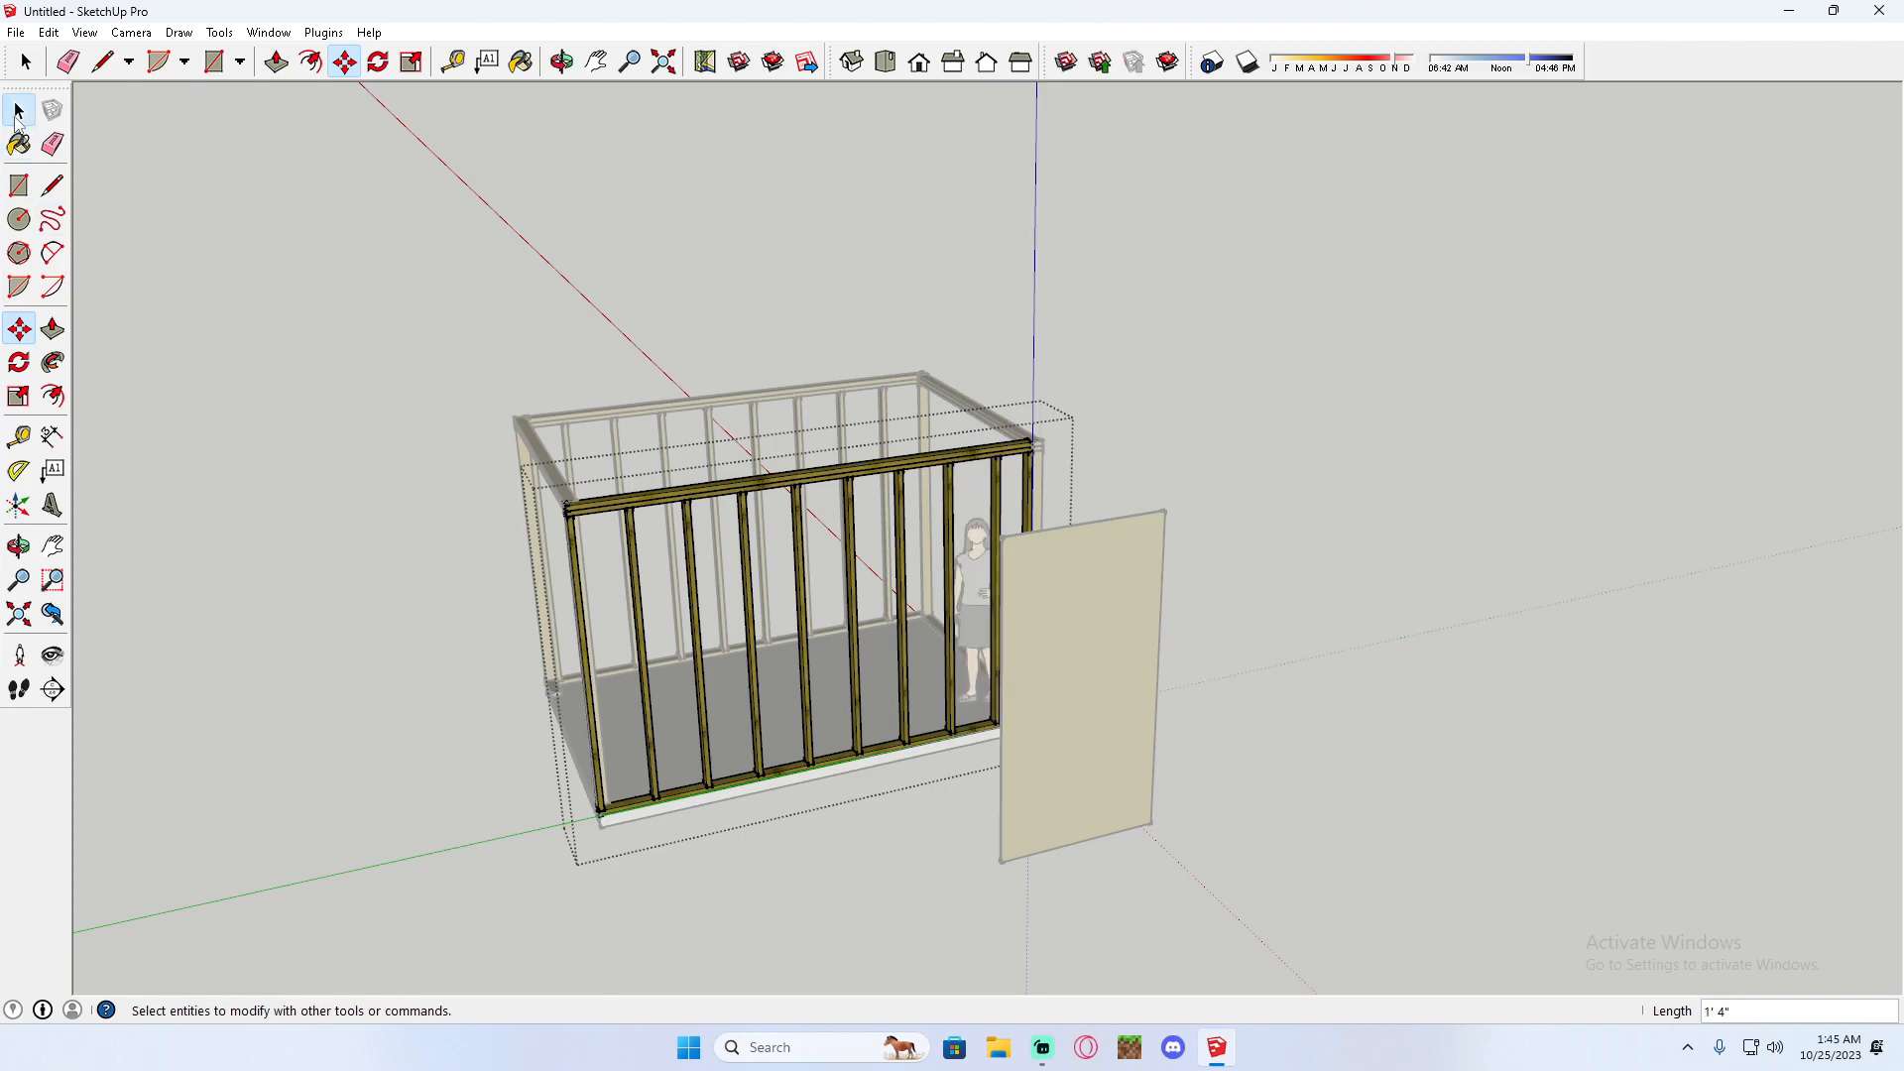
Open the closed end wall beside the figure and copy its corner stud 16 inches along the bottom plate.
left_click(18, 111)
middle_click_drag(818, 373, 272, 371)
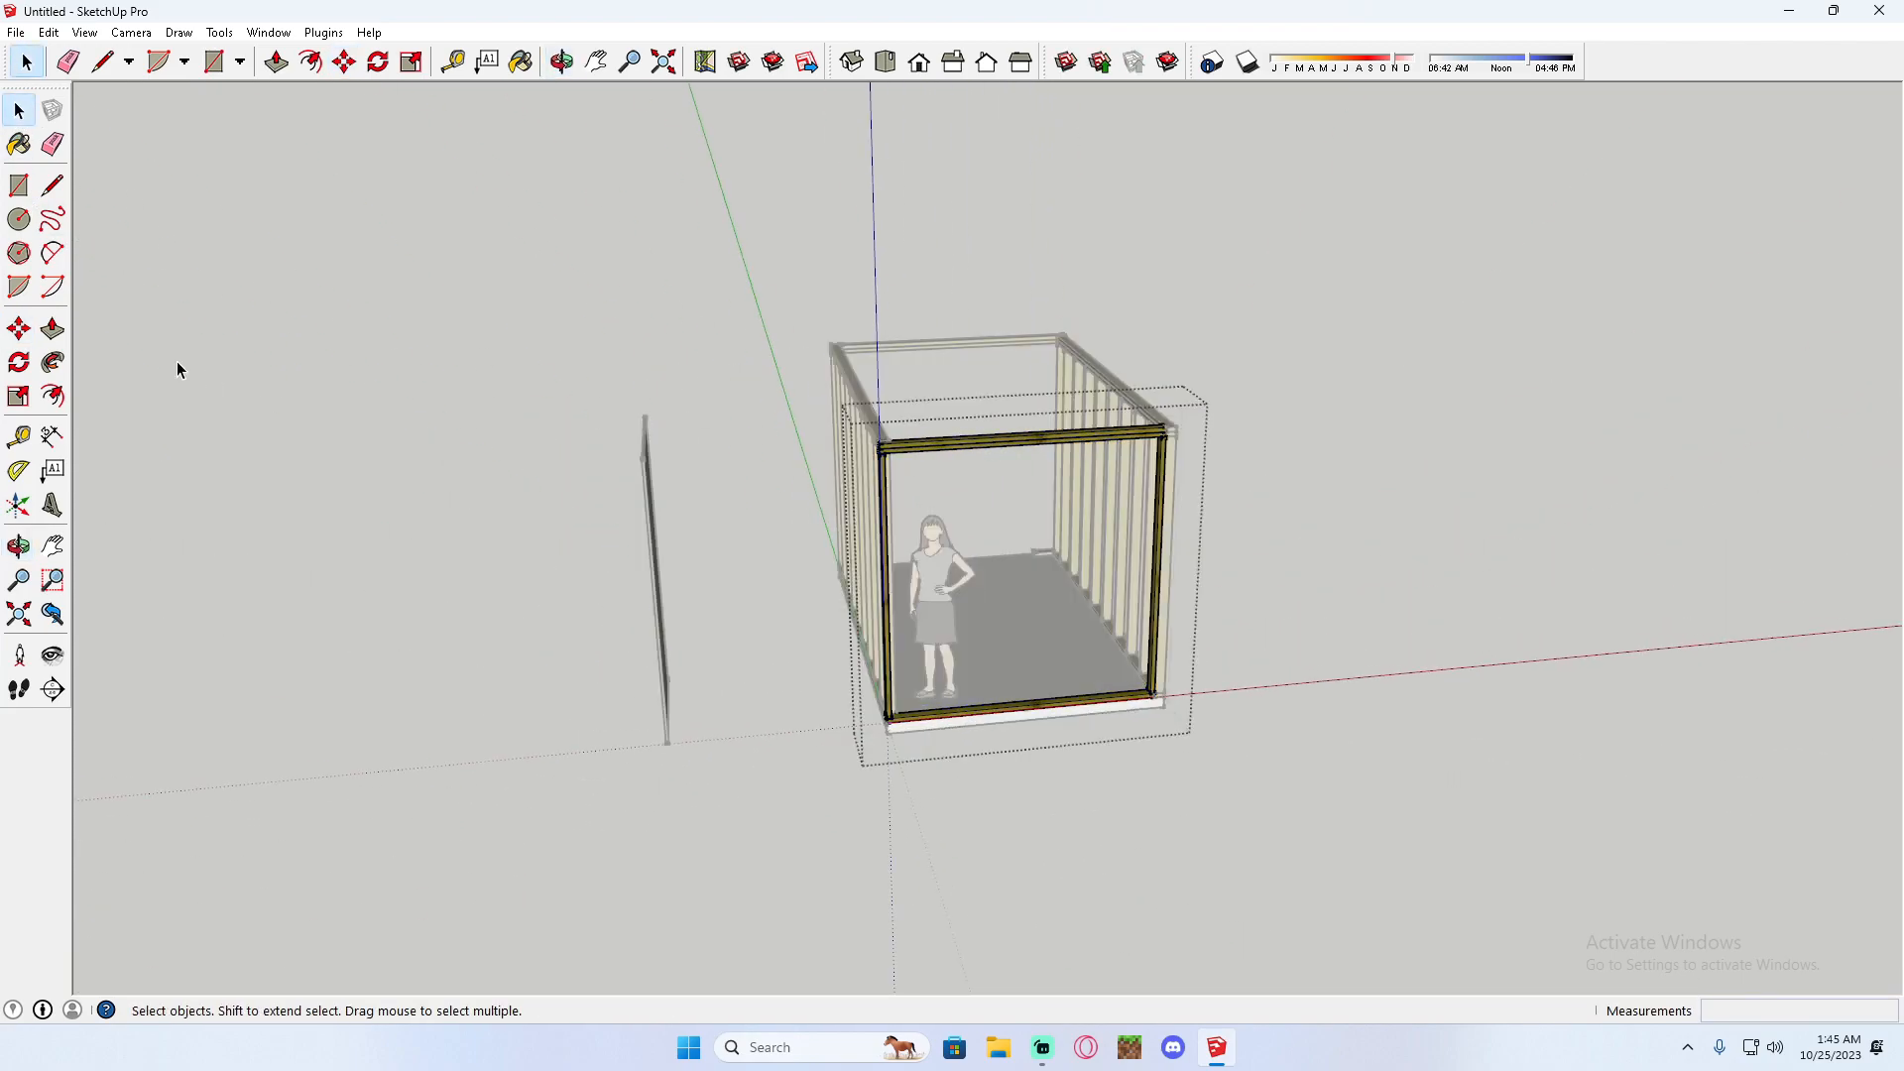
left_click(33, 335)
middle_click_drag(893, 397, 850, 425)
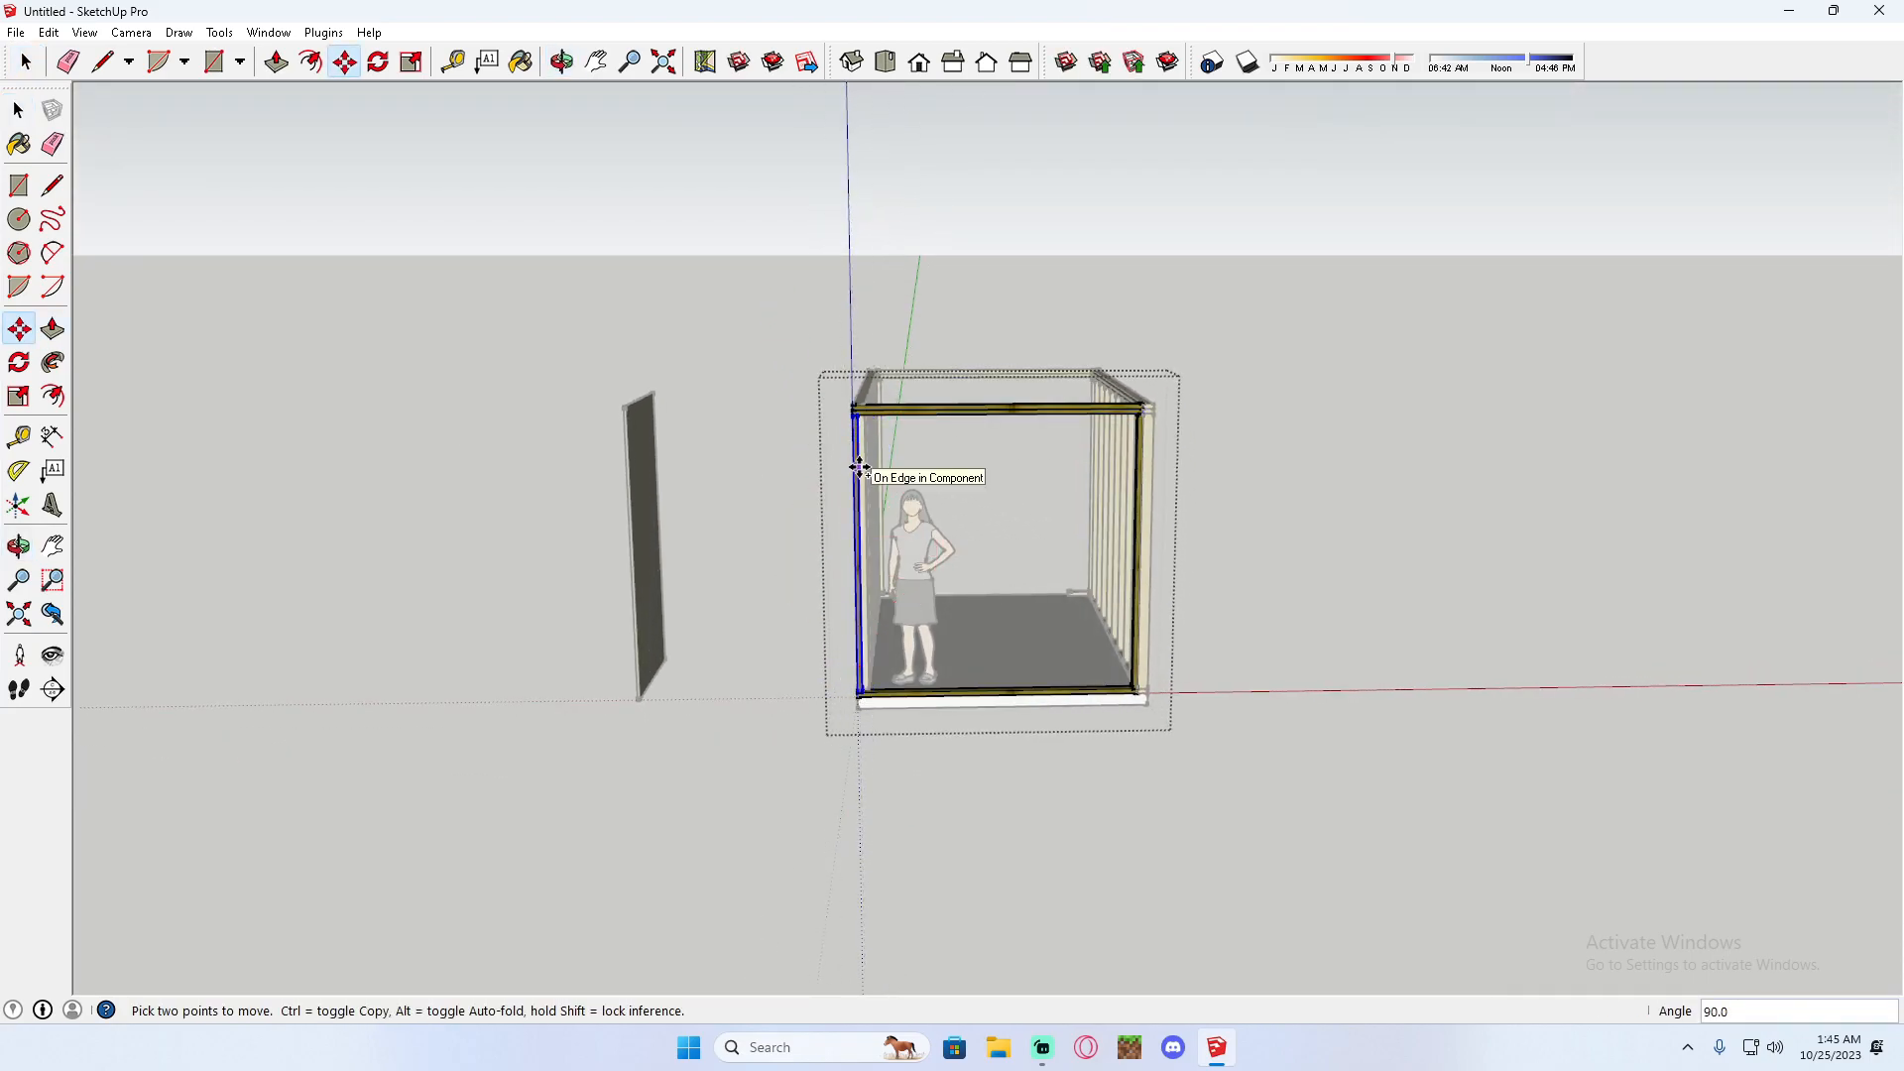
left_click(858, 467)
type("16")
key("Return")
Add the remaining studs of the closed end wall as successive copies 16 inches apart.
left_click(911, 470)
type("16")
key("Return")
left_click(957, 471)
type("16")
key("Return")
left_click(1005, 472)
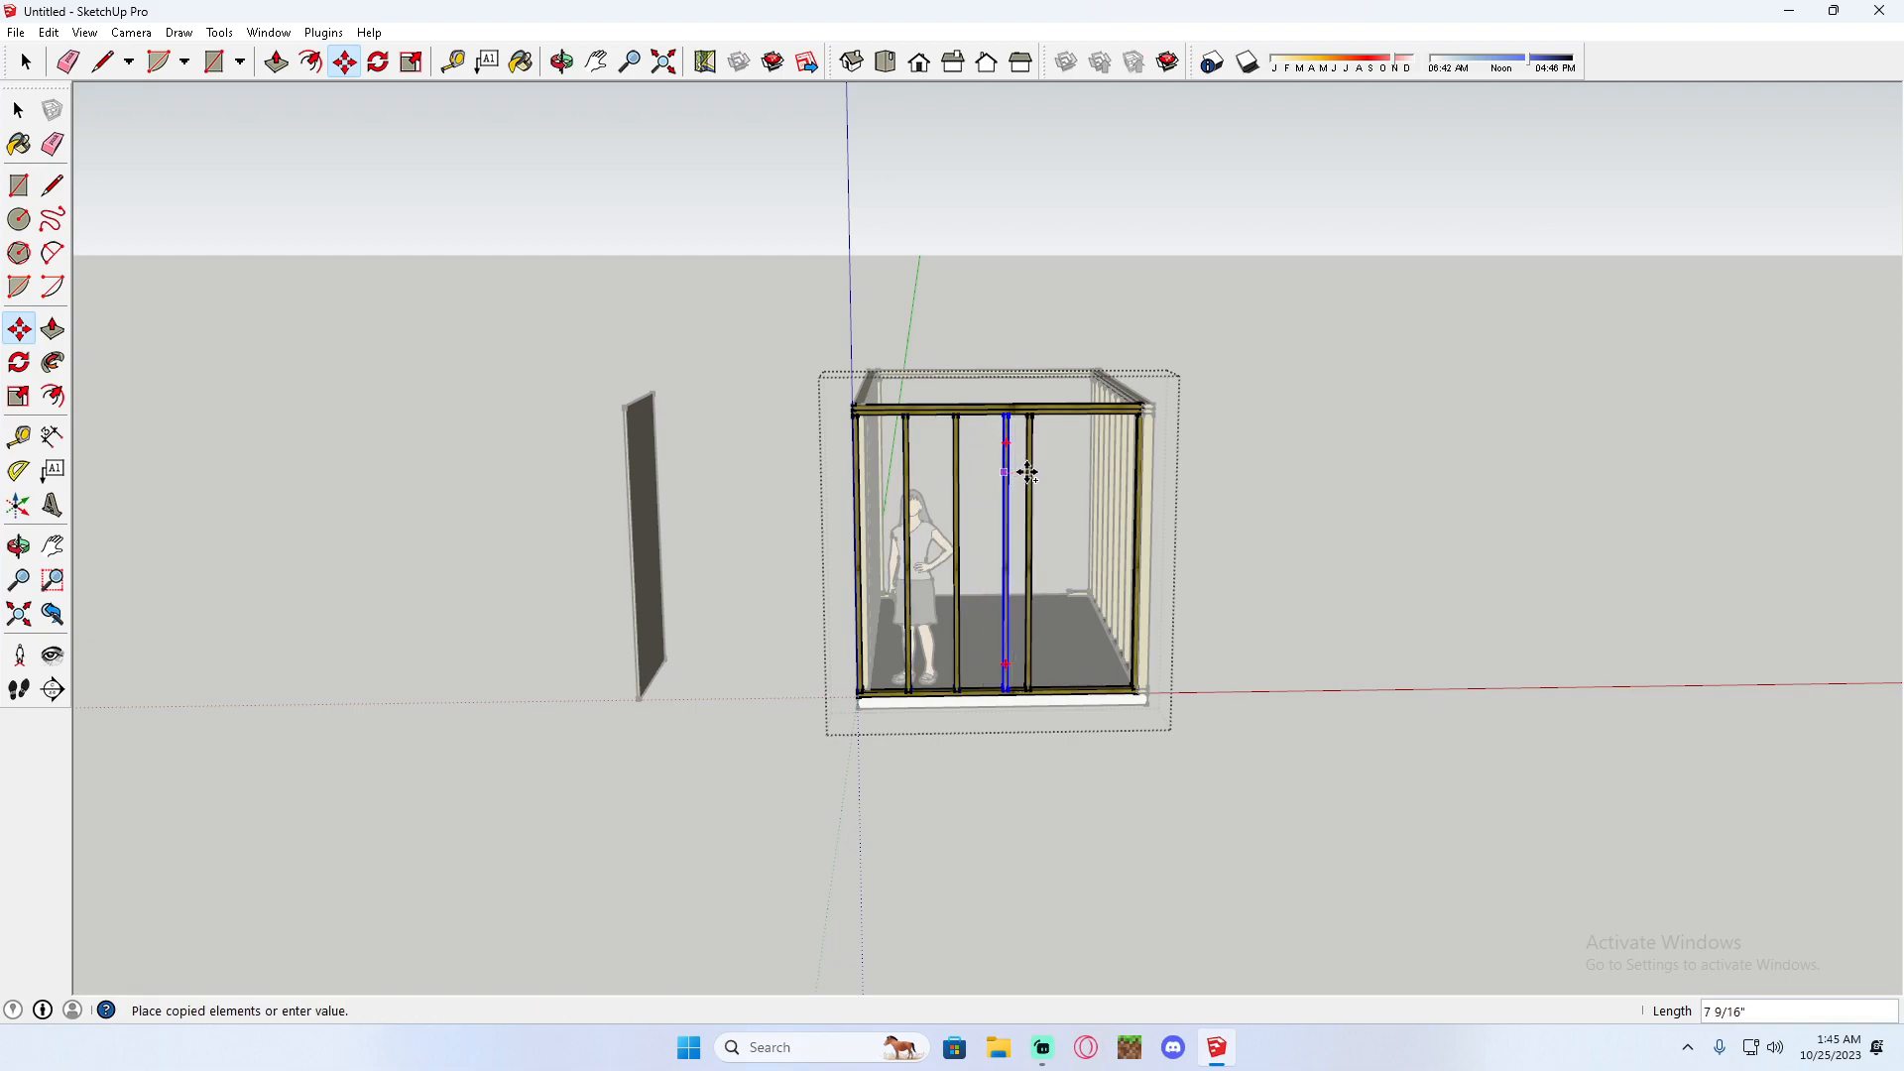
middle_click_drag(1084, 467, 983, 463)
type("16")
key("Return")
left_click(19, 110)
middle_click_drag(474, 261, 847, 790)
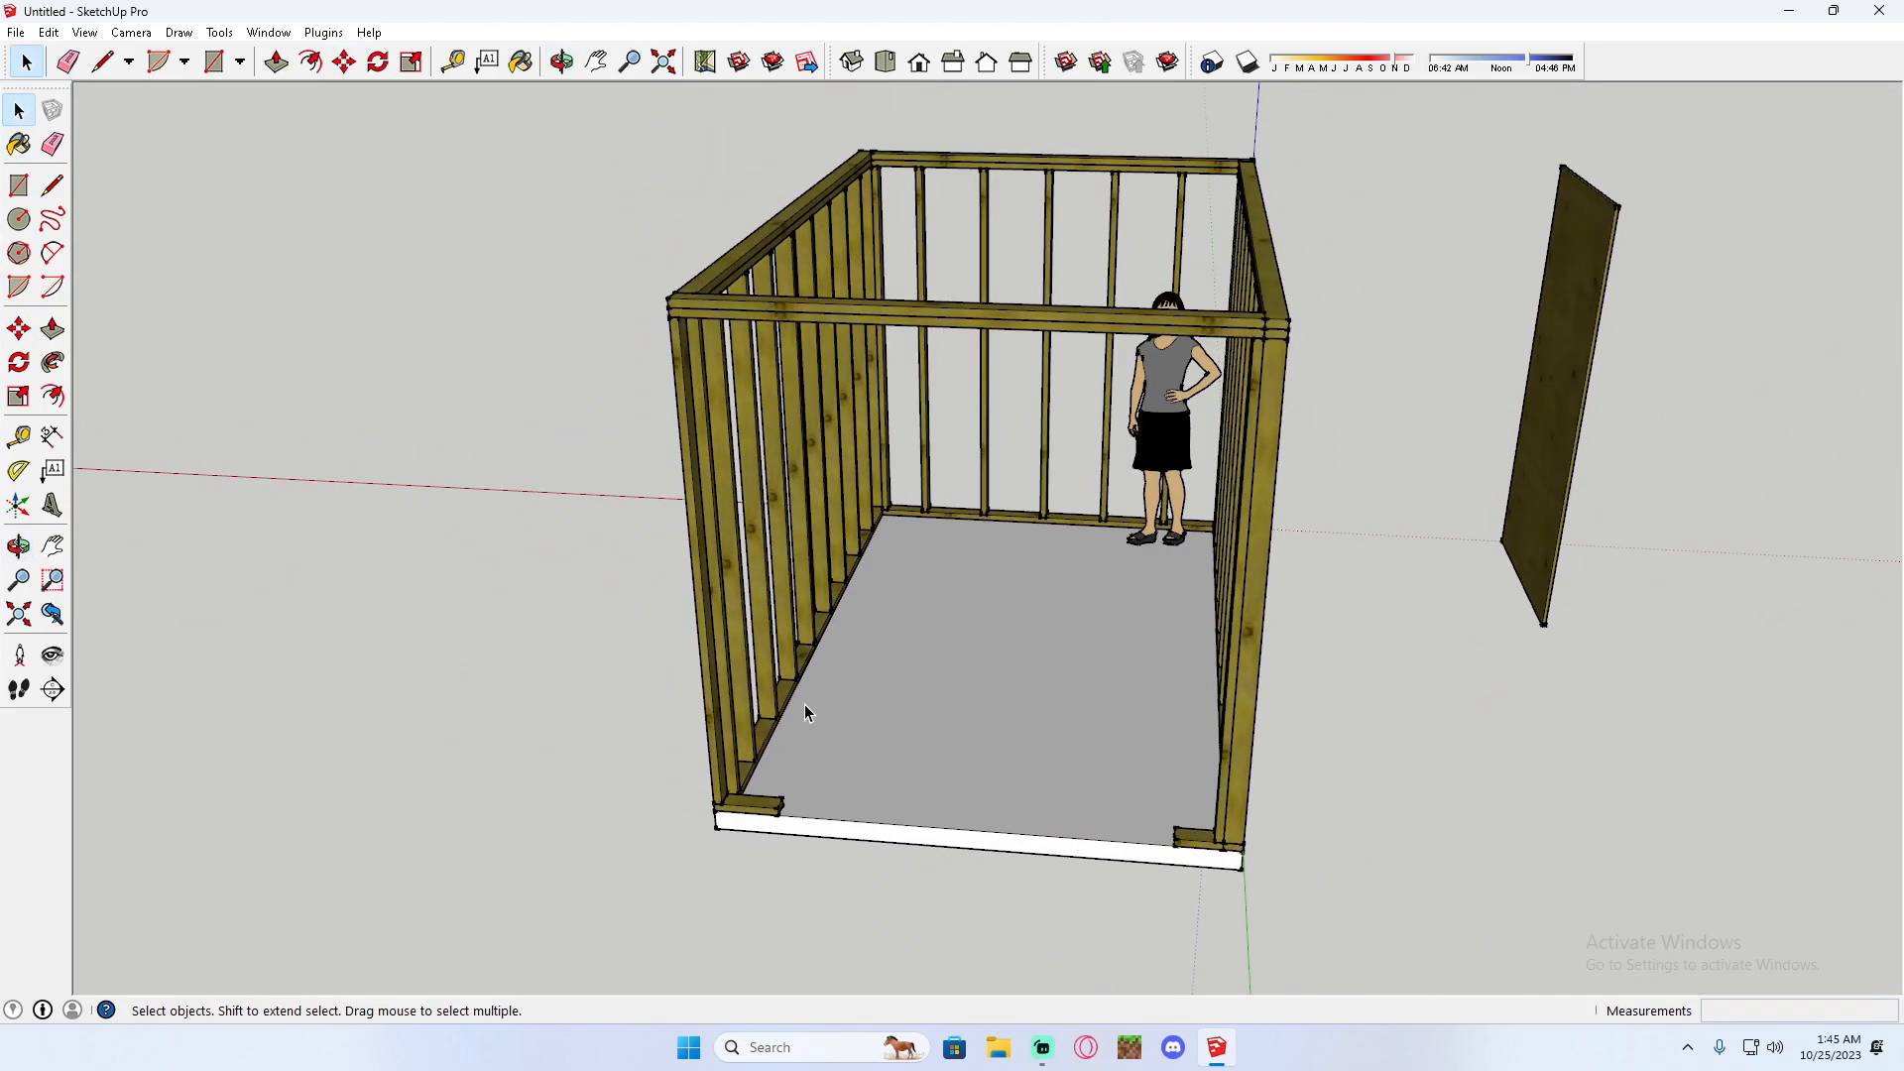
Open the door-opening wall and draw an 80-inch vertical line up from the inner end of a short bottom plate.
left_click(53, 189)
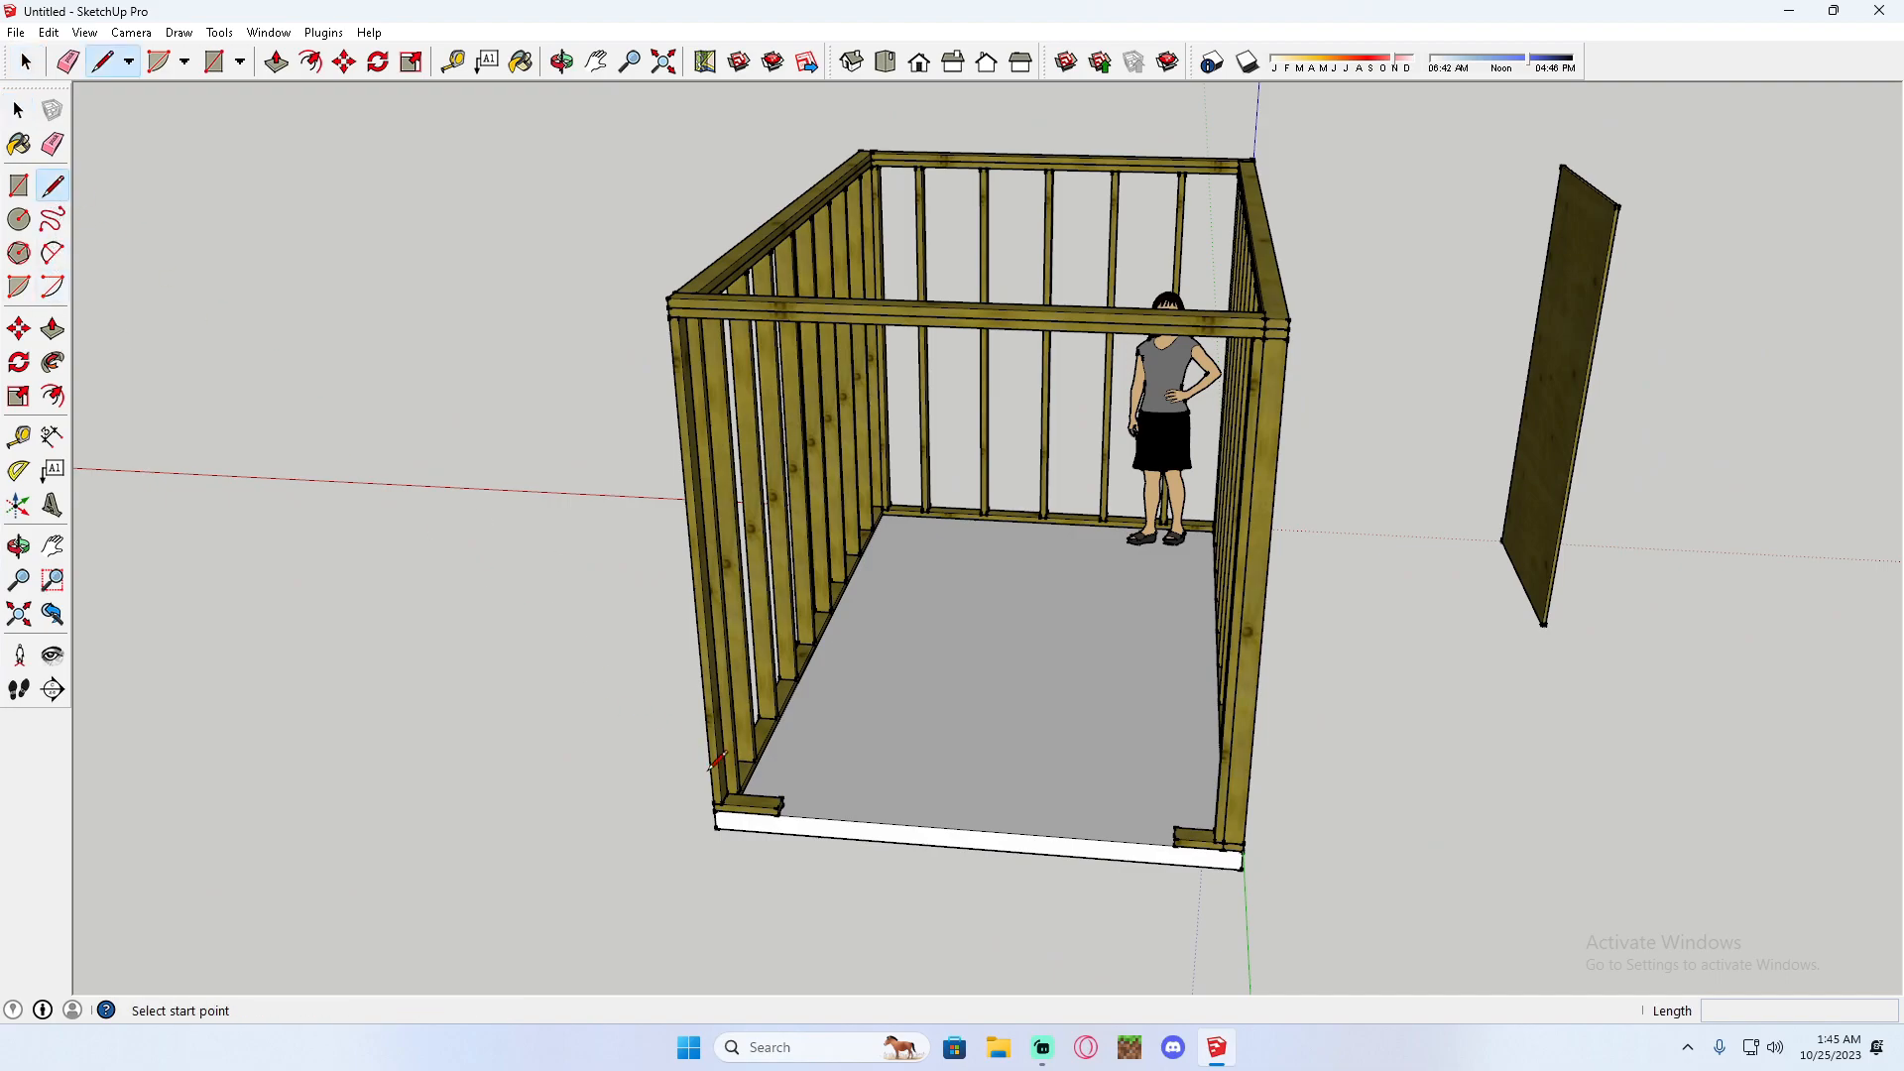
left_click(20, 109)
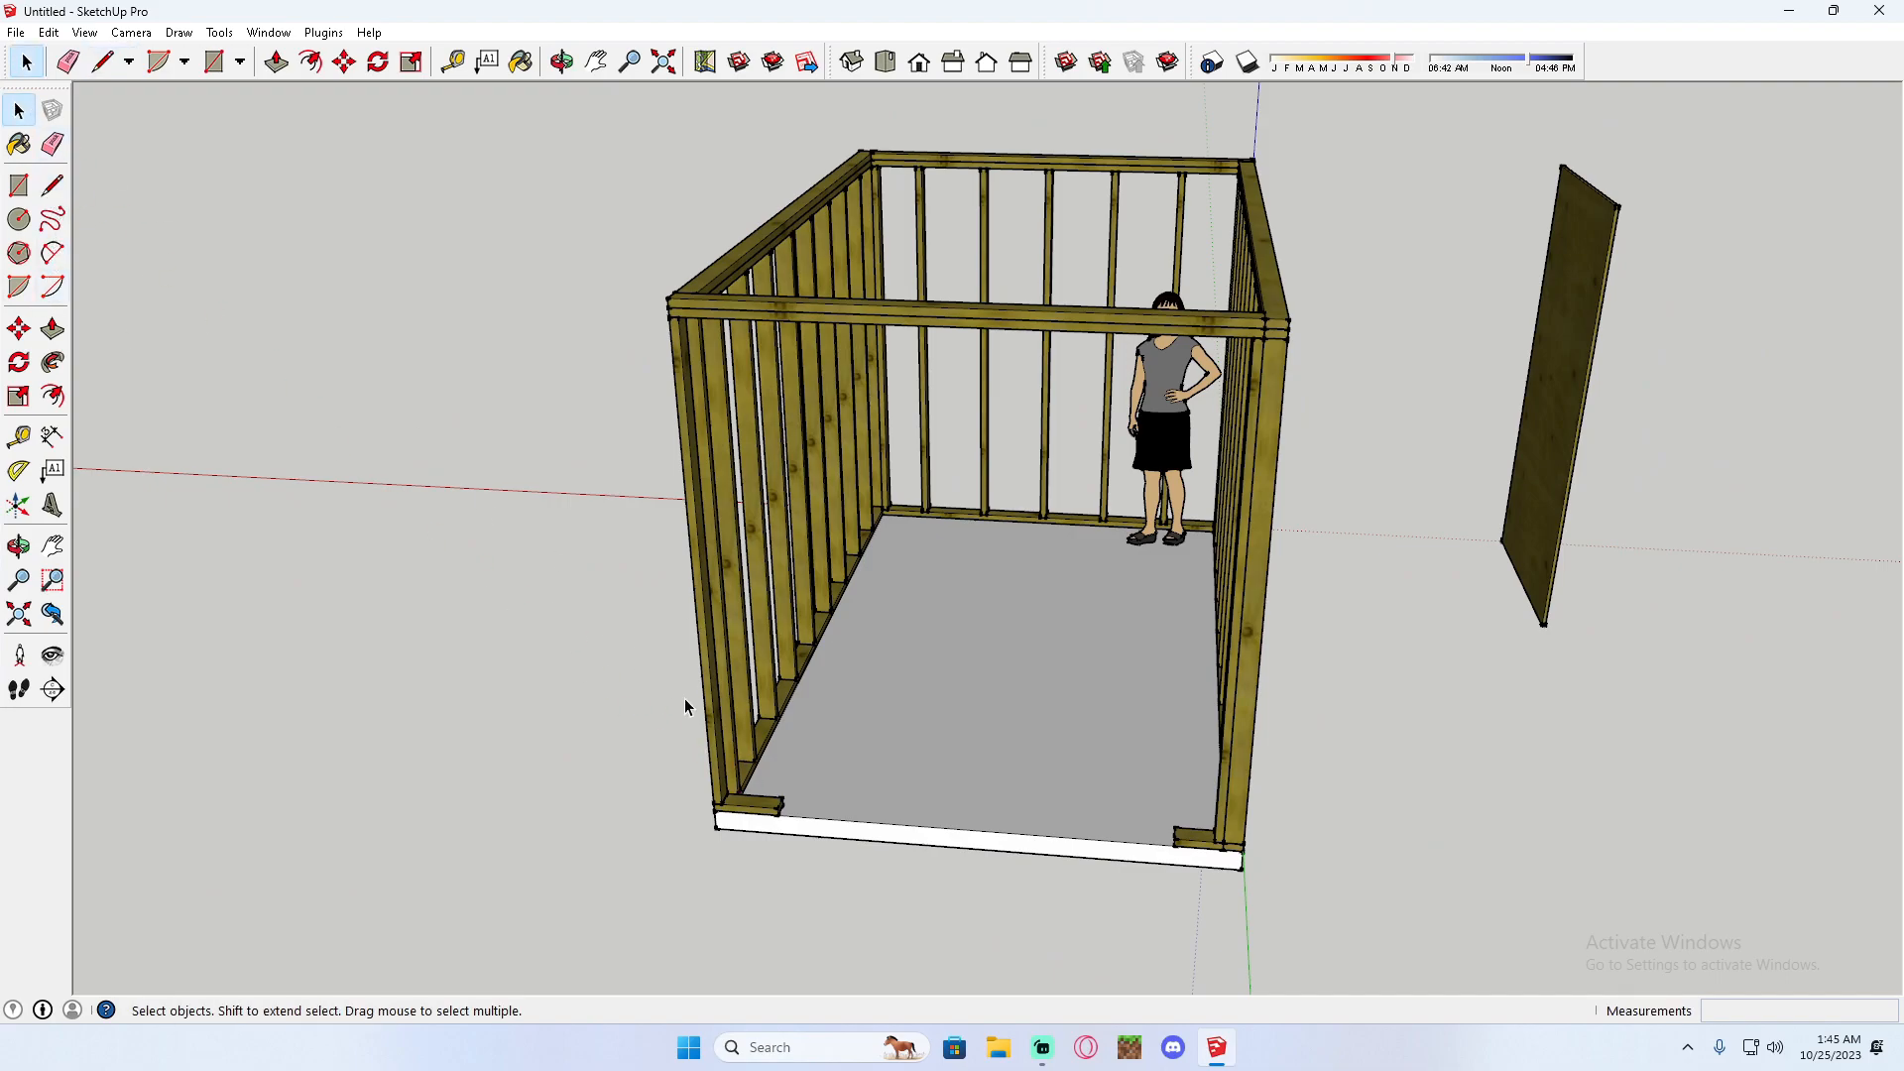
double_click(763, 805)
left_click(20, 330)
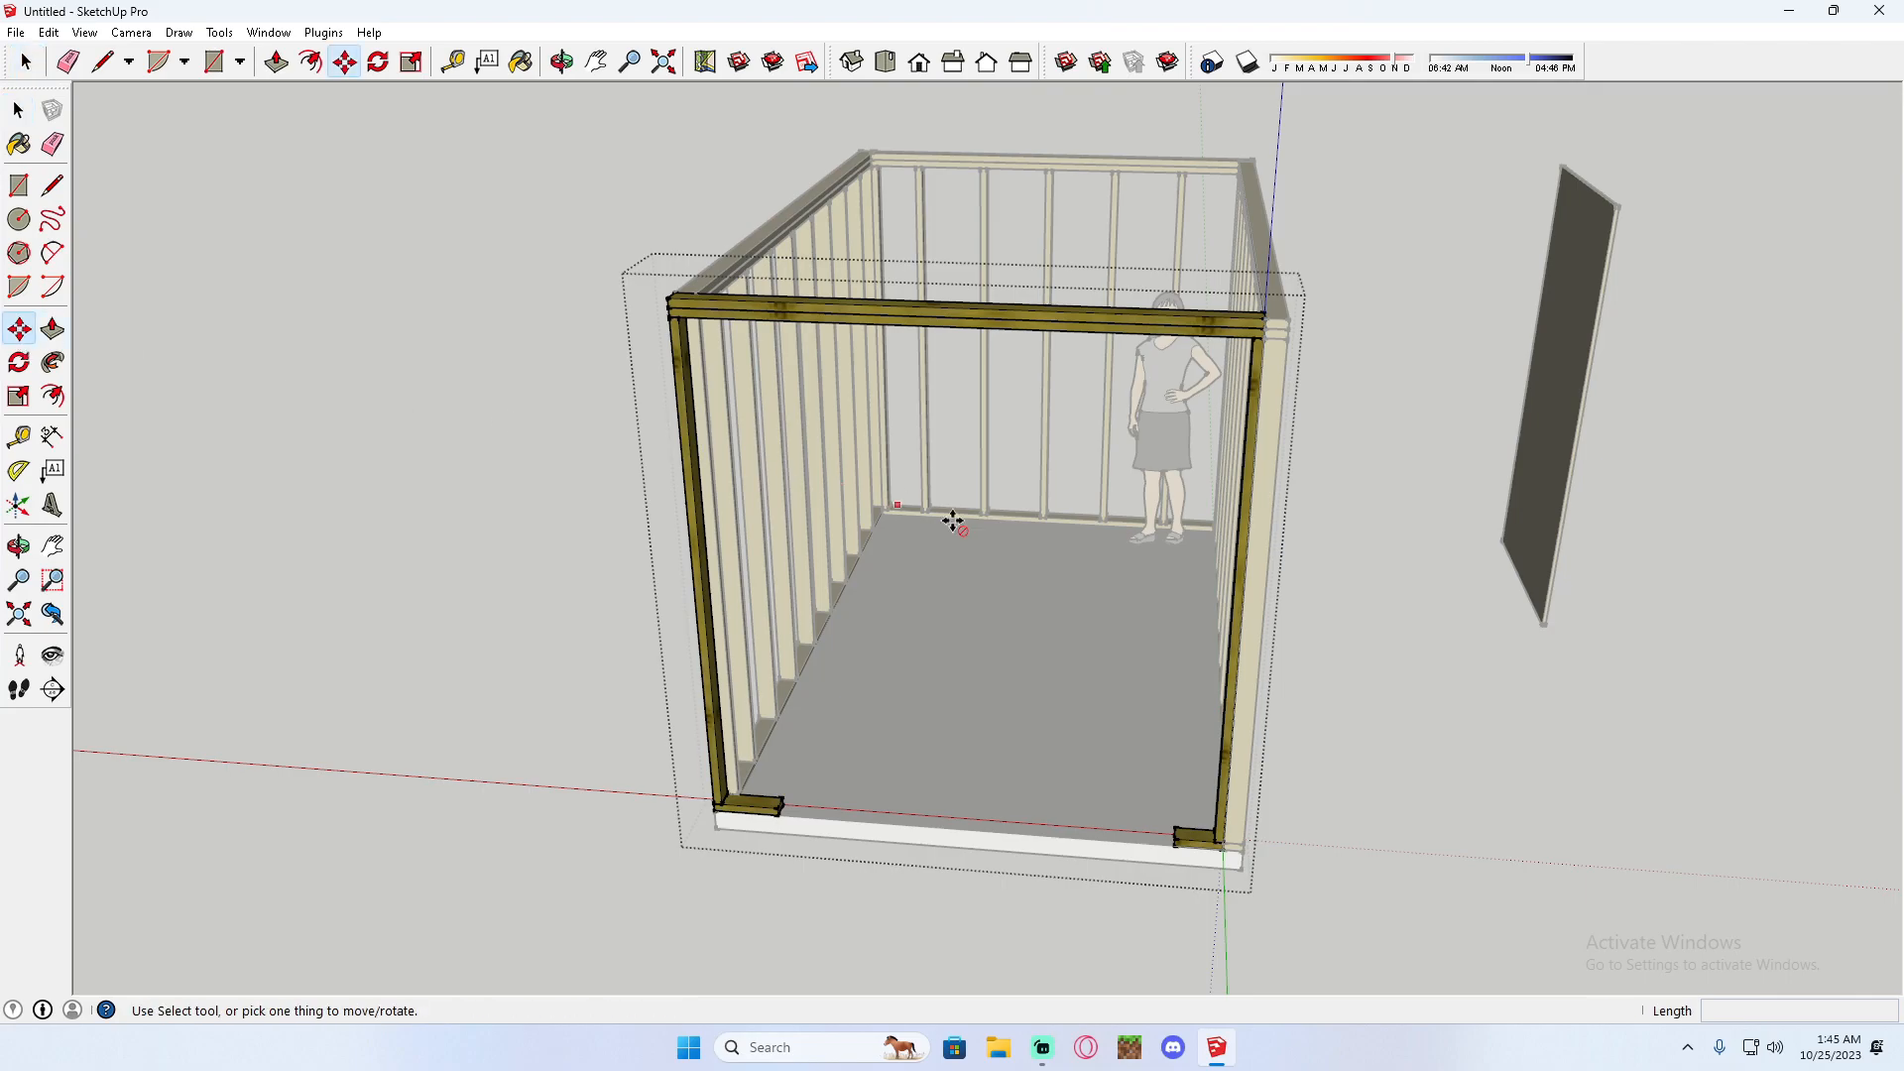
scroll(965, 548, "up", 2)
key("space")
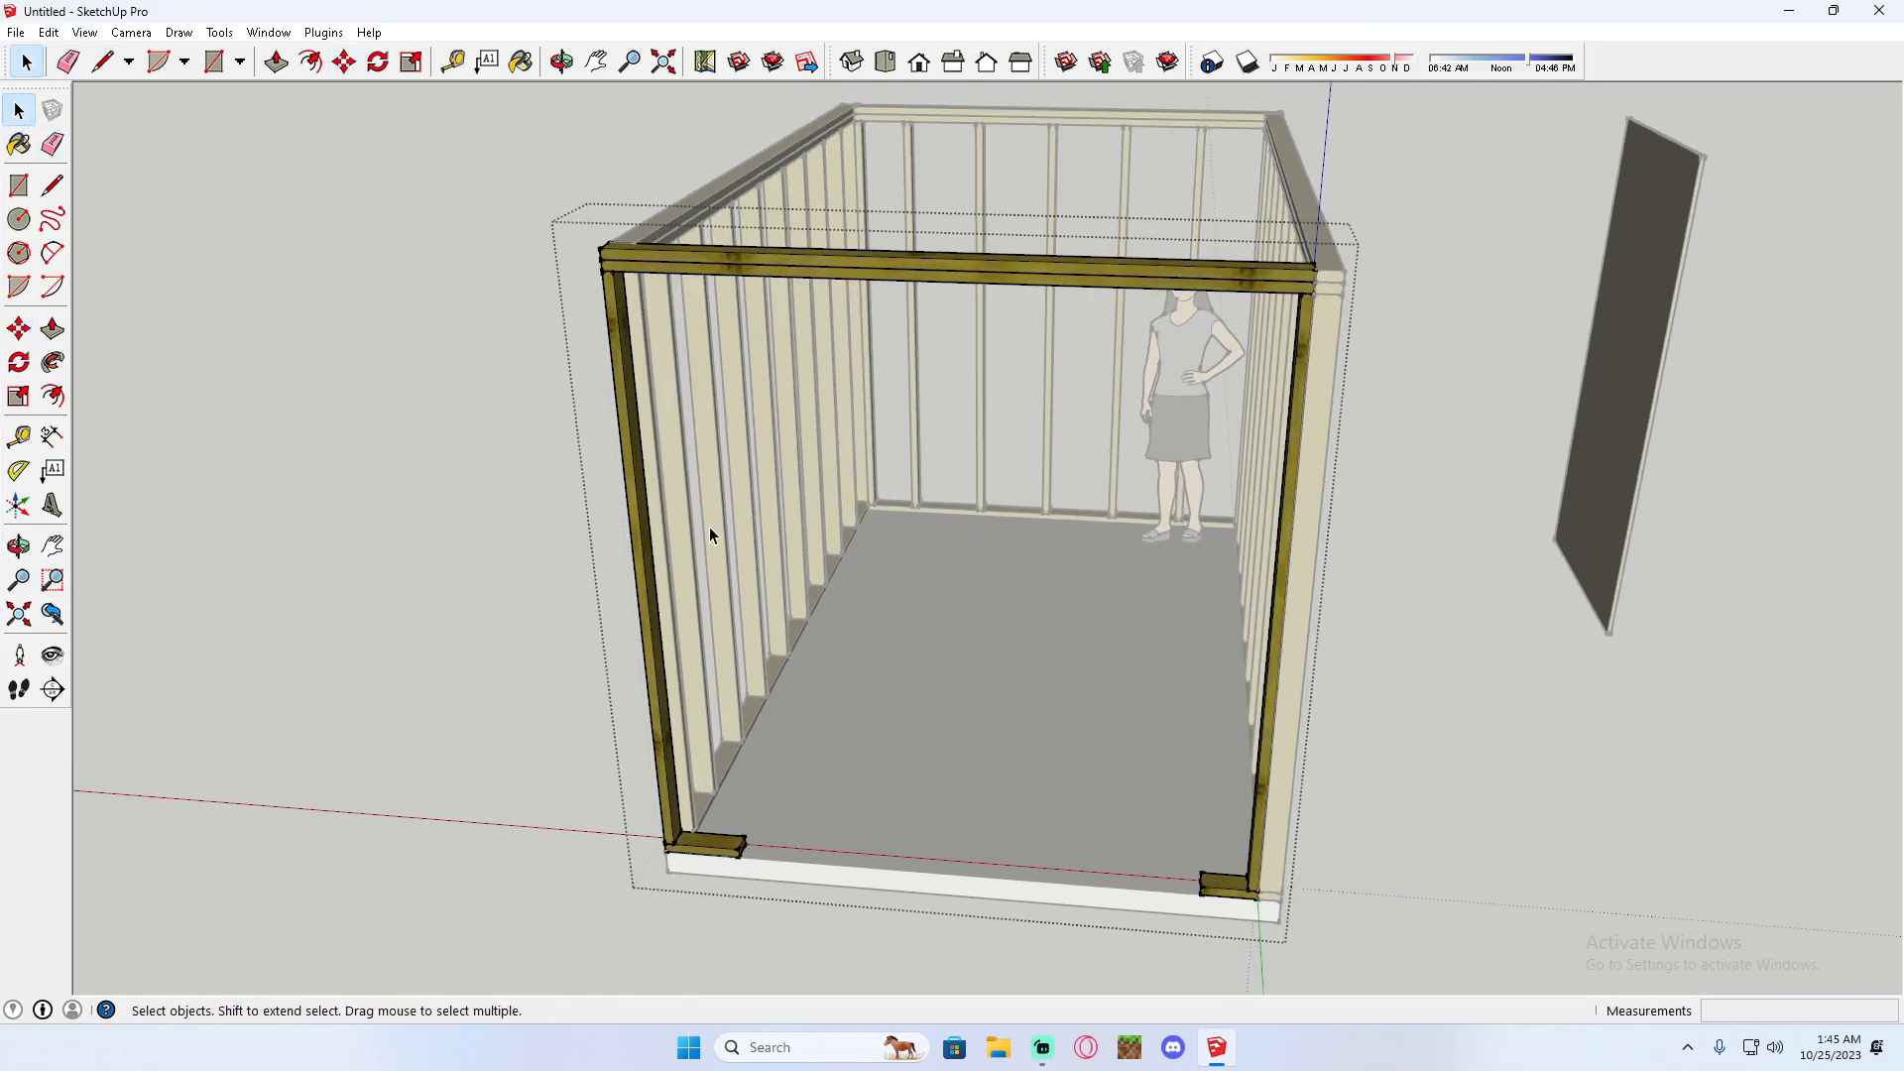
left_click(51, 185)
scroll(749, 893, "up", 5)
left_click(736, 793)
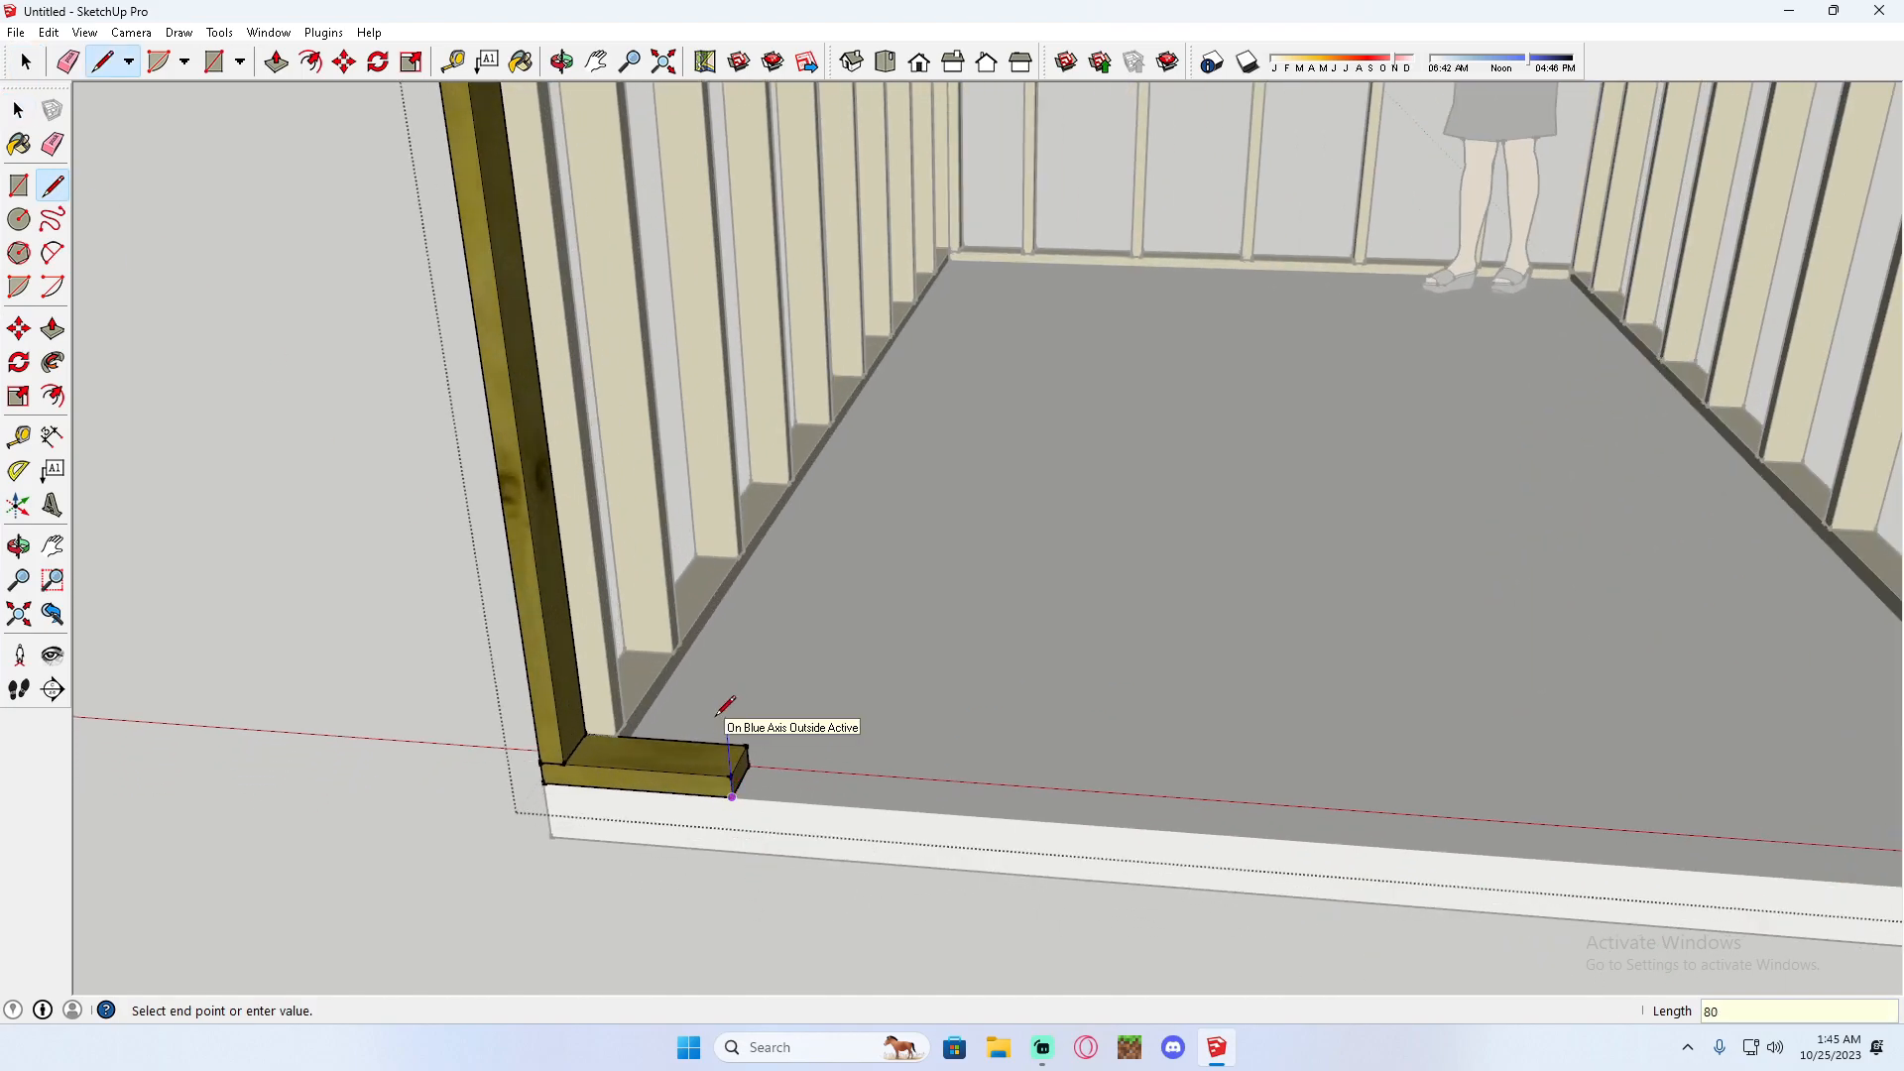
key("Return")
scroll(771, 825, "down", 4)
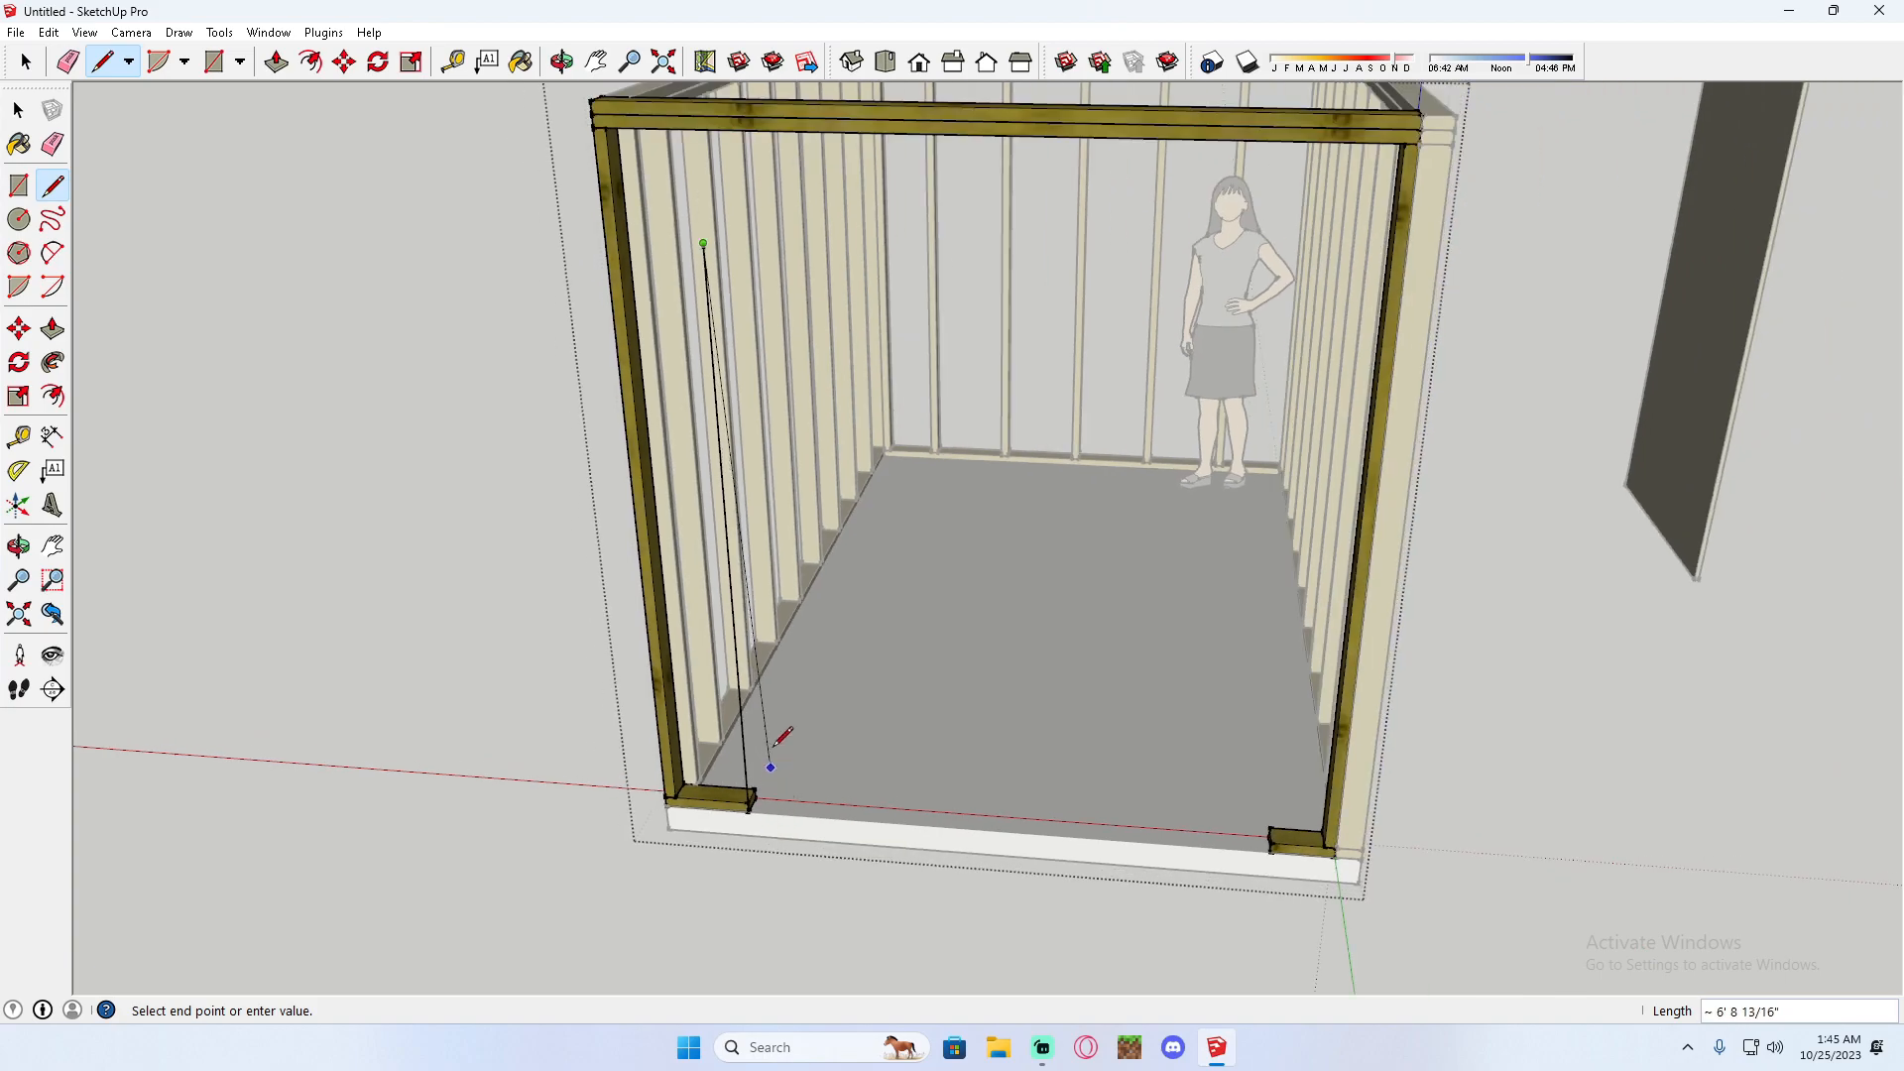
Copy the door wall's corner stud to the inner end of that short bottom plate and make the copy unique.
left_click(18, 328)
scroll(734, 763, "up", 3)
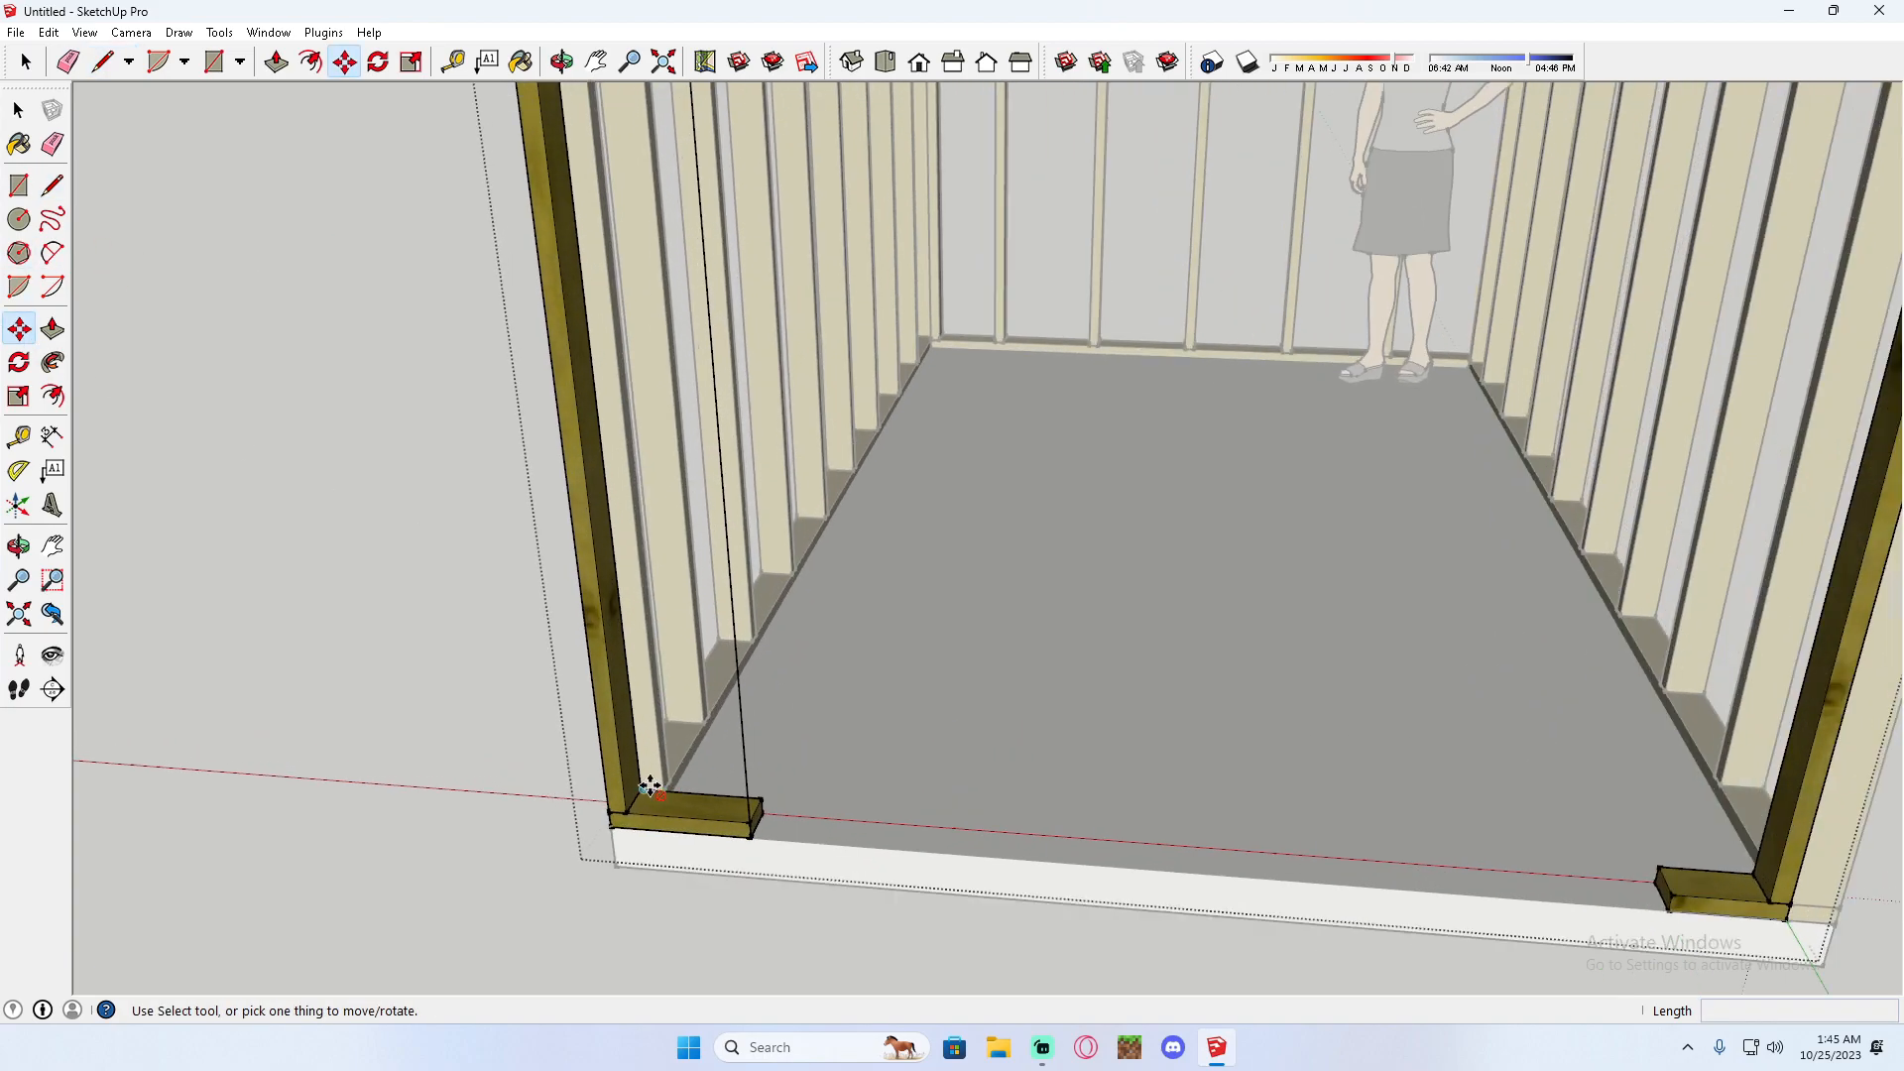
key("ctrl")
left_click(624, 815)
left_click(759, 823)
right_click(743, 305)
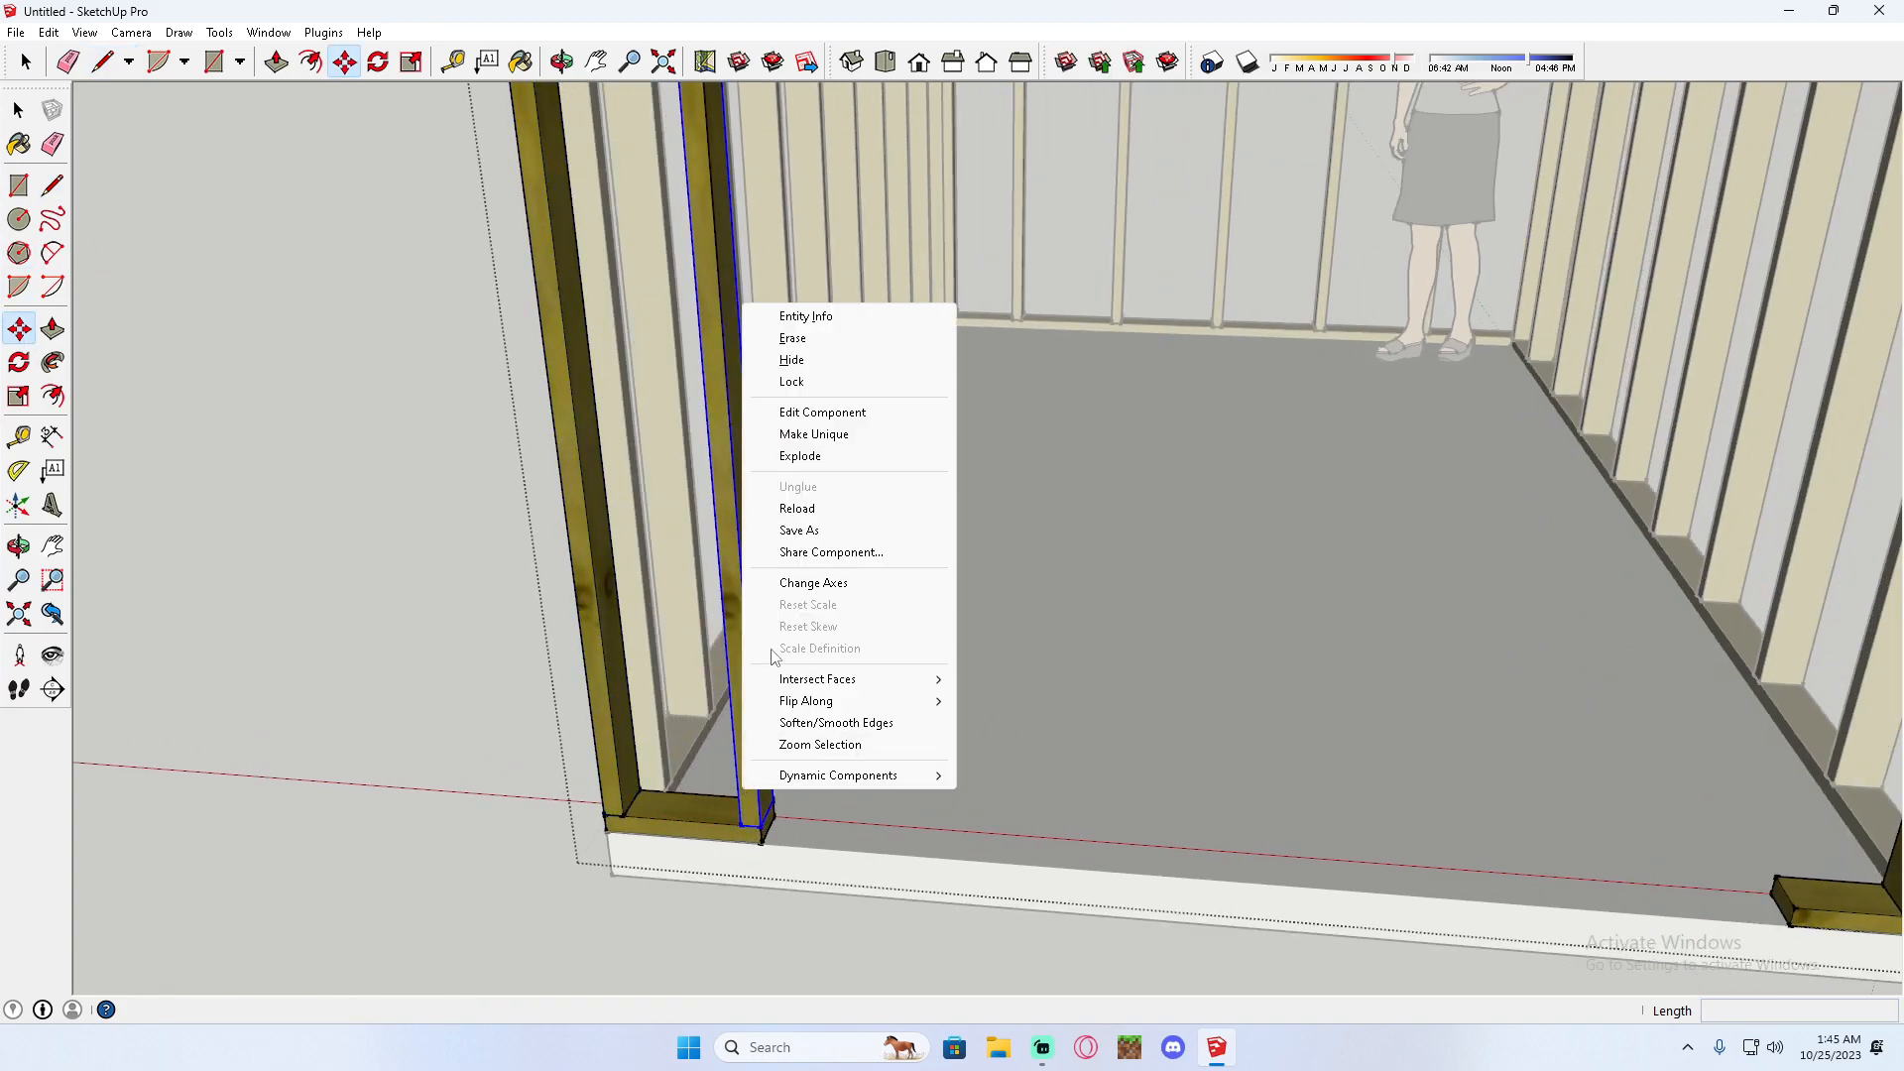
left_click(833, 435)
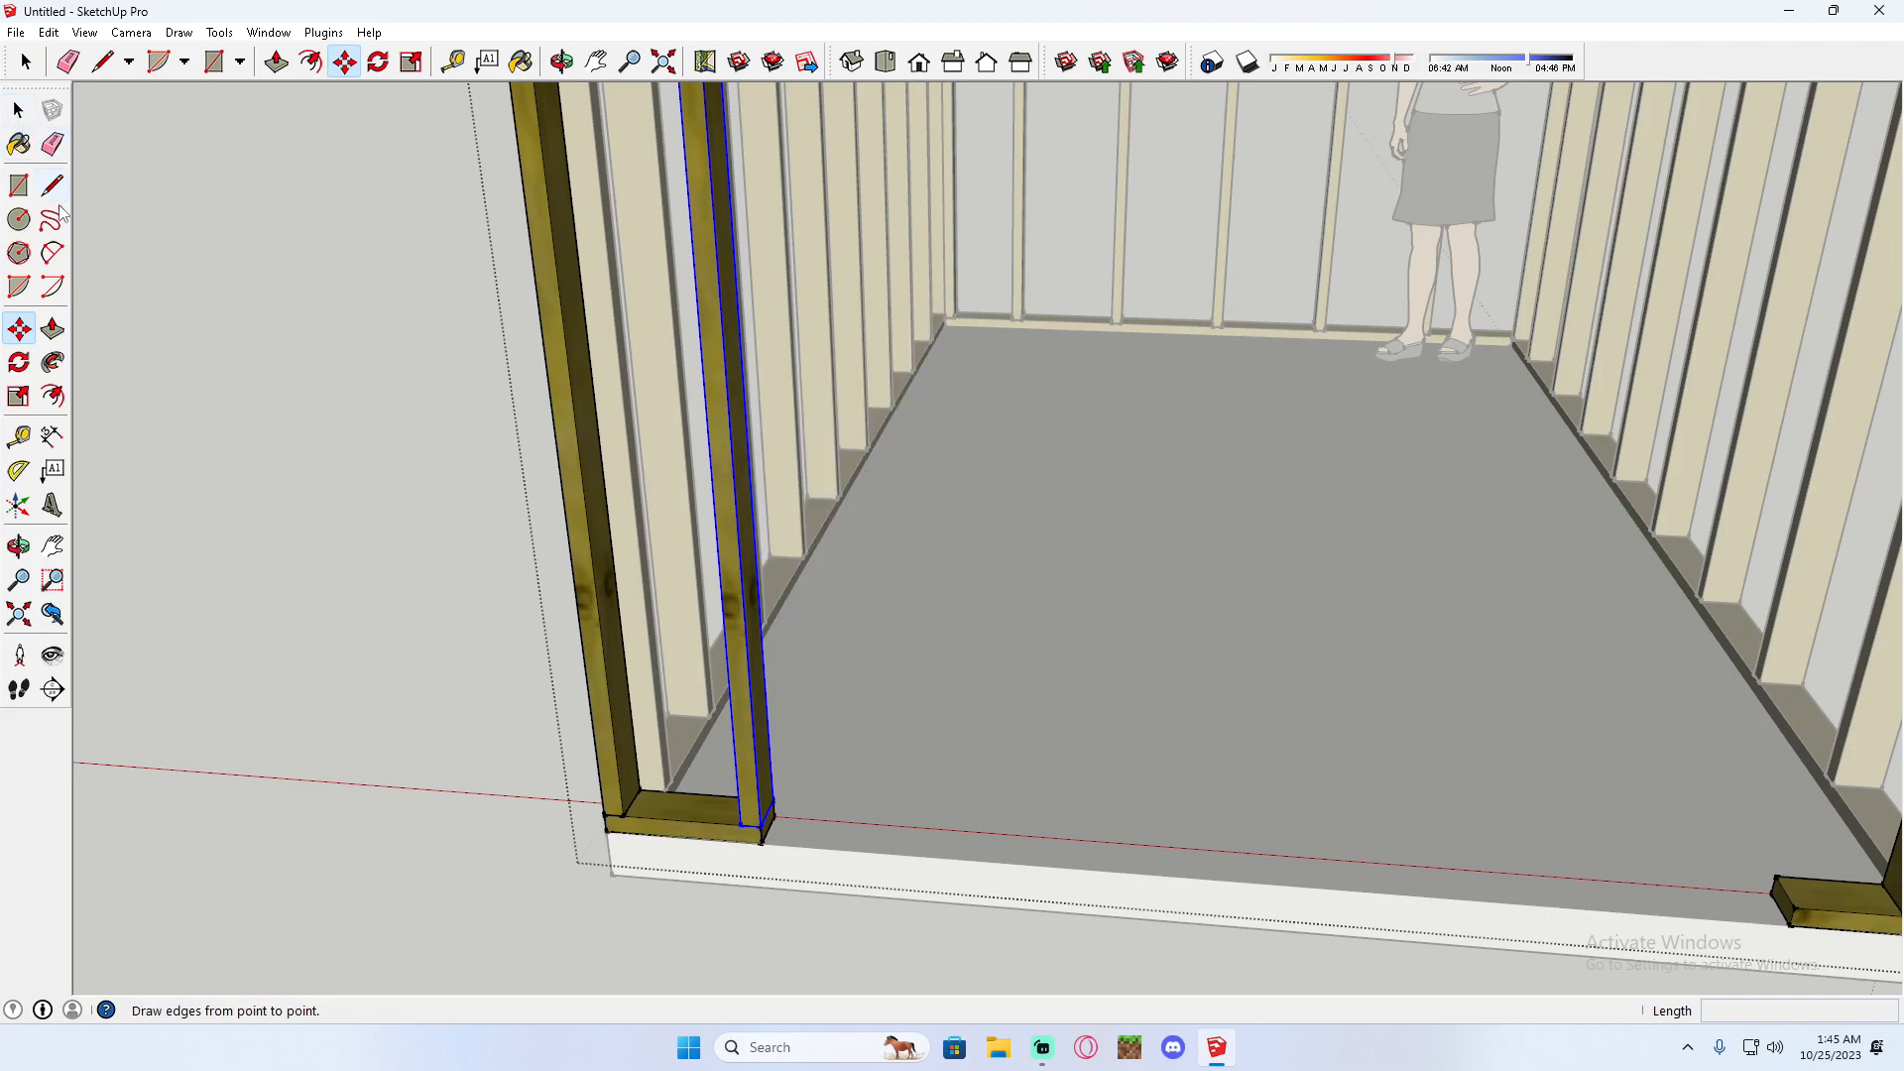
Push the top face of the unique door stud down to the upper end of the 80-inch line.
left_click(18, 109)
double_click(705, 320)
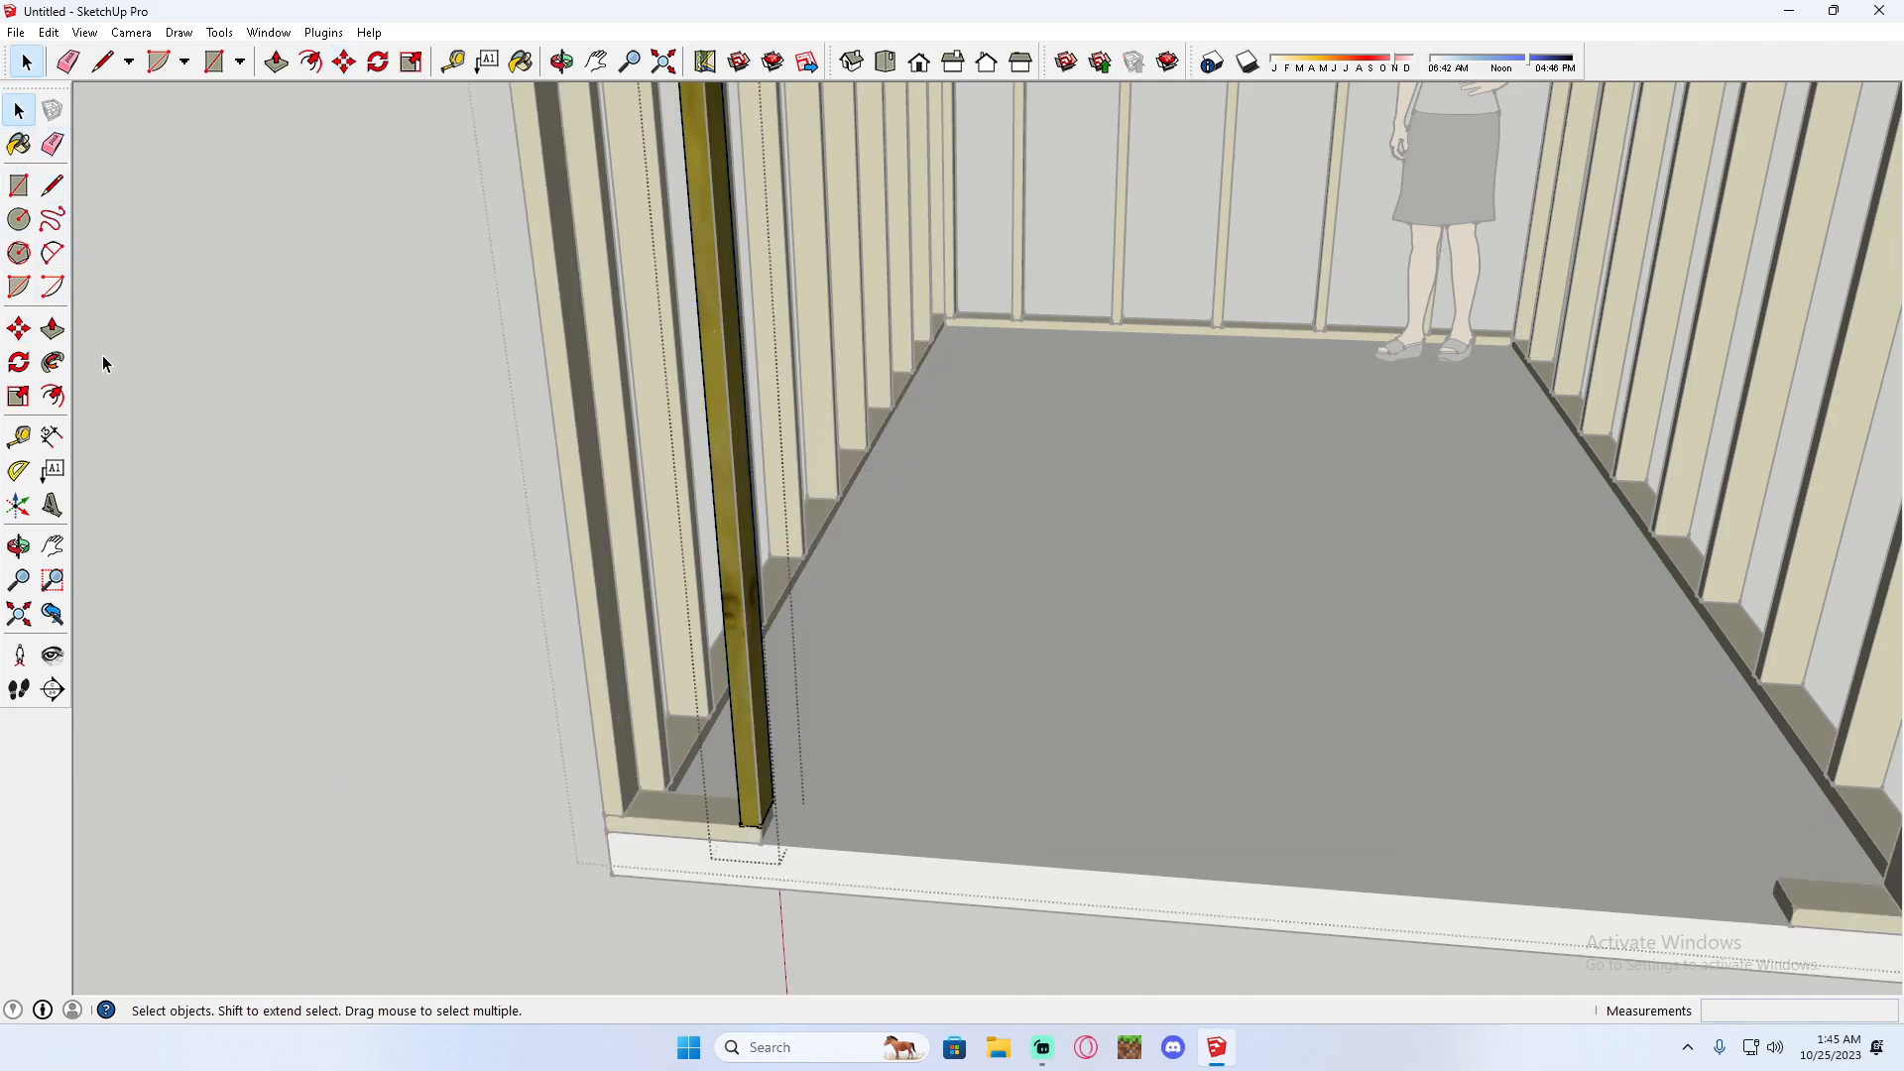
left_click(61, 335)
middle_click_drag(823, 412, 884, 624)
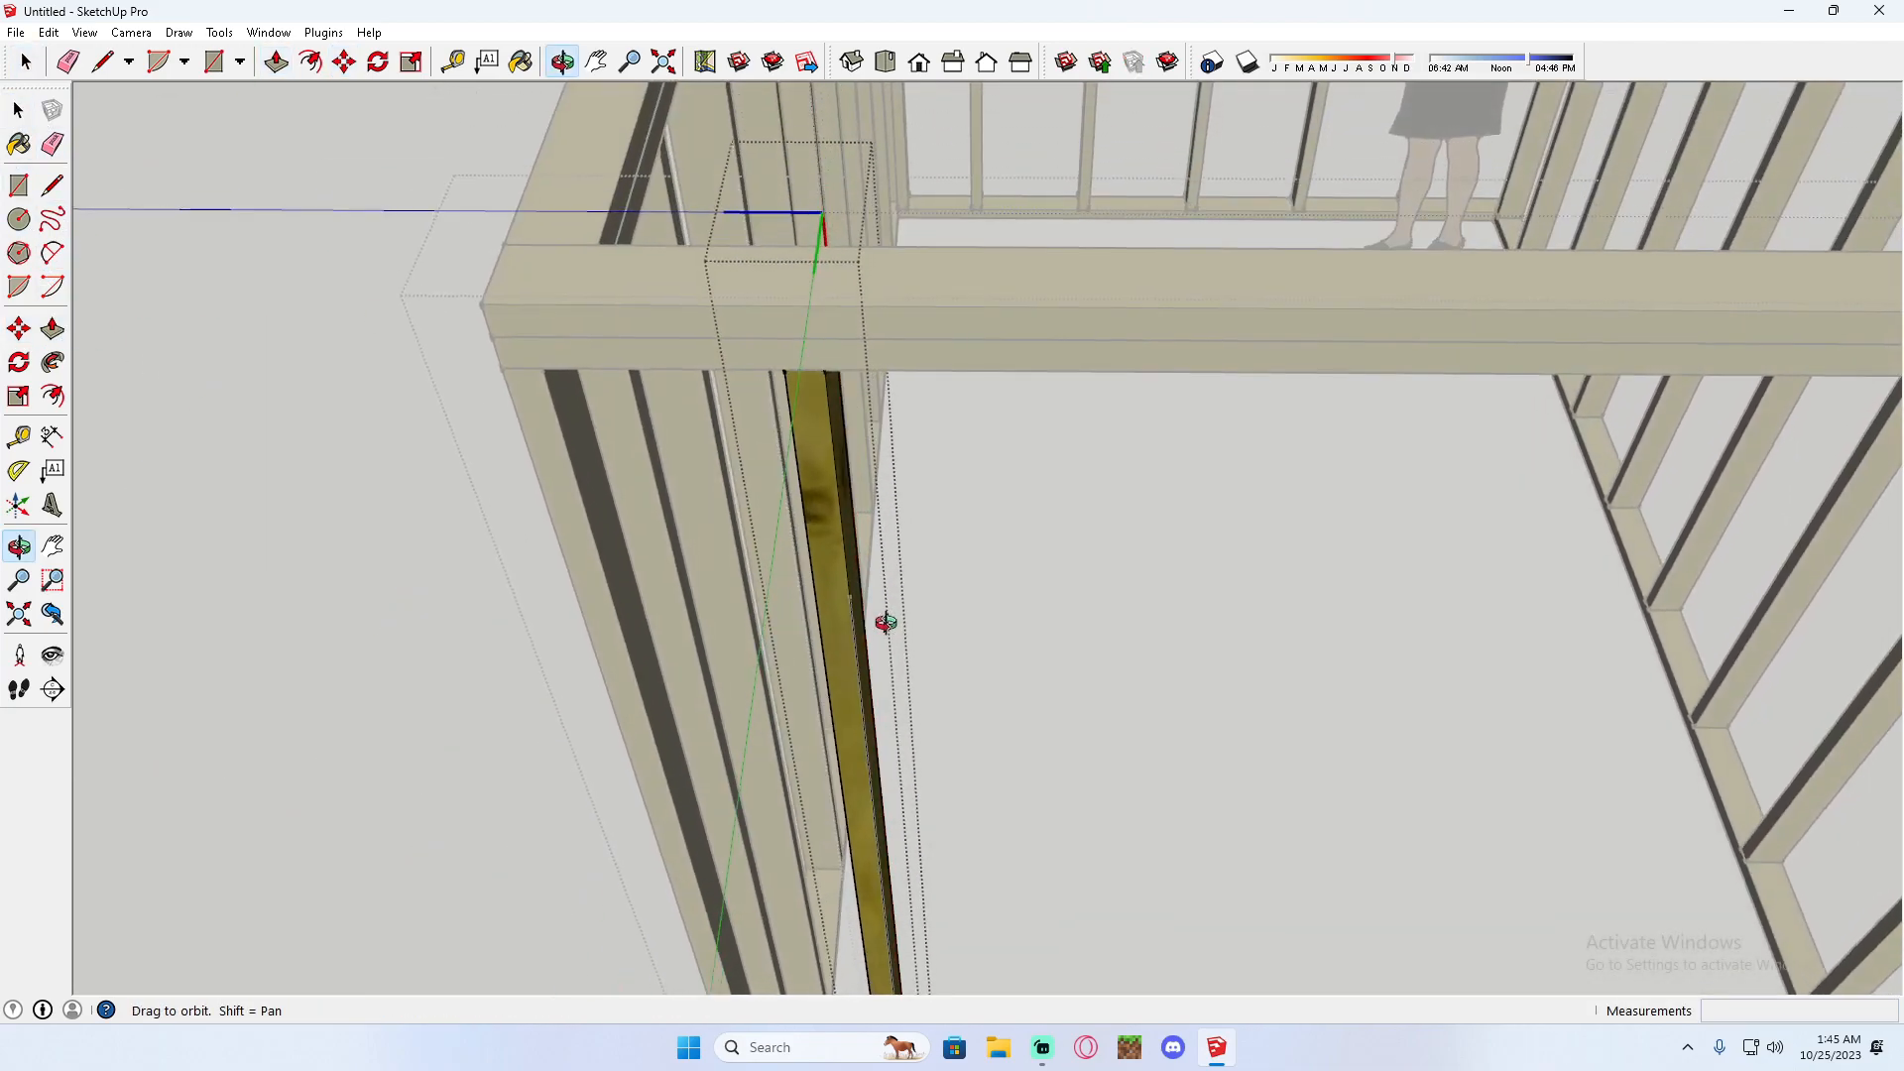
left_click(808, 377)
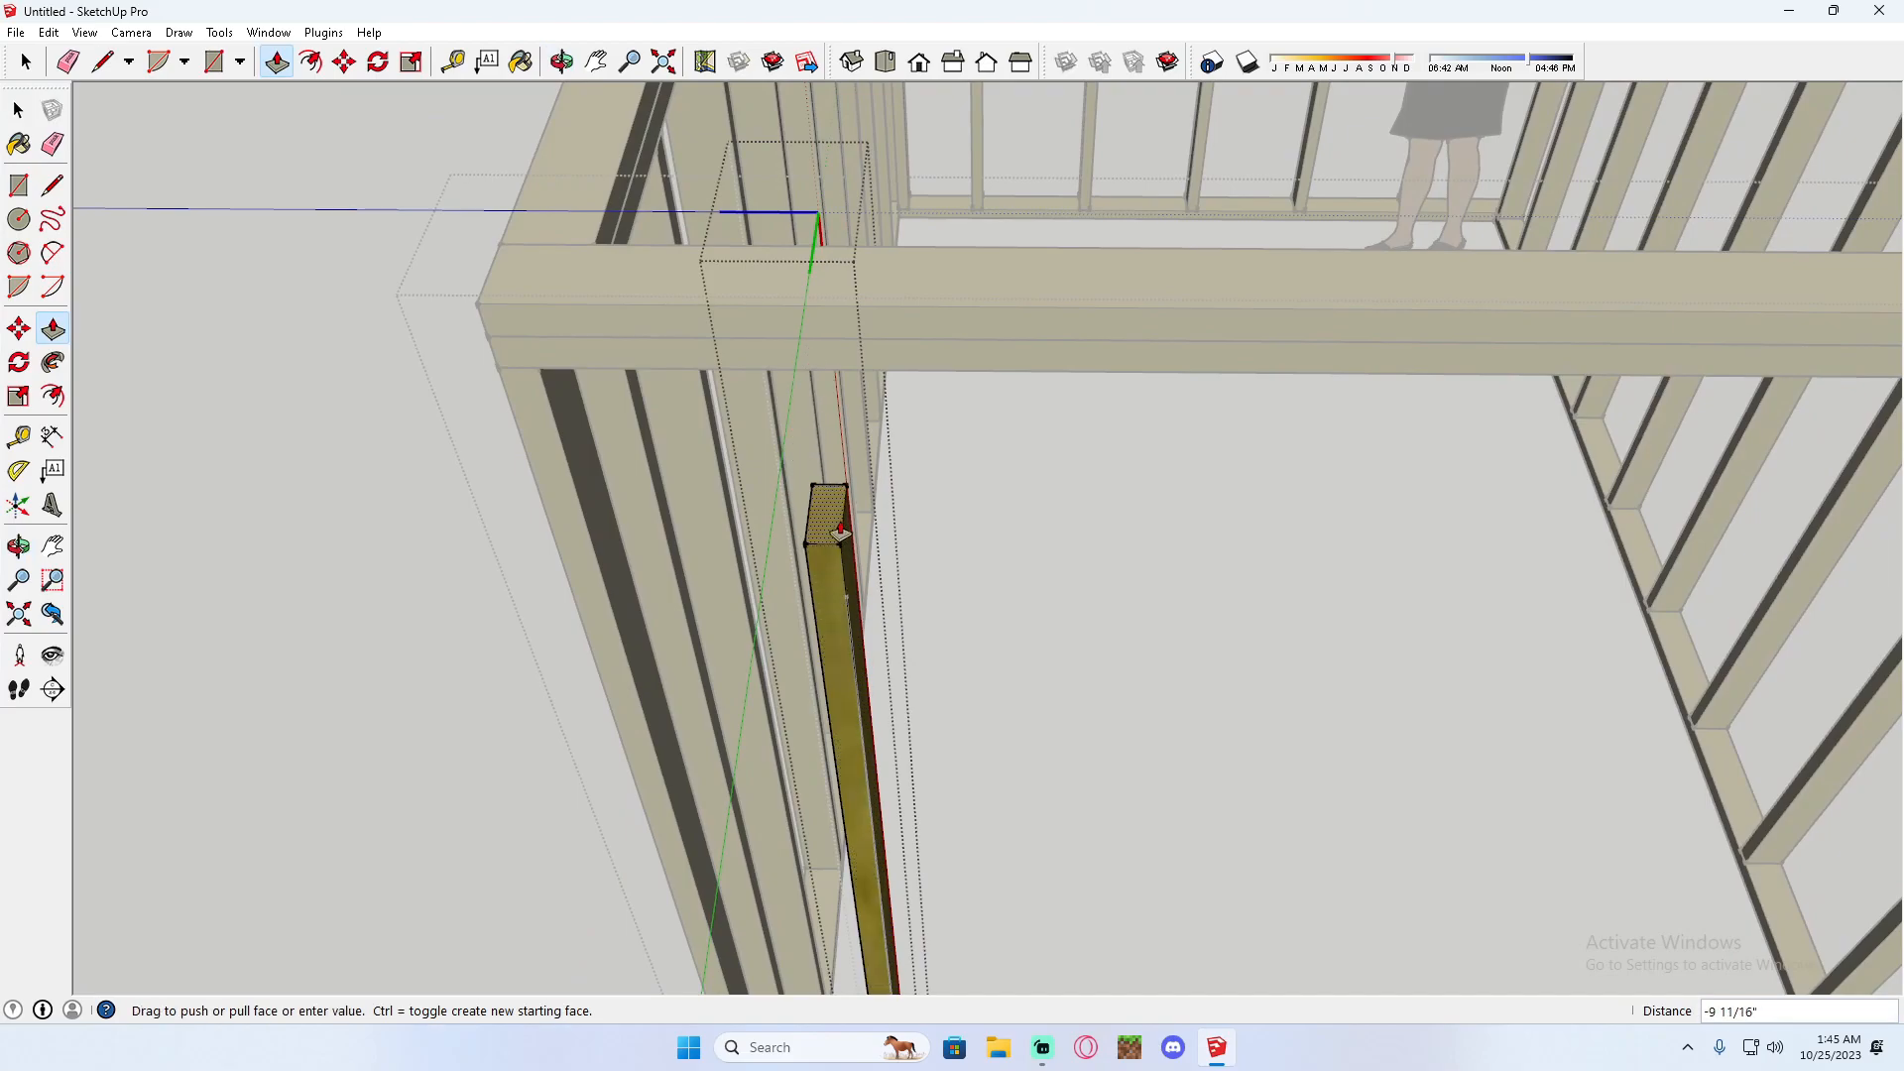
left_click(852, 615)
key("space")
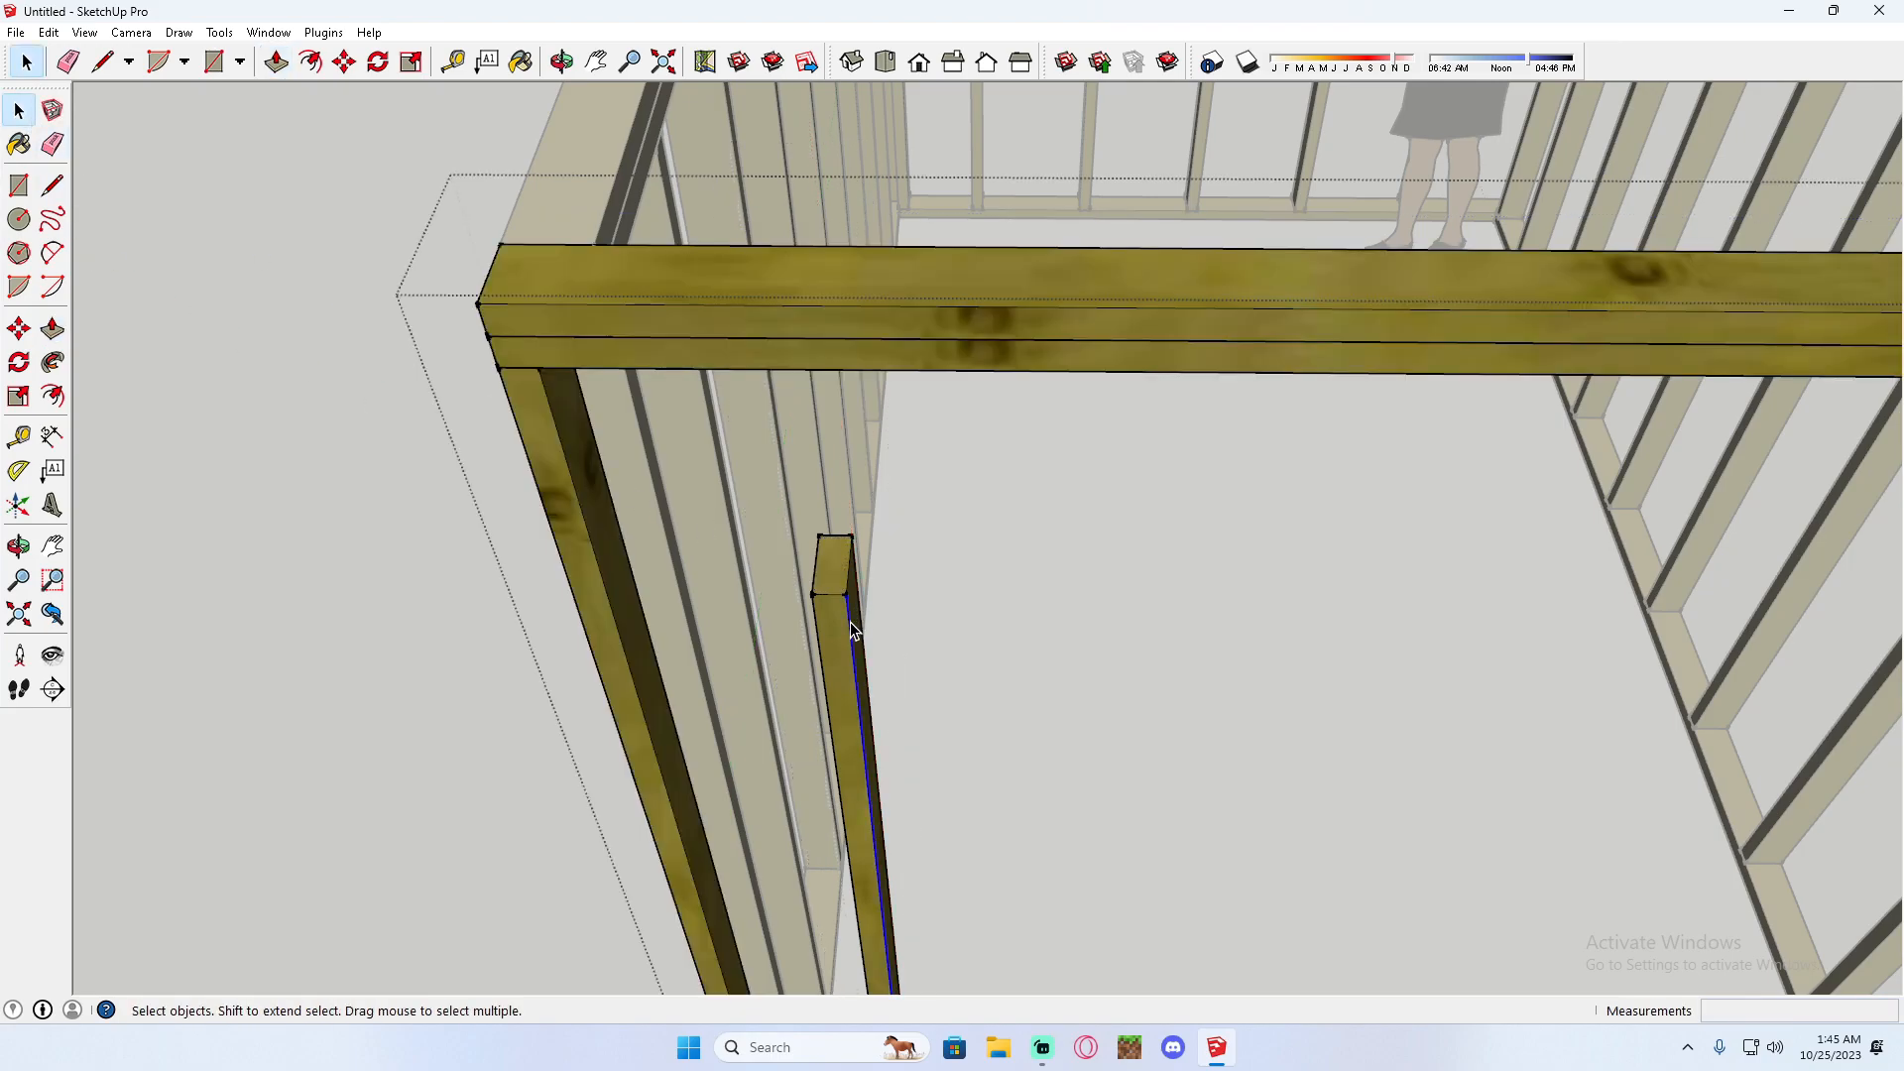
Copy the shortened door stud across the opening and align it with the inner end of the other short bottom plate.
scroll(338, 316, "down", 5)
middle_click_drag(645, 492, 615, 377)
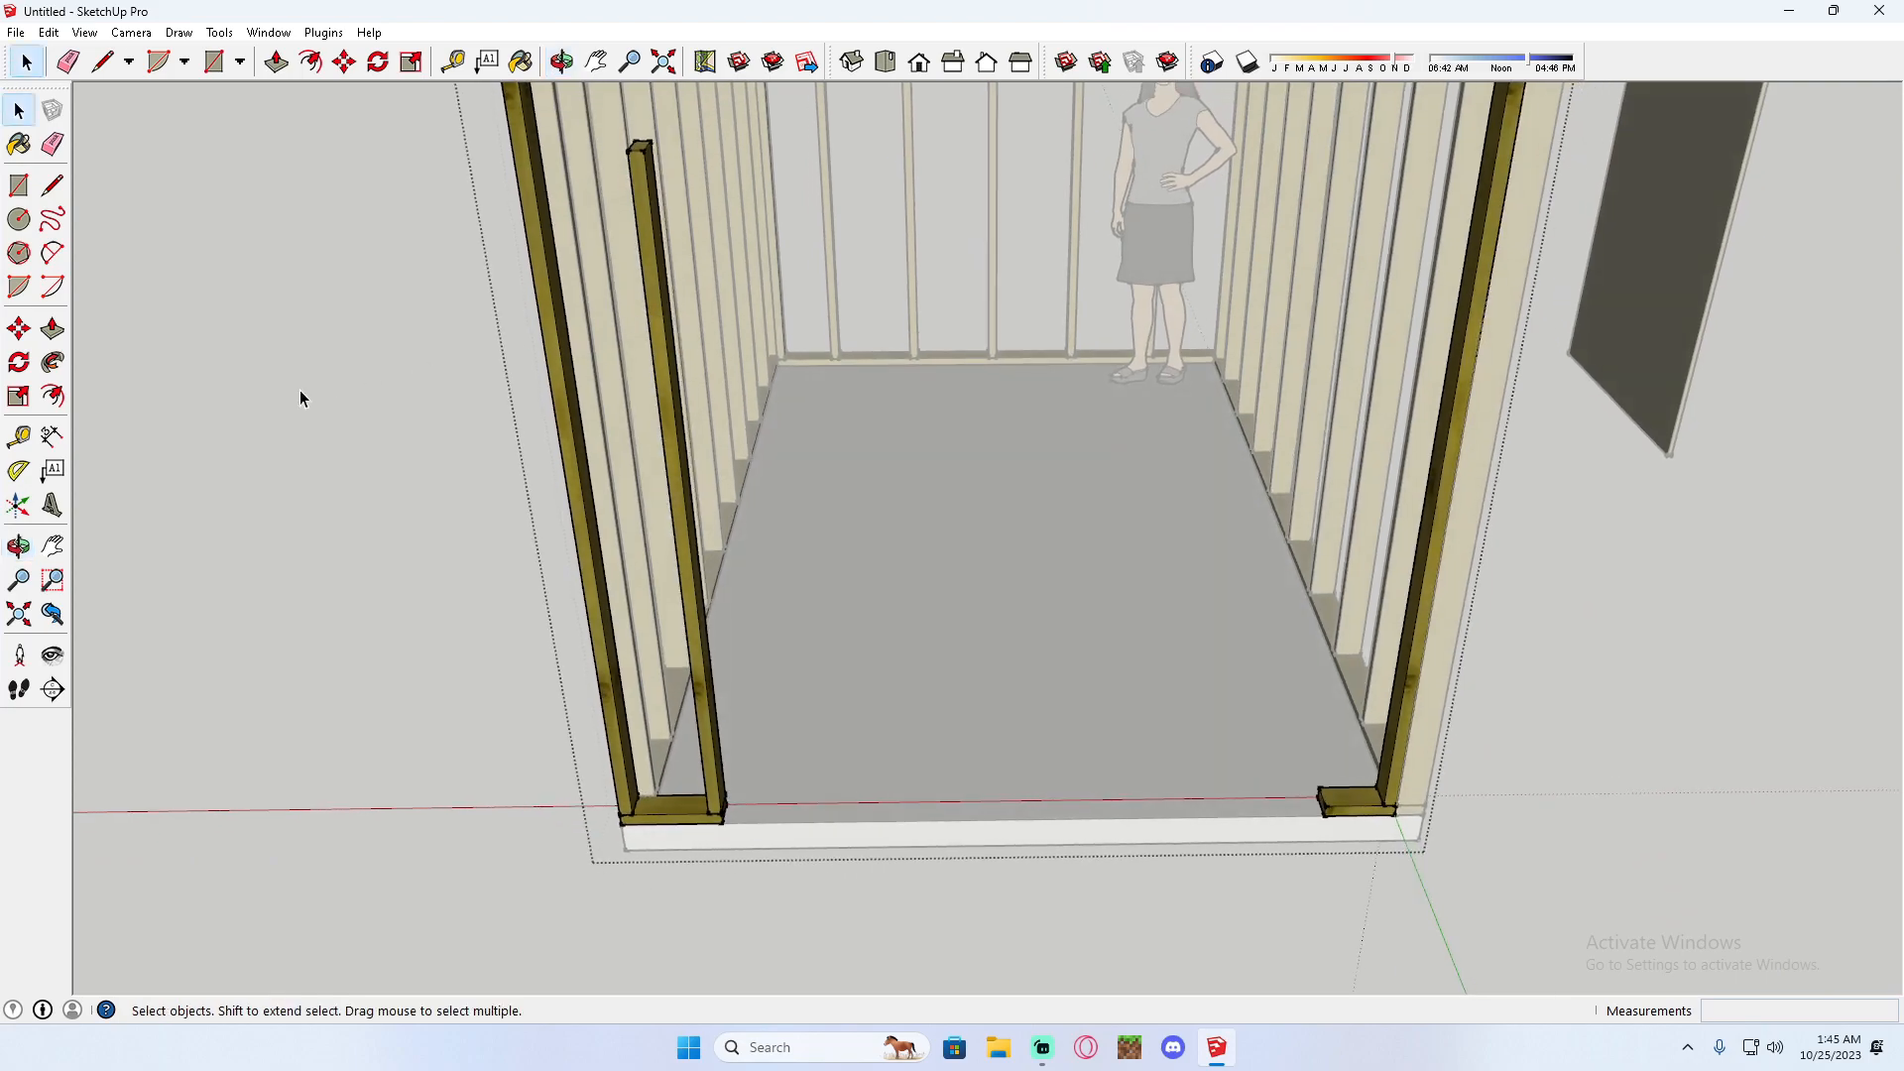
left_click(19, 329)
key("ctrl")
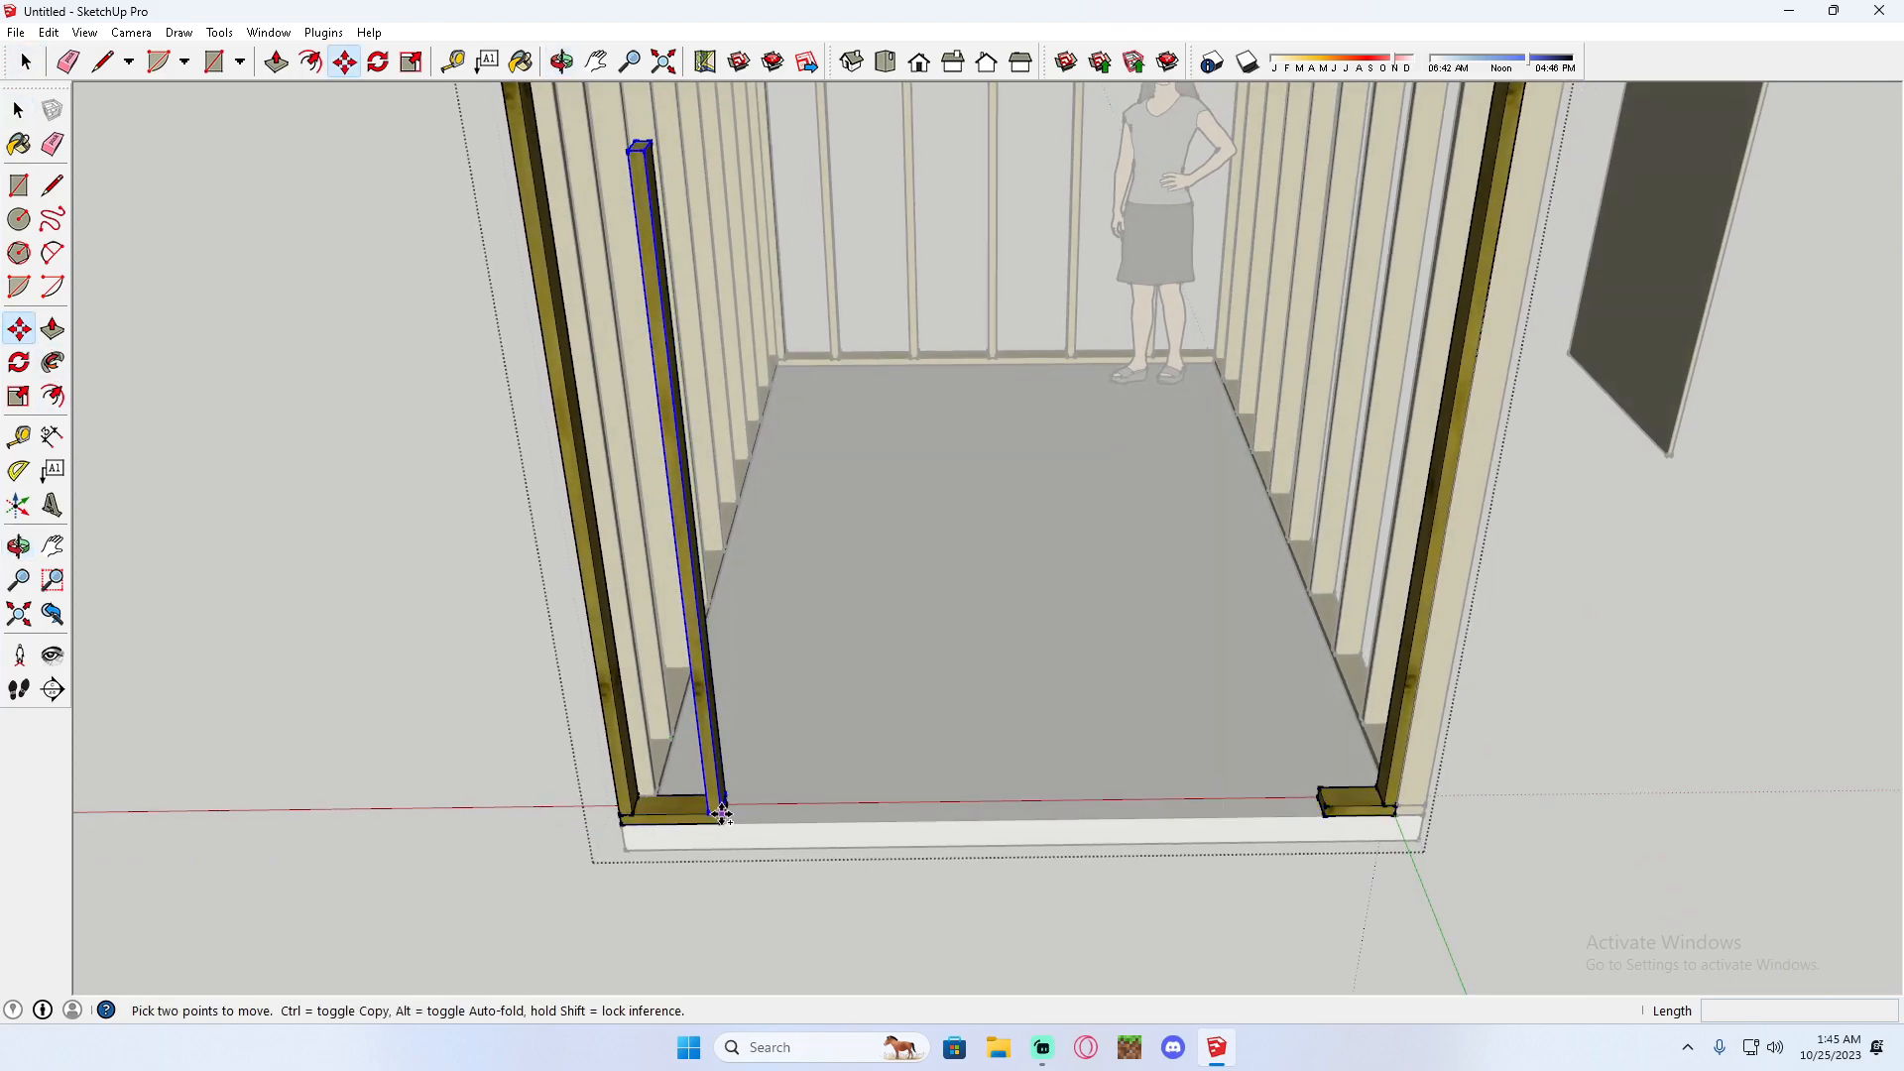
left_click(721, 813)
left_click(1357, 802)
left_click(1351, 805)
left_click(1327, 807)
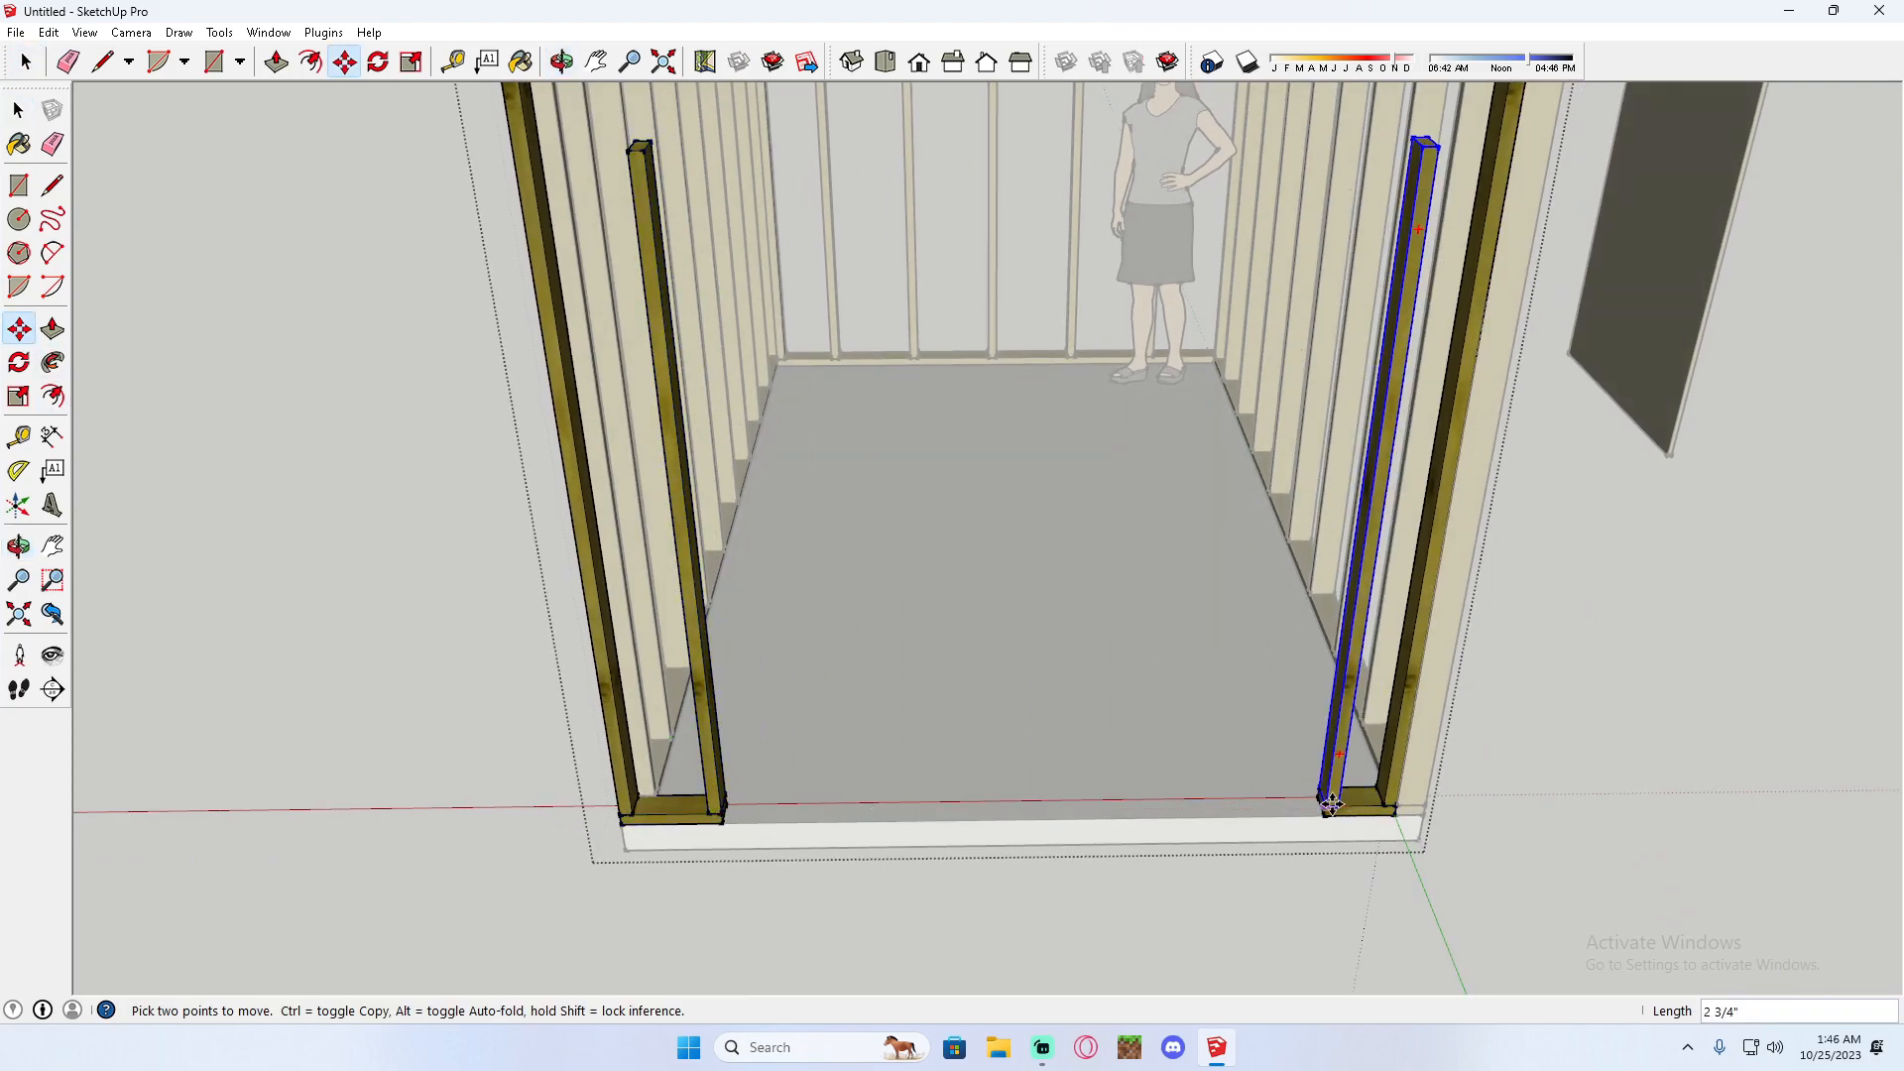
Copy the full-height corner stud against the outer side of the shortened door stud on both sides of the opening.
scroll(820, 739, "down", 3)
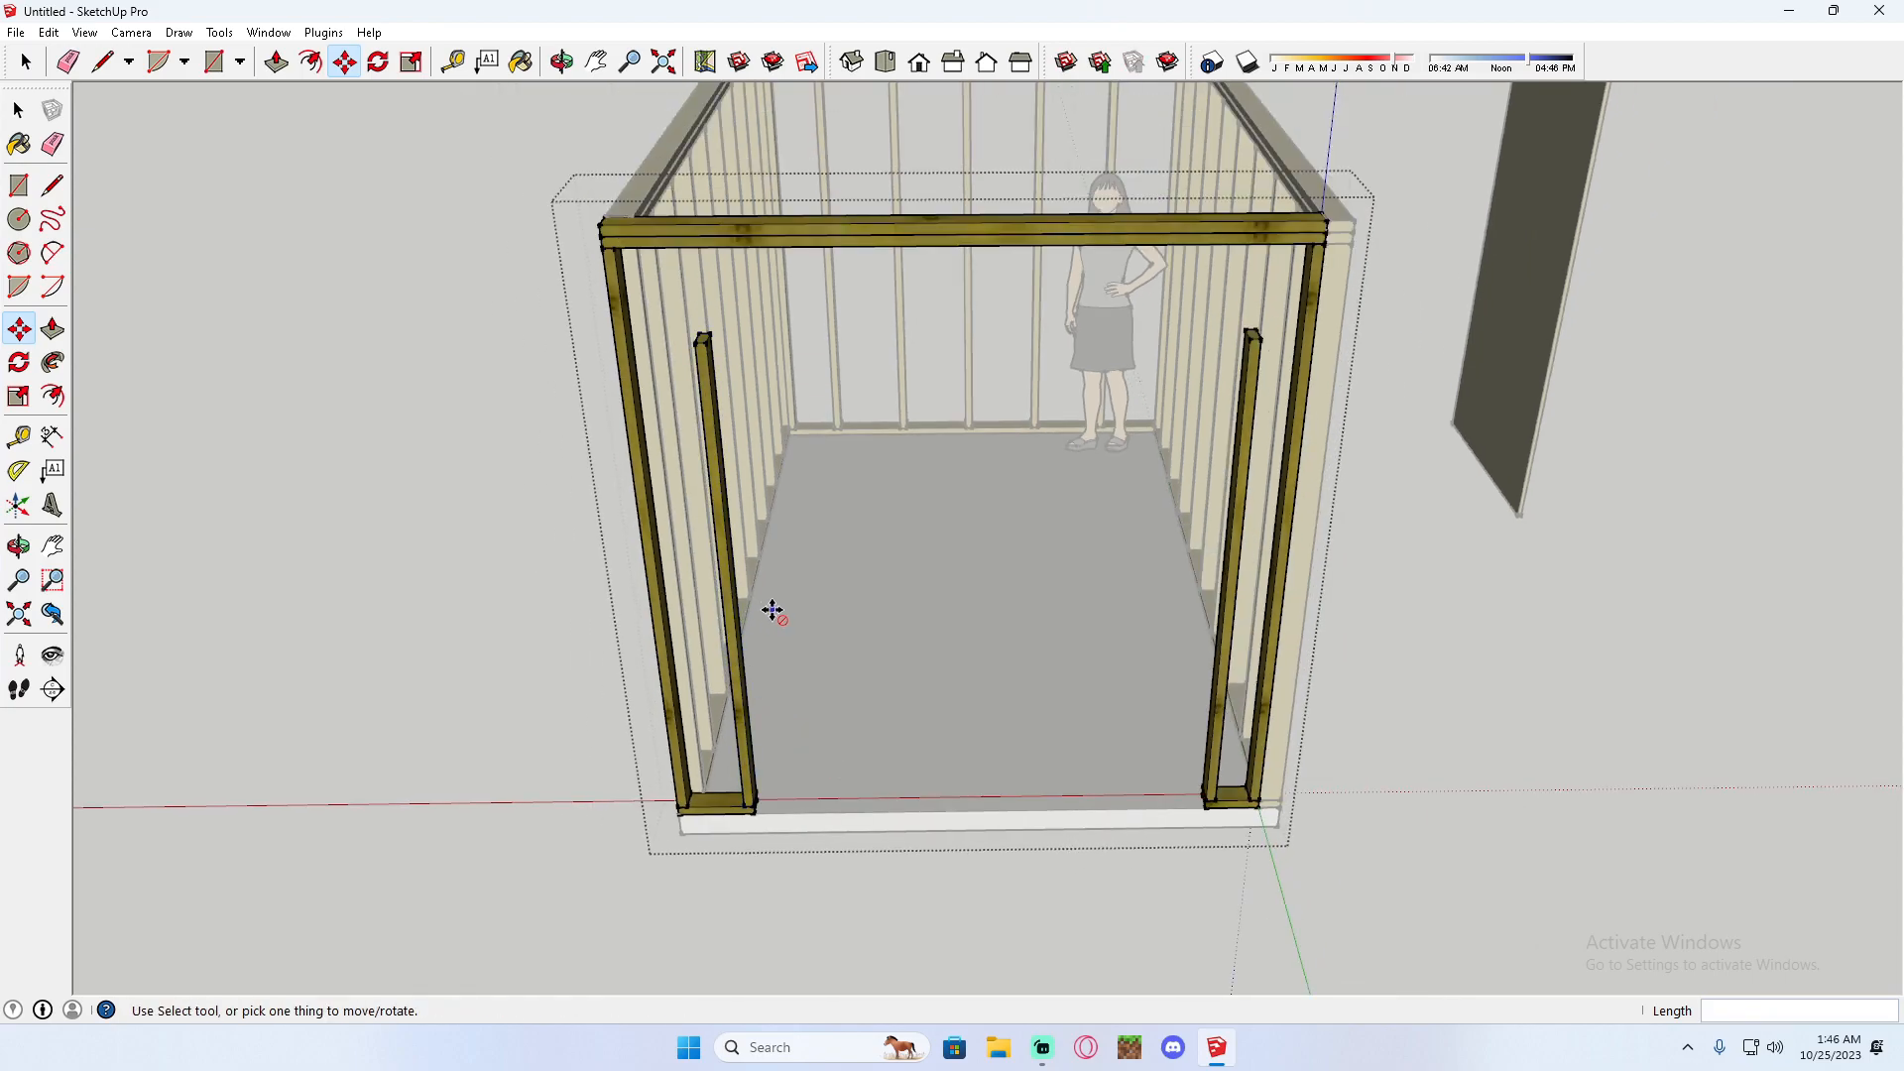
scroll(738, 816, "up", 2)
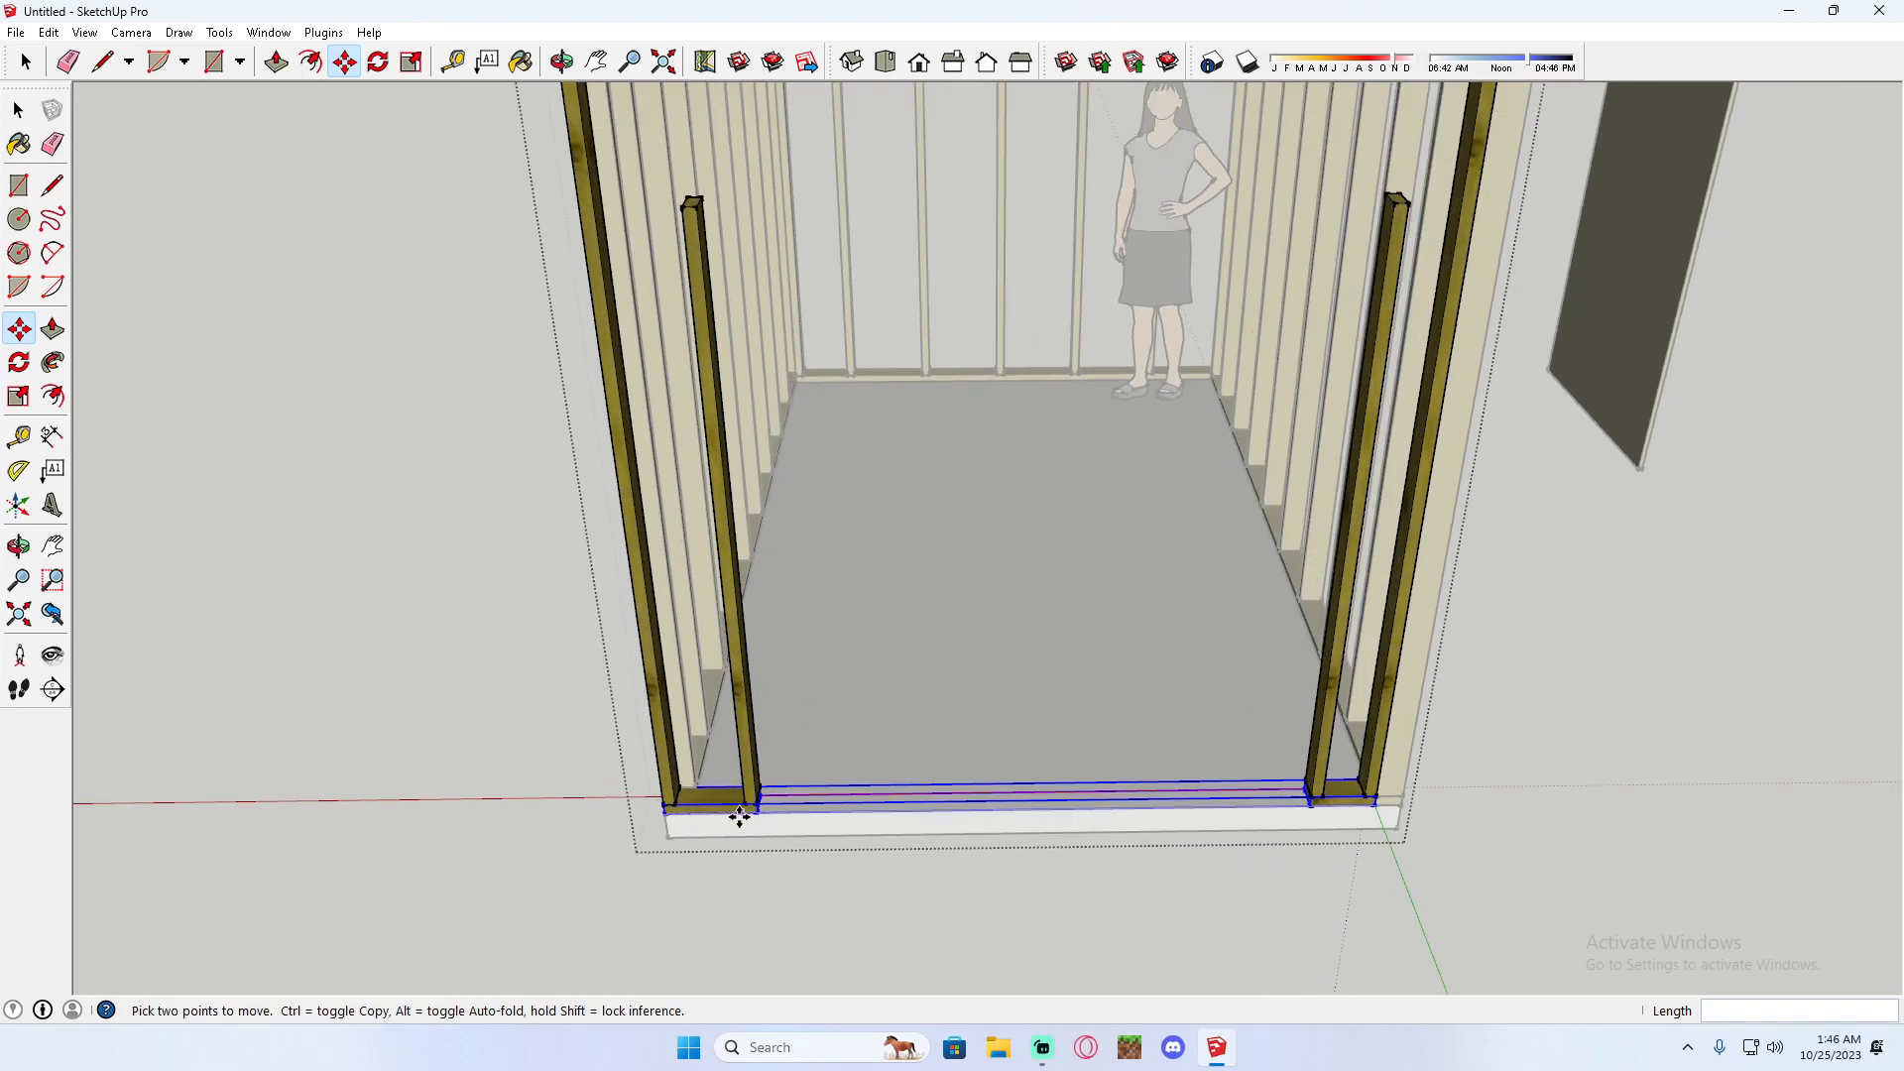
scroll(714, 808, "up", 2)
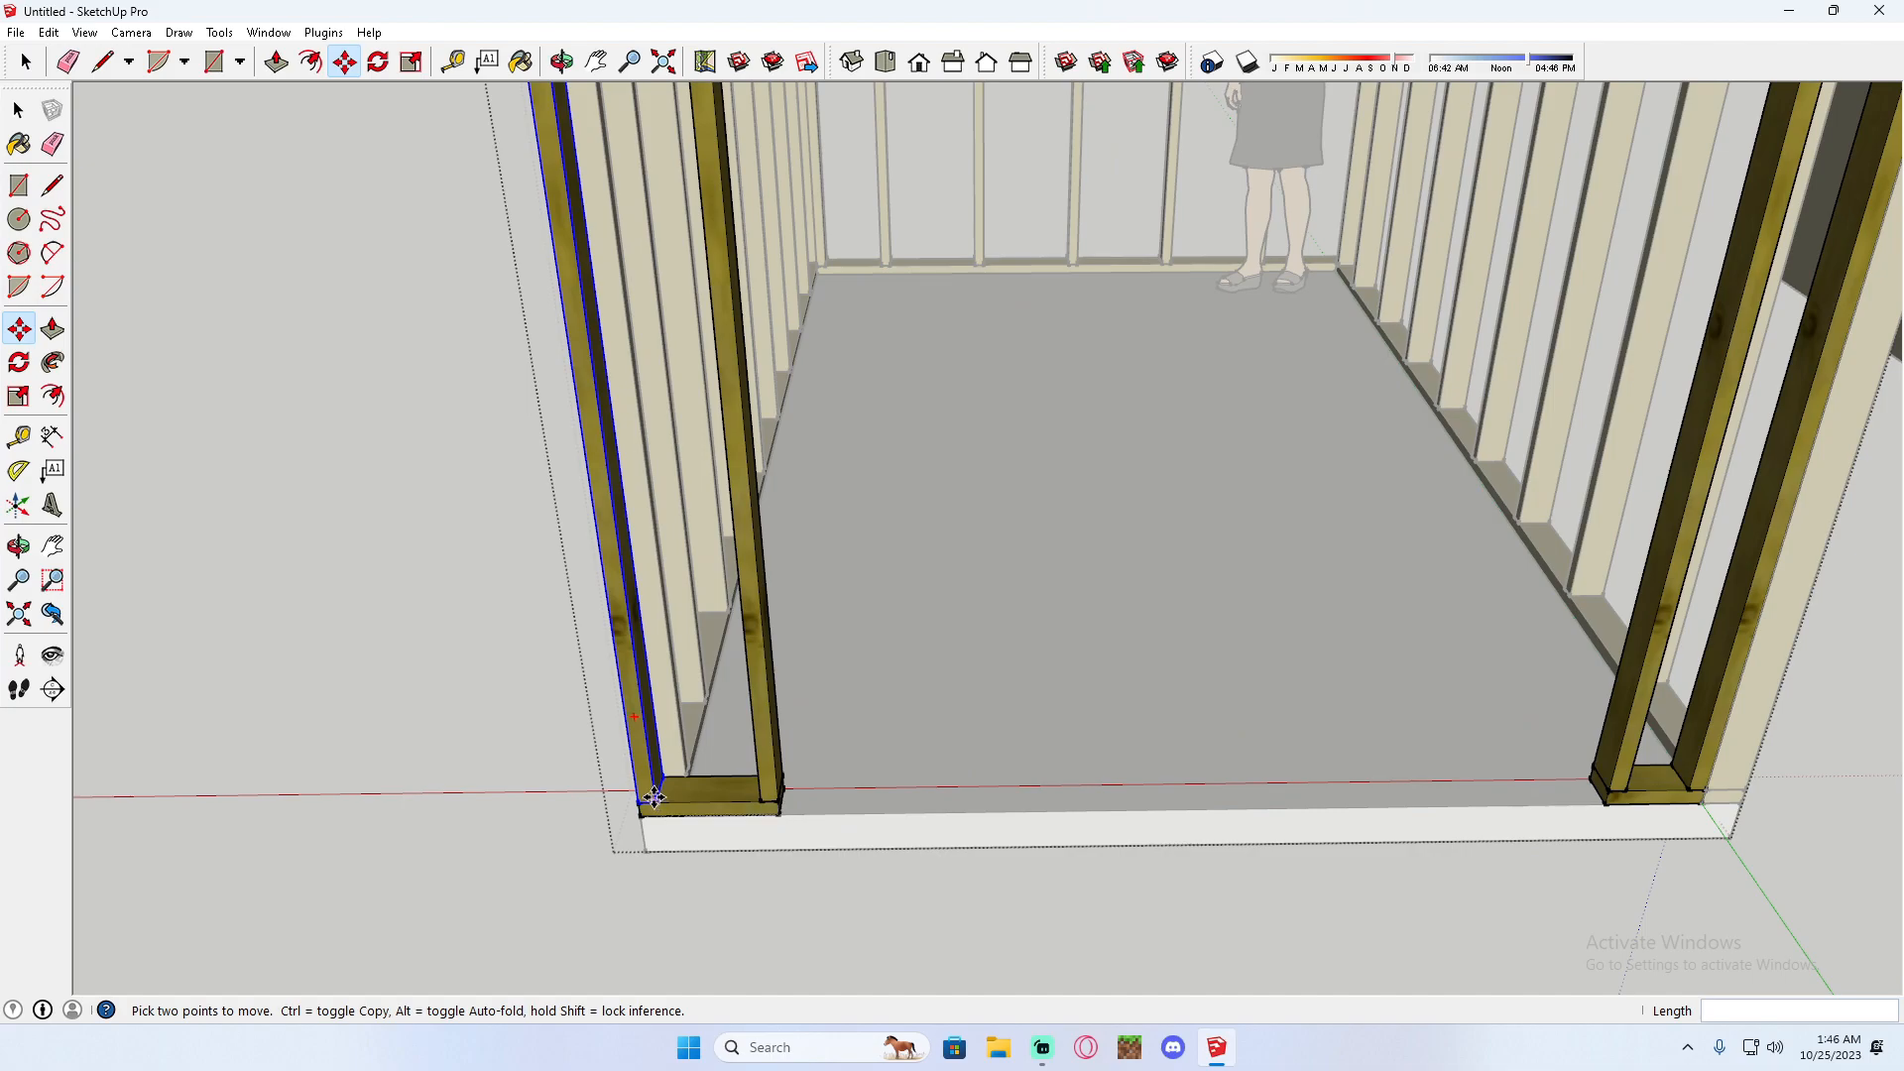
left_click(656, 802)
key("ctrl")
left_click(743, 801)
left_click(743, 801)
left_click(1622, 788)
scroll(1091, 773, "down", 3)
middle_click_drag(1130, 298, 1061, 253)
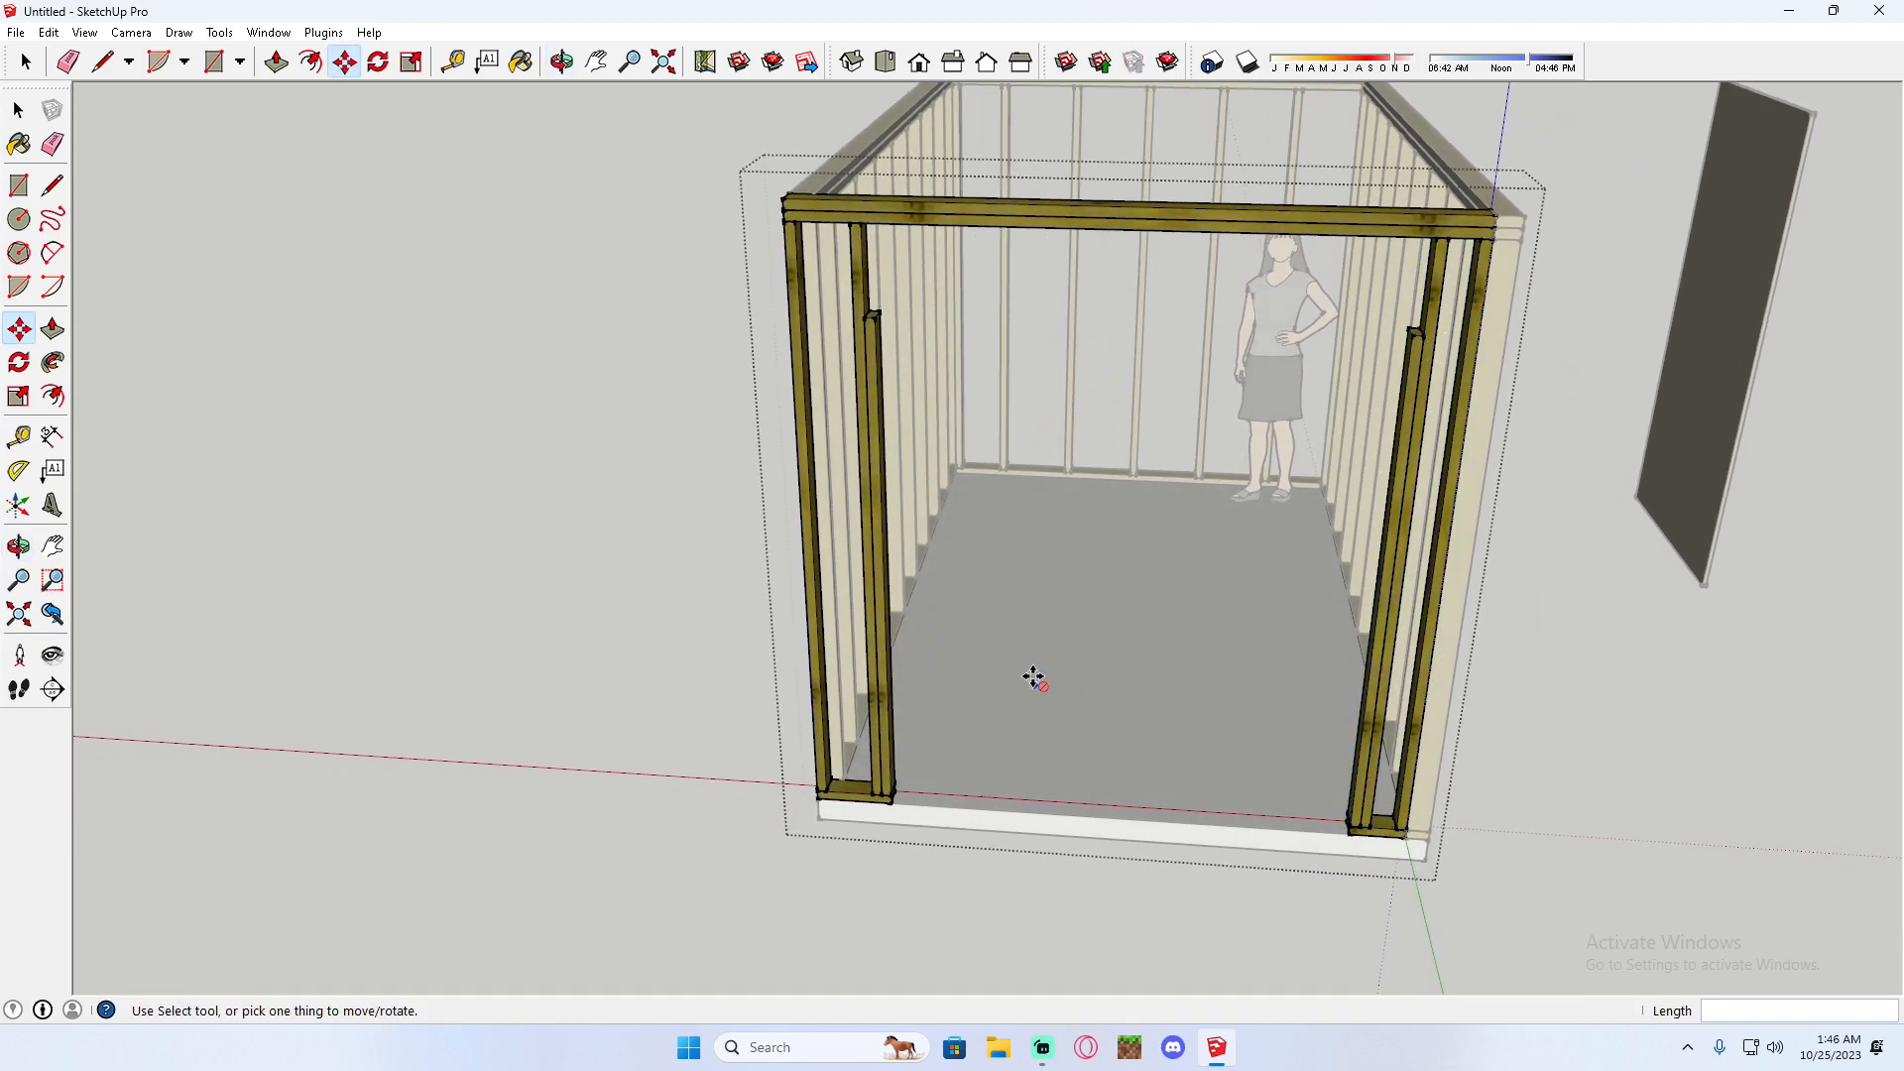
Copy the shortened door stud into the opening and rotate the copy to horizontal.
key("ctrl")
left_click(877, 377)
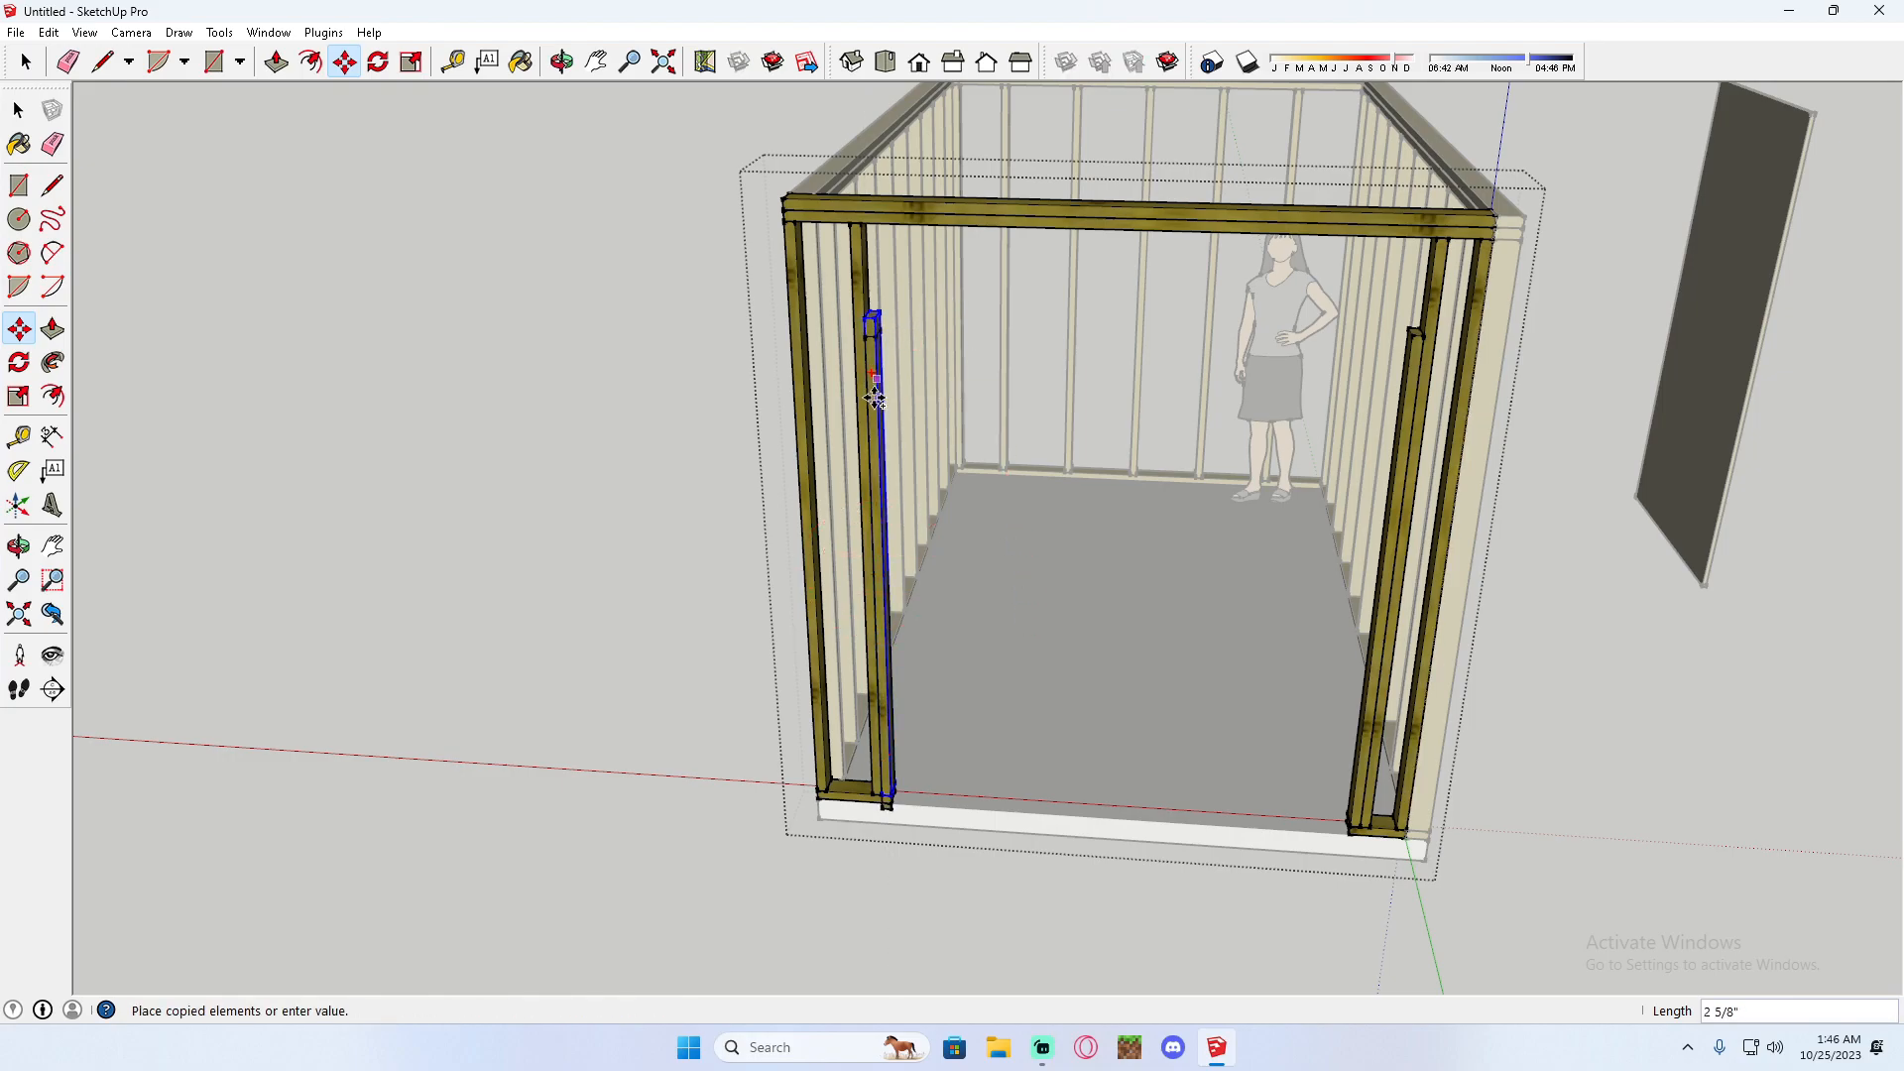
left_click(977, 381)
key("q")
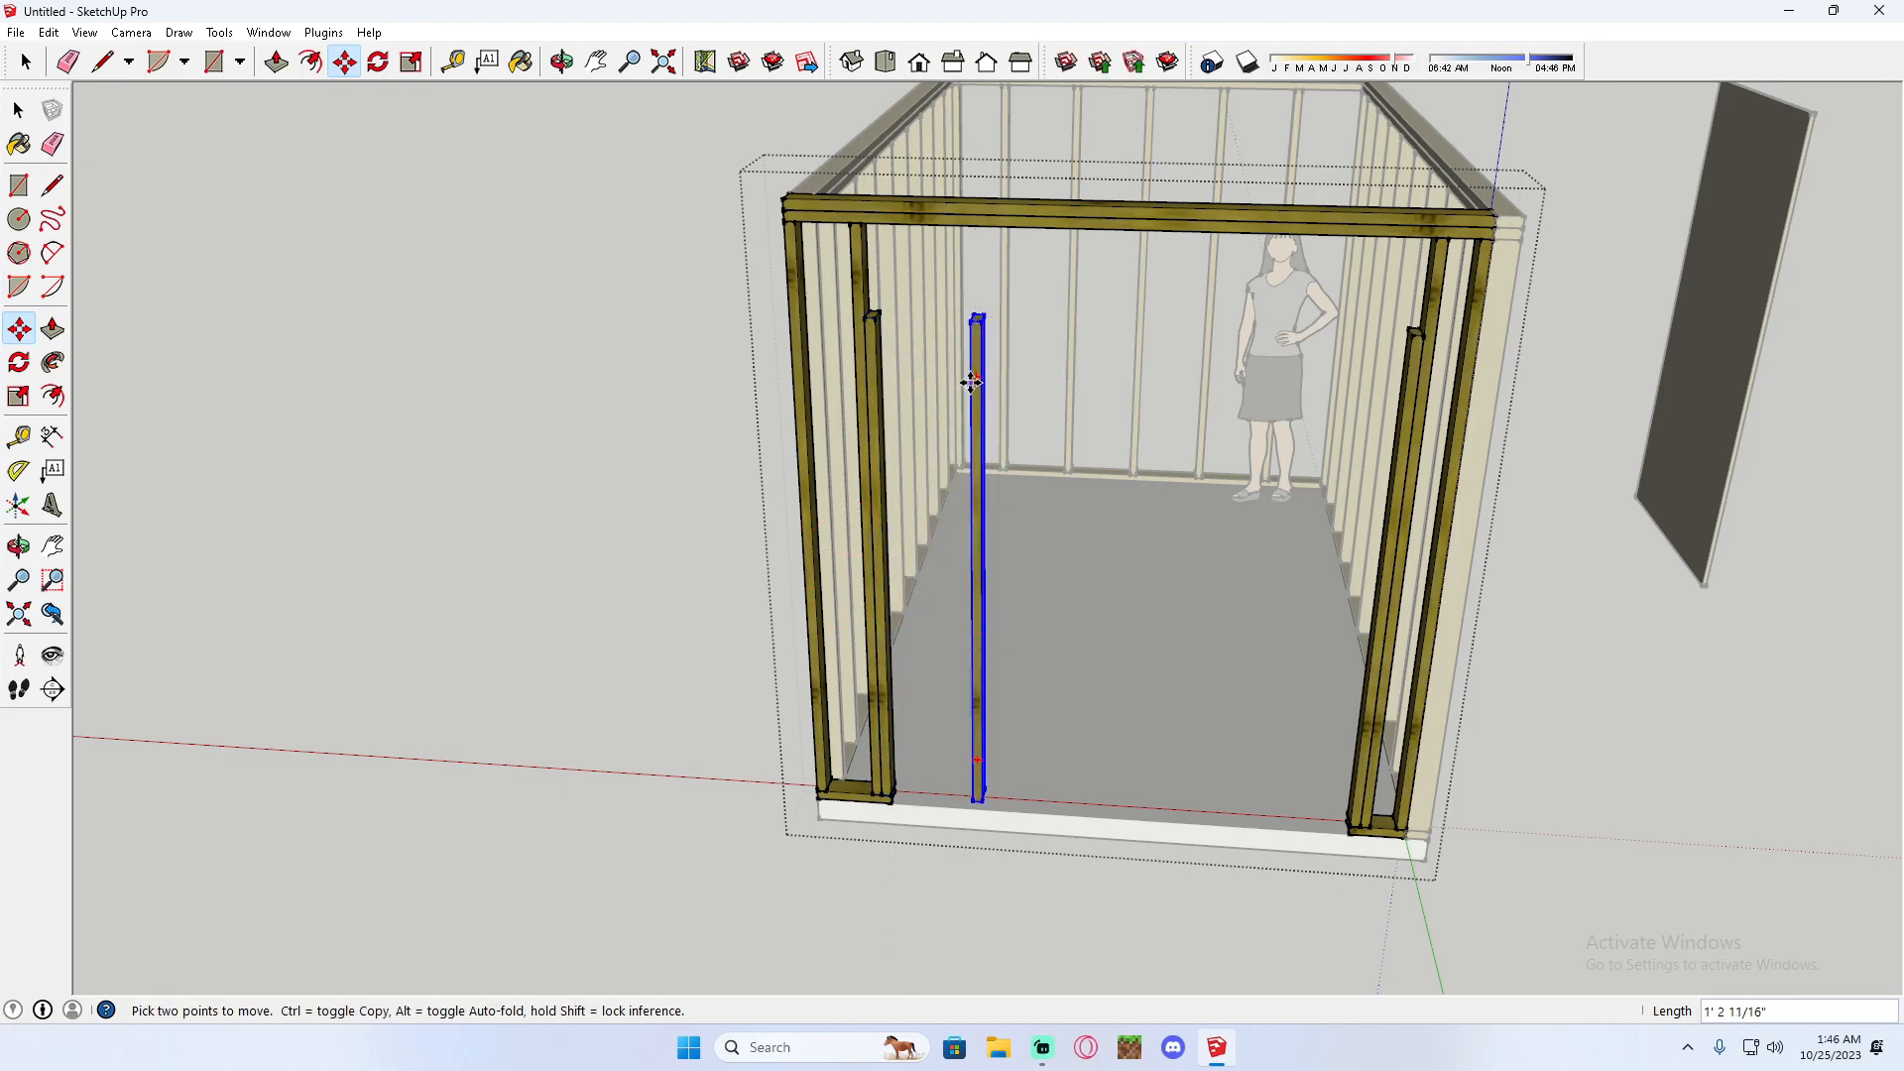
left_click(977, 377)
left_click(739, 569)
Move the horizontal board by its end corner onto the top of the shortened door stud and make it unique.
key("m")
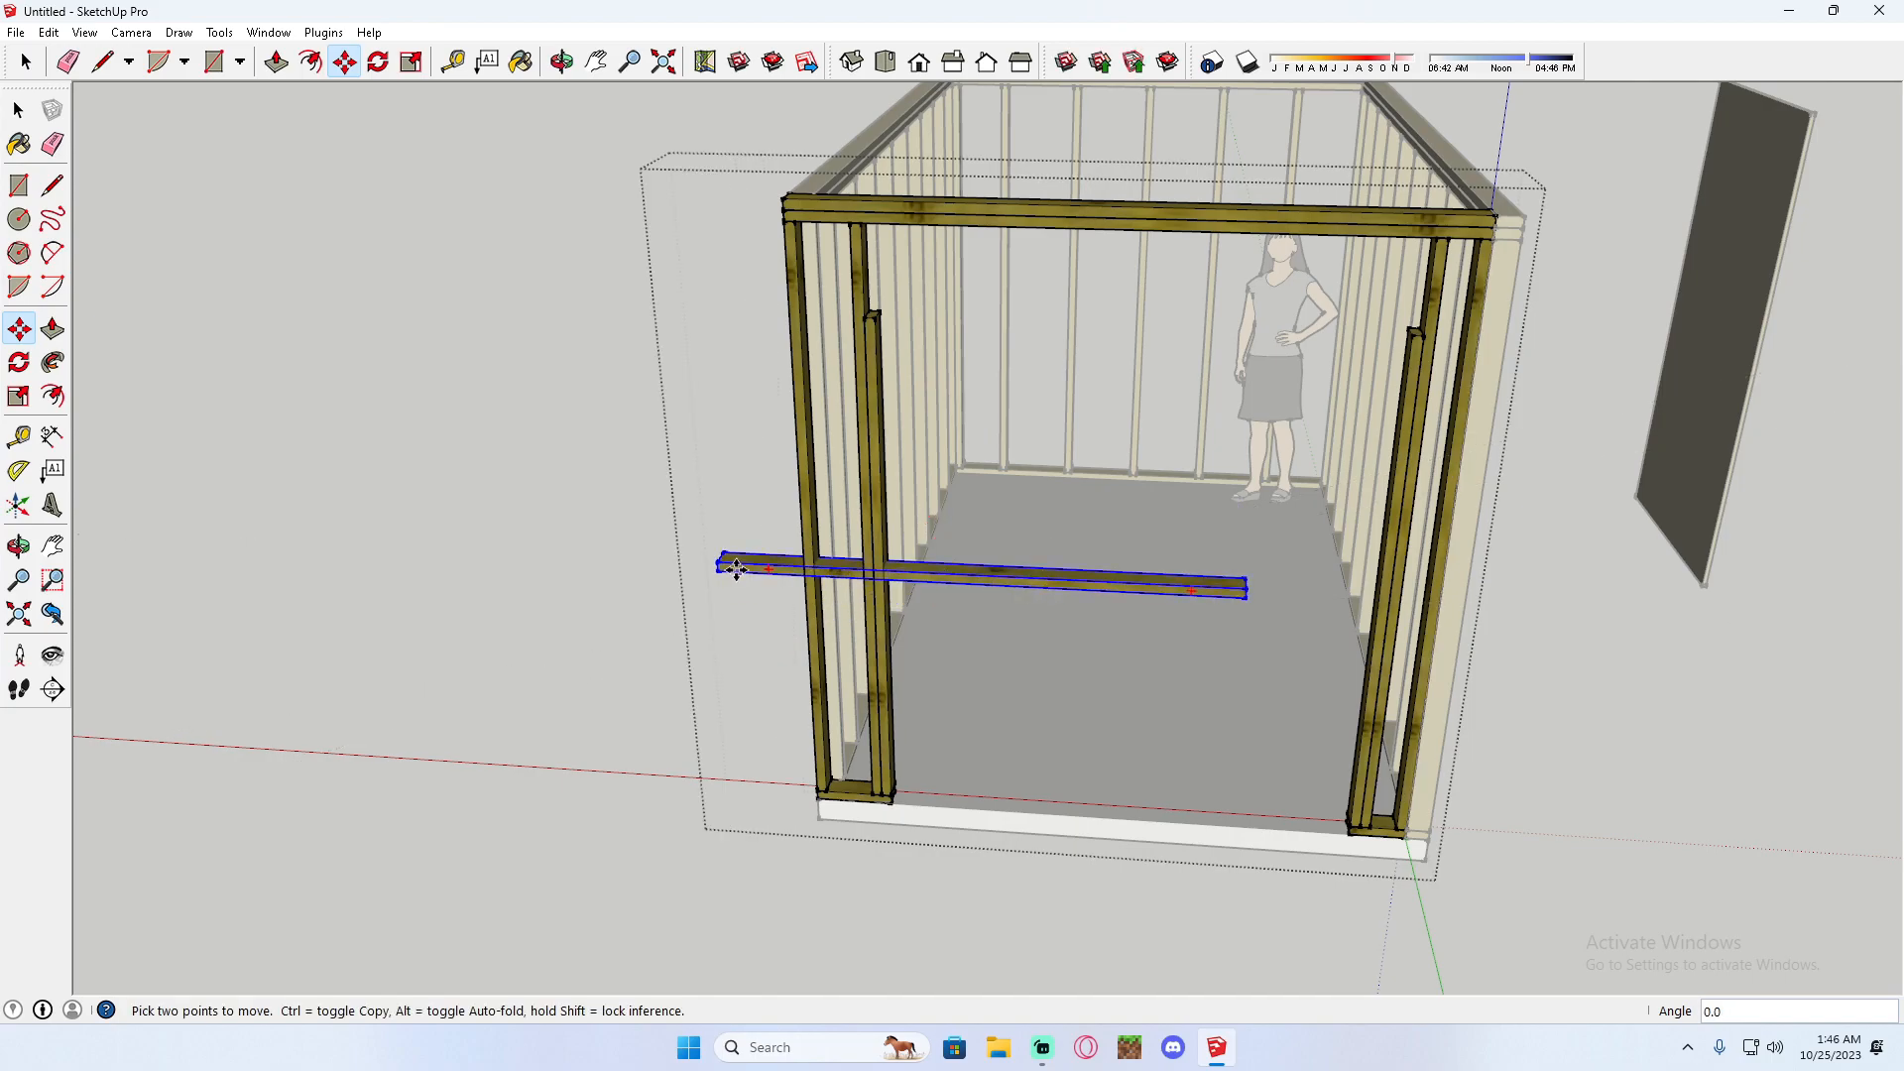
left_click(719, 569)
left_click(866, 310)
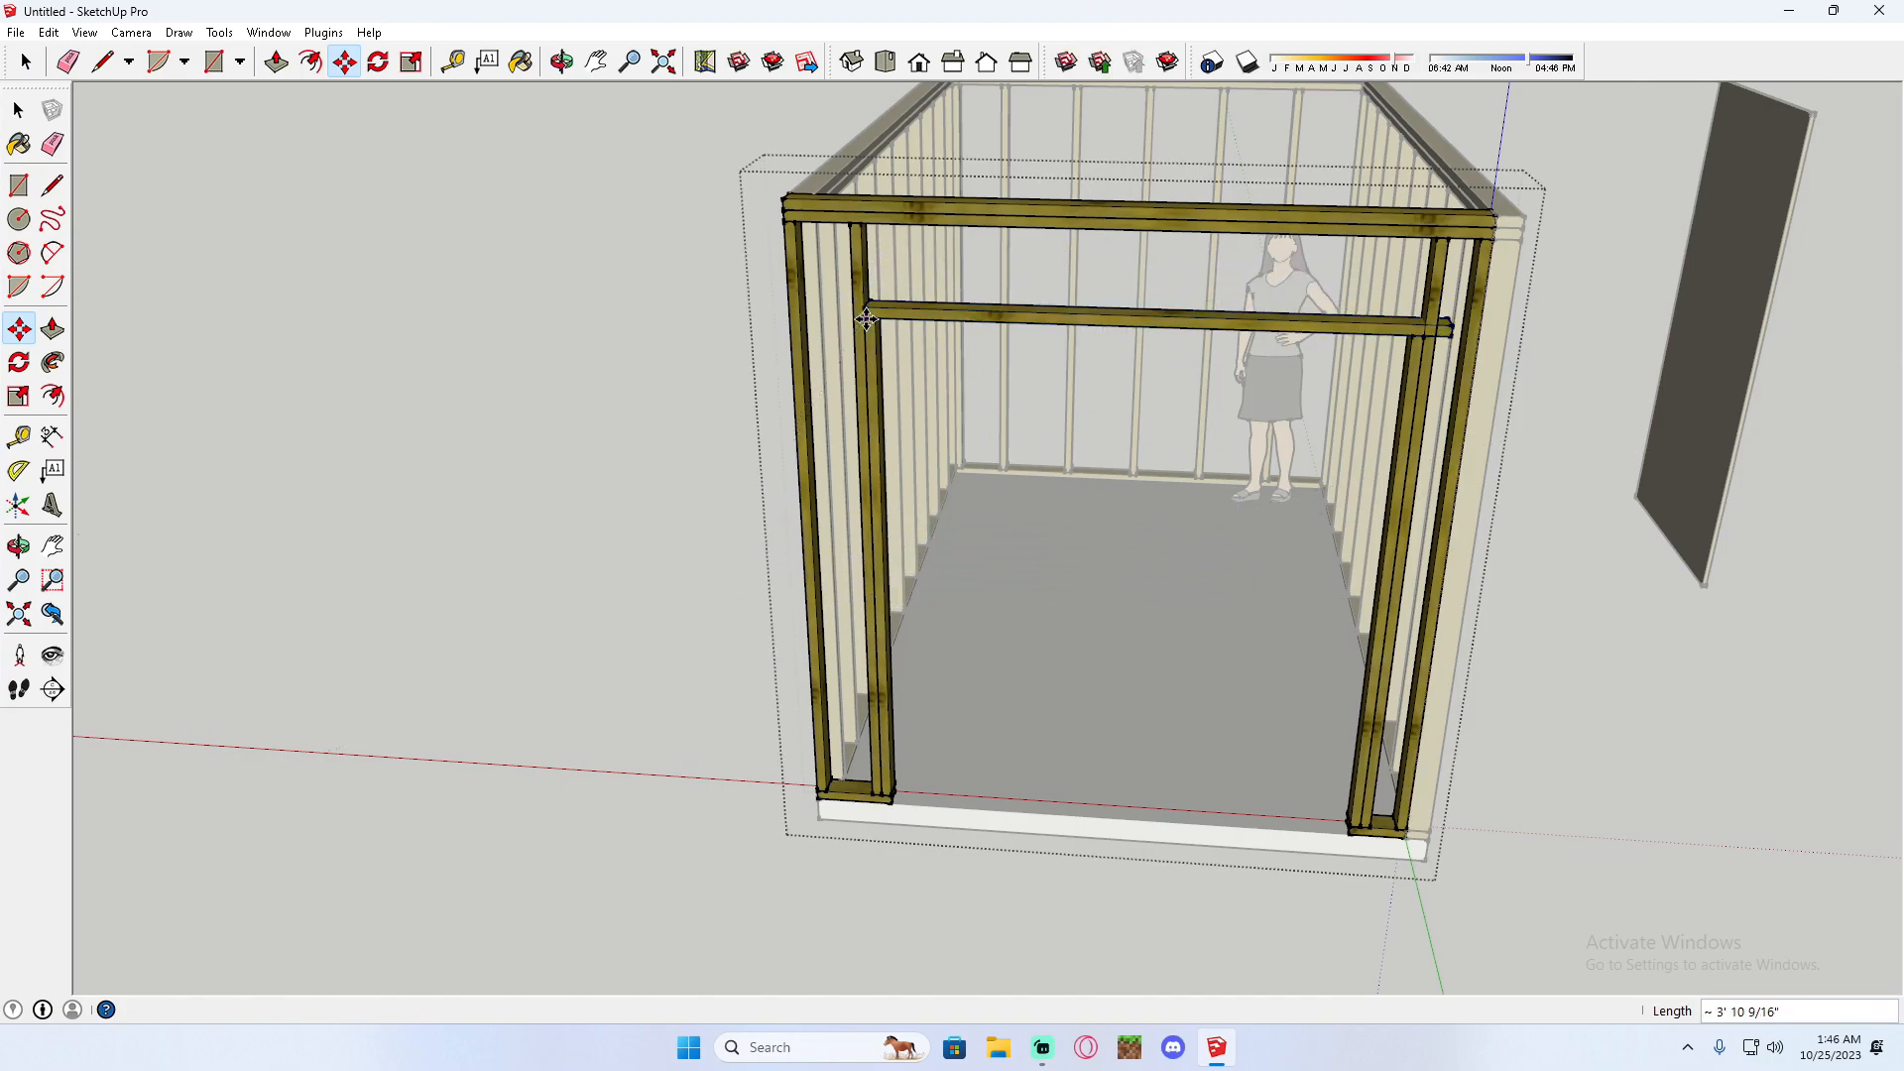
right_click(918, 312)
left_click(988, 439)
Edit the header board and push its overhanging end back 3 1/2" to the full-height door stud.
right_click(986, 310)
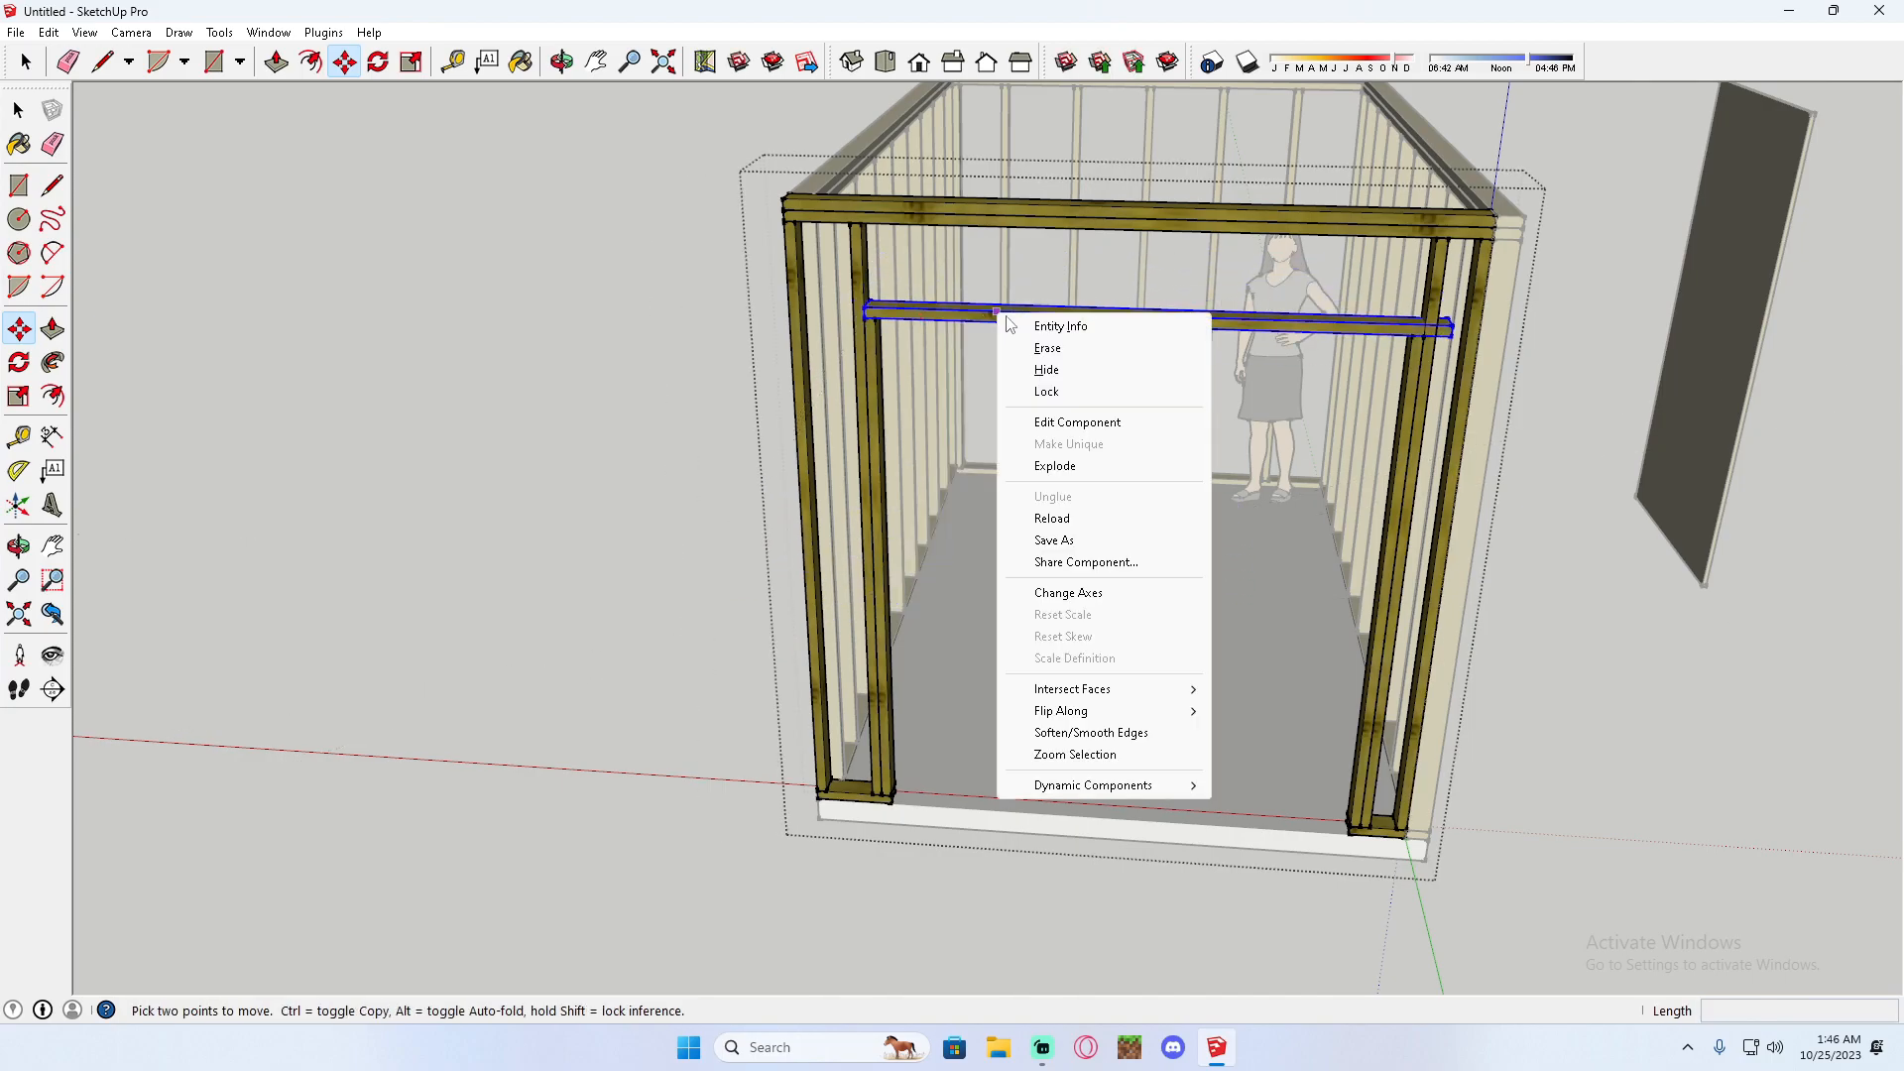
left_click(1051, 418)
left_click(53, 329)
middle_click_drag(187, 345, 1088, 380)
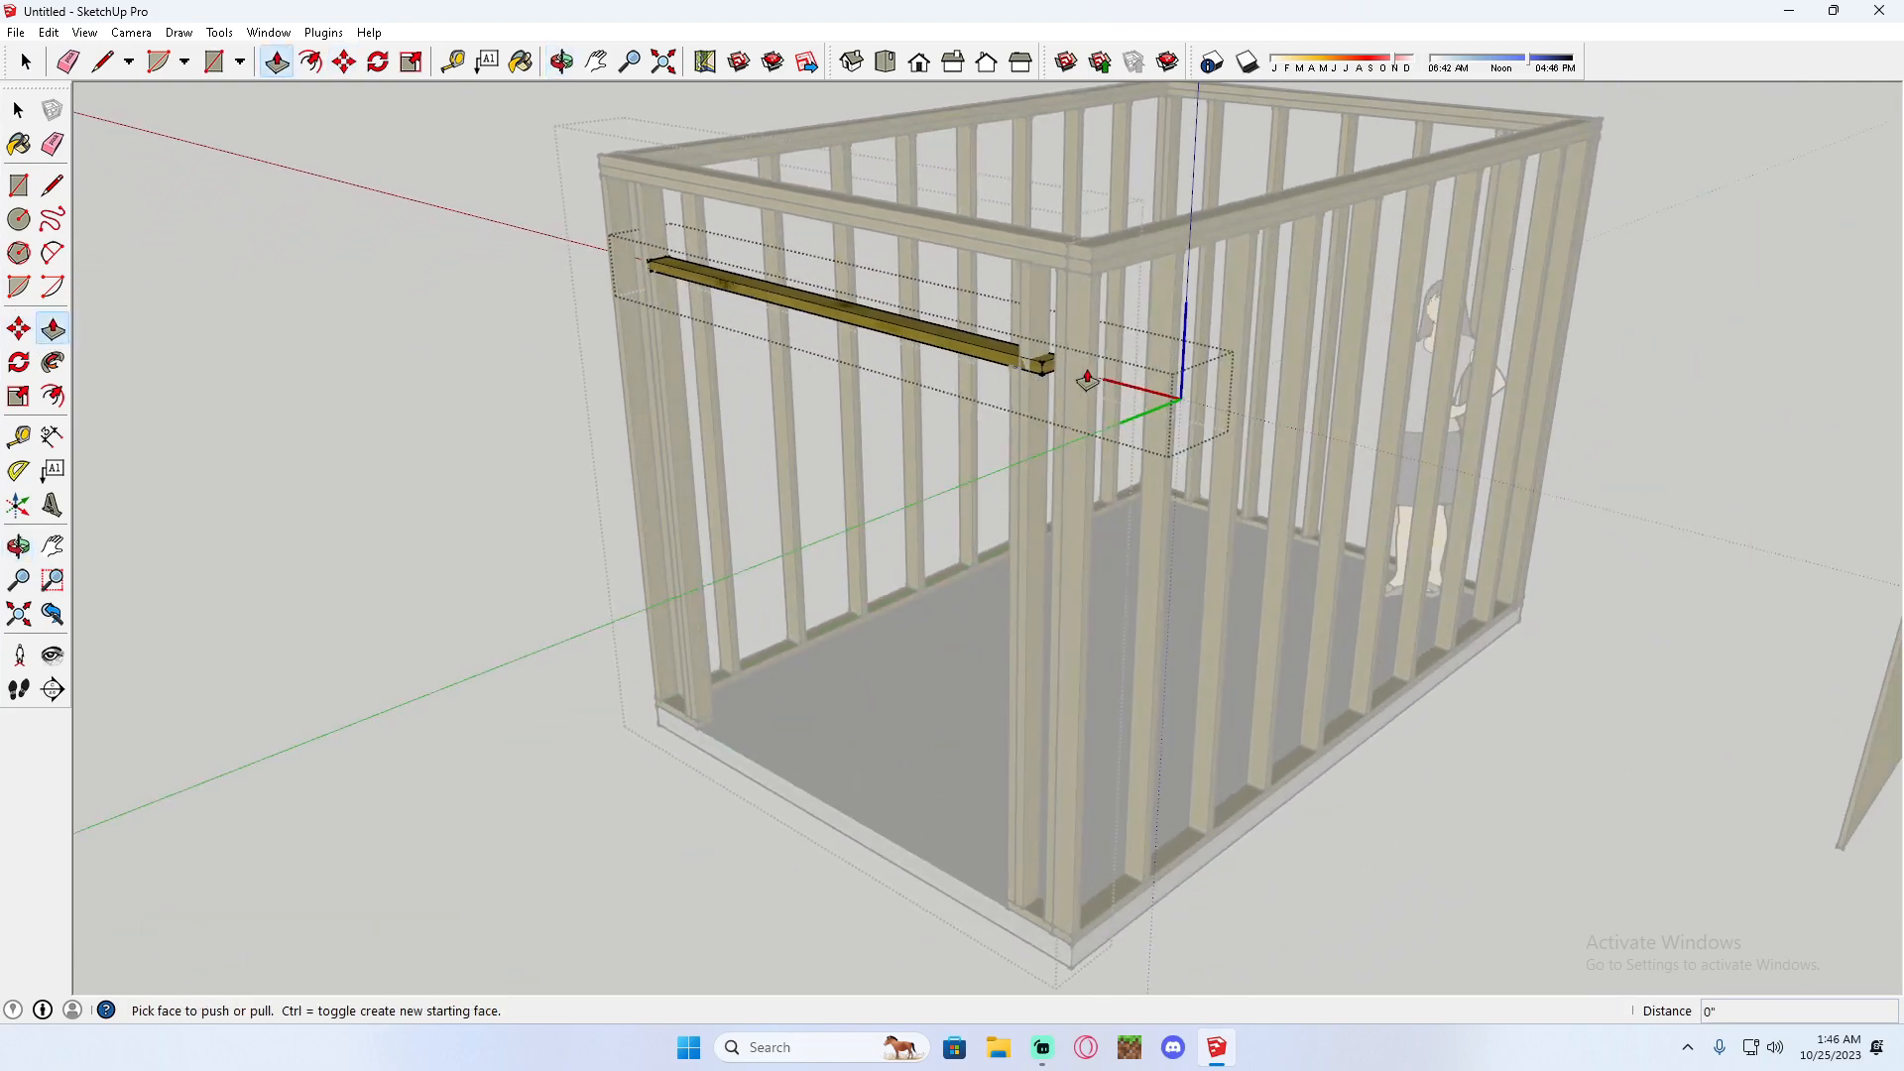
left_click(1048, 375)
scroll(1020, 375, "up", 3)
left_click(1021, 385)
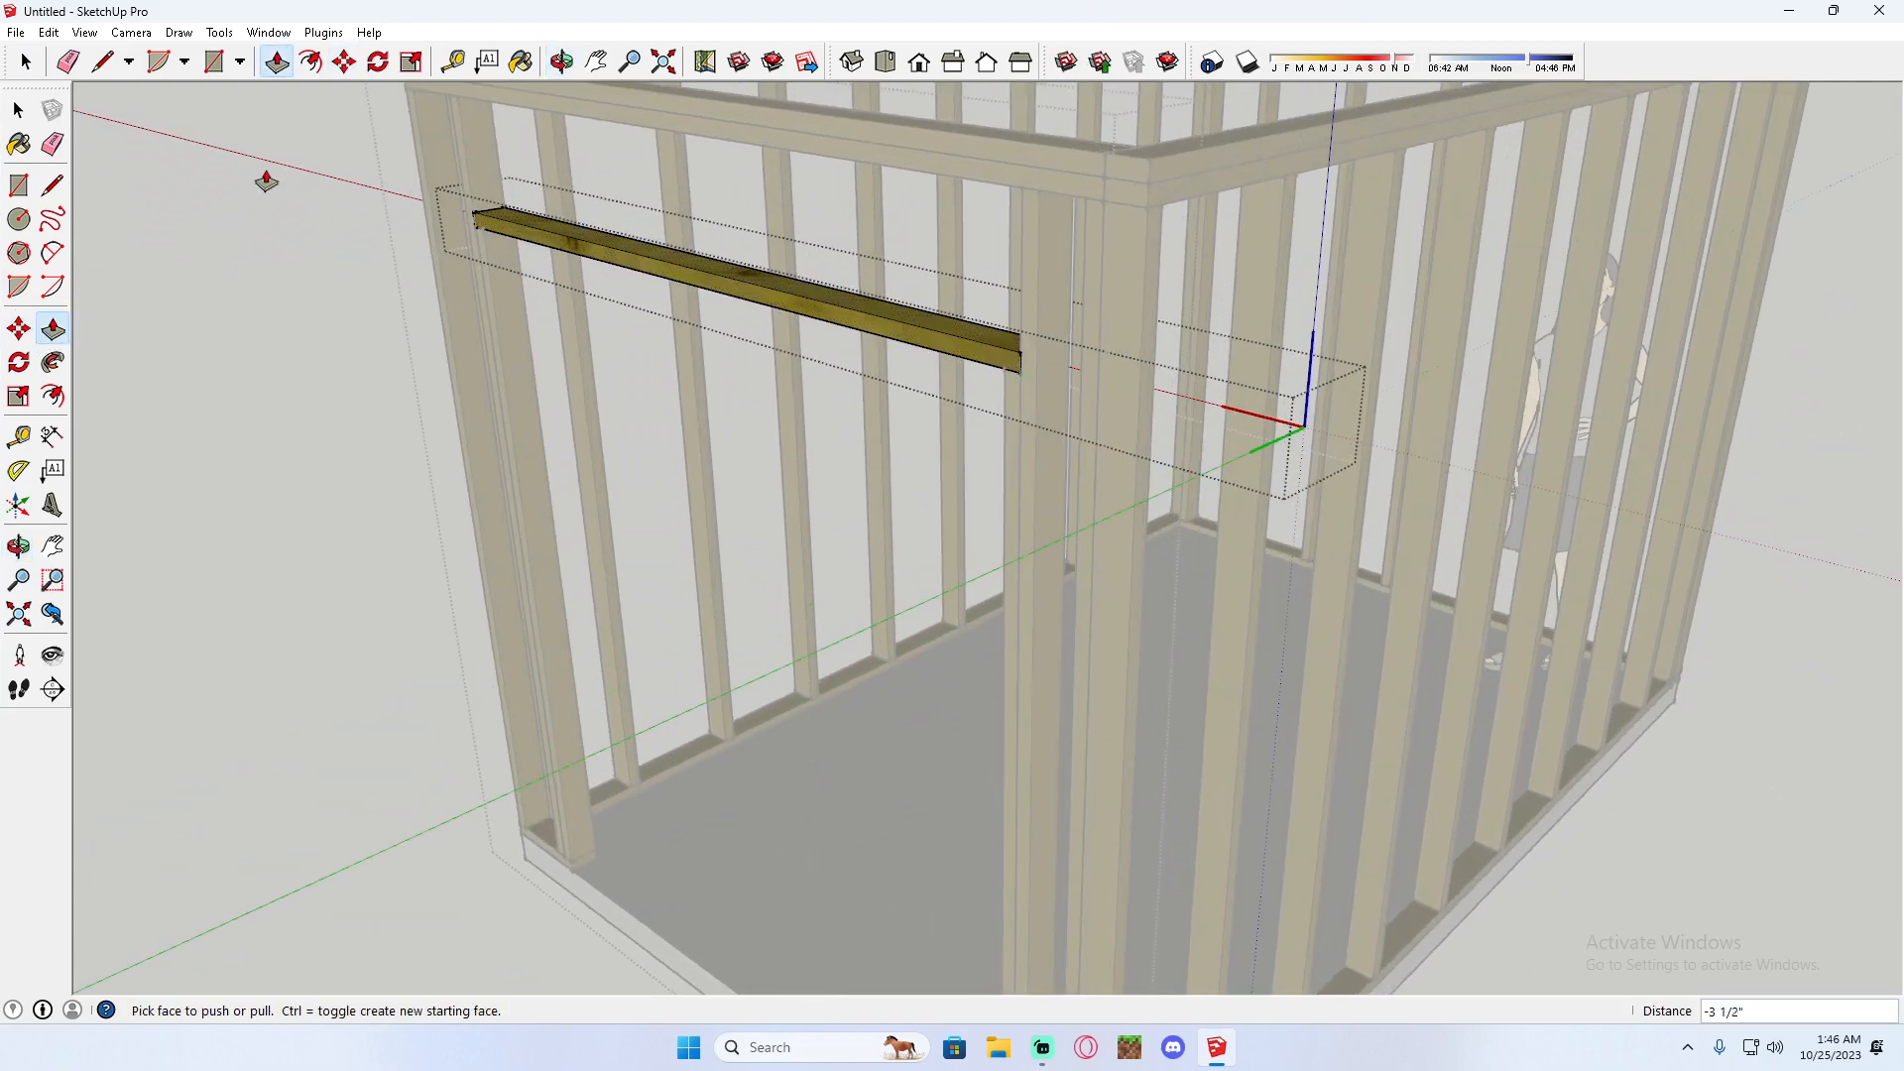
left_click(21, 112)
left_click(179, 246)
middle_click_drag(189, 250, 791, 293)
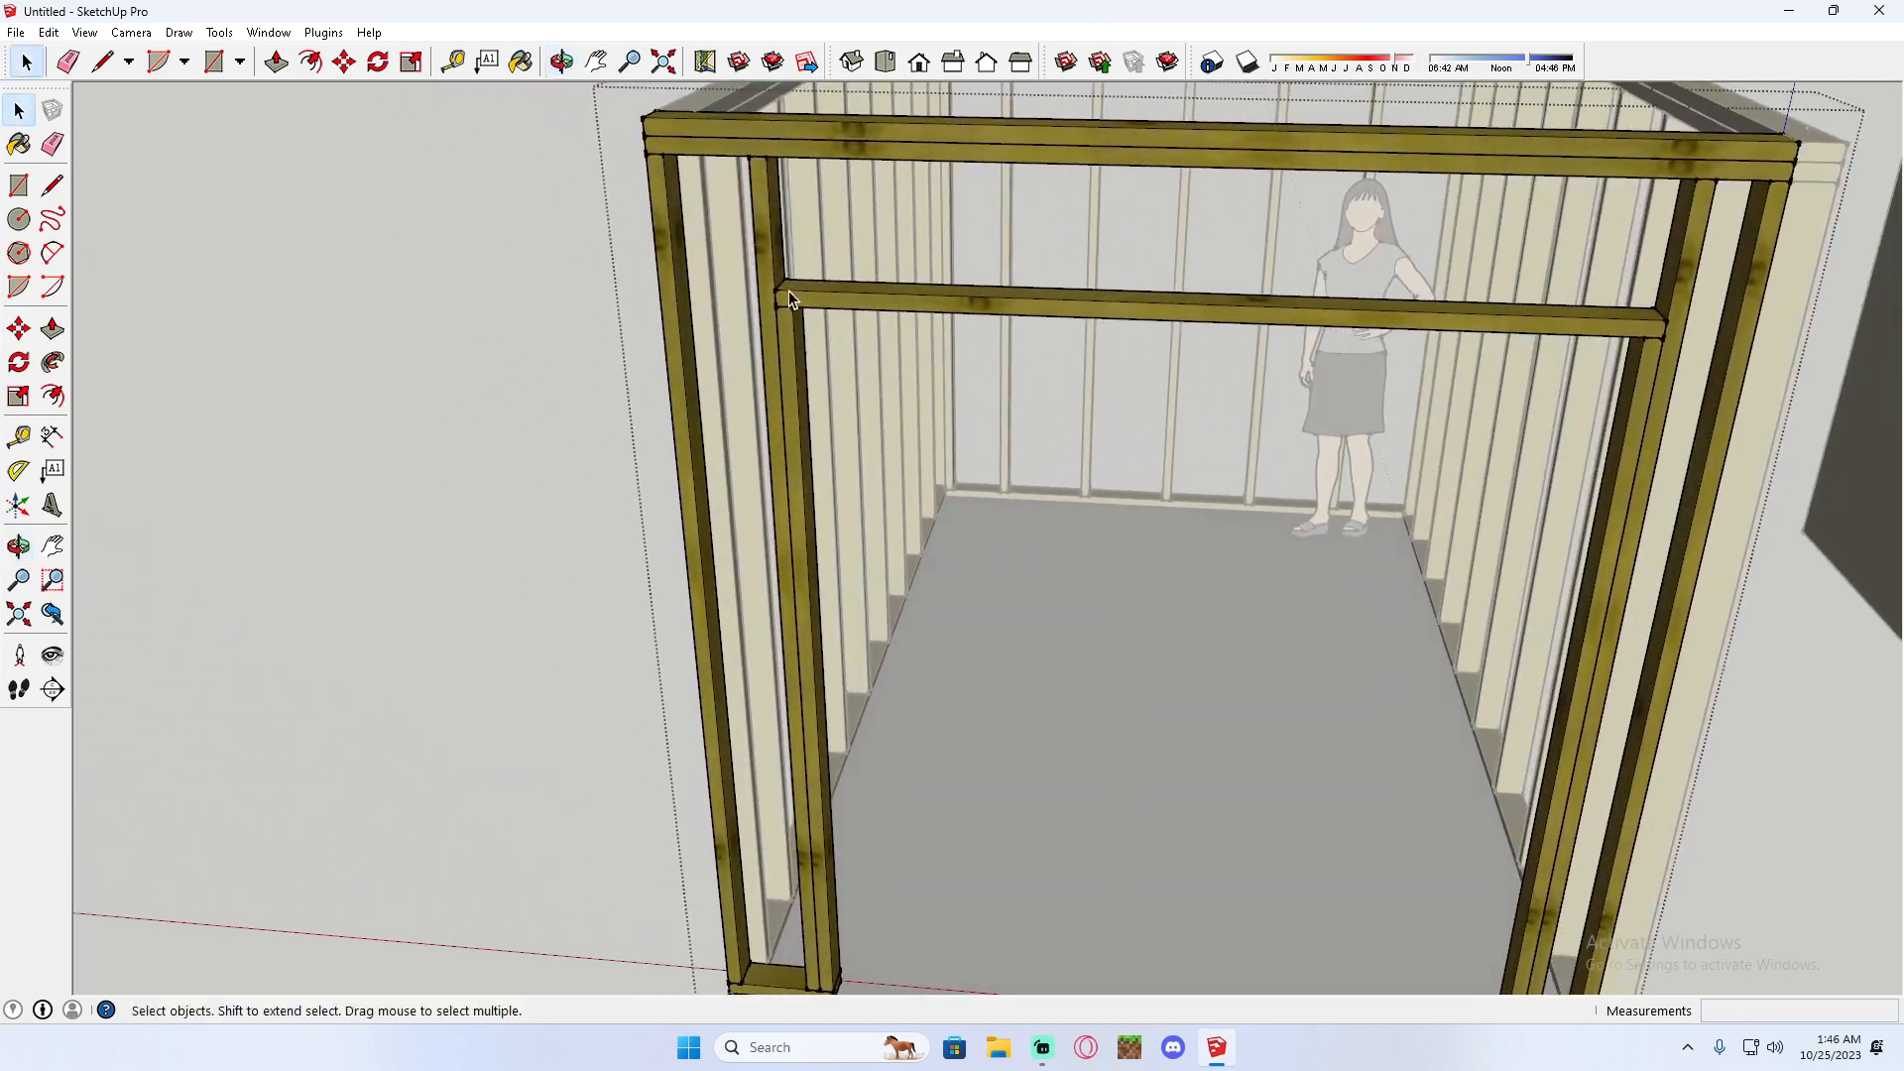
scroll(785, 293, "down", 2)
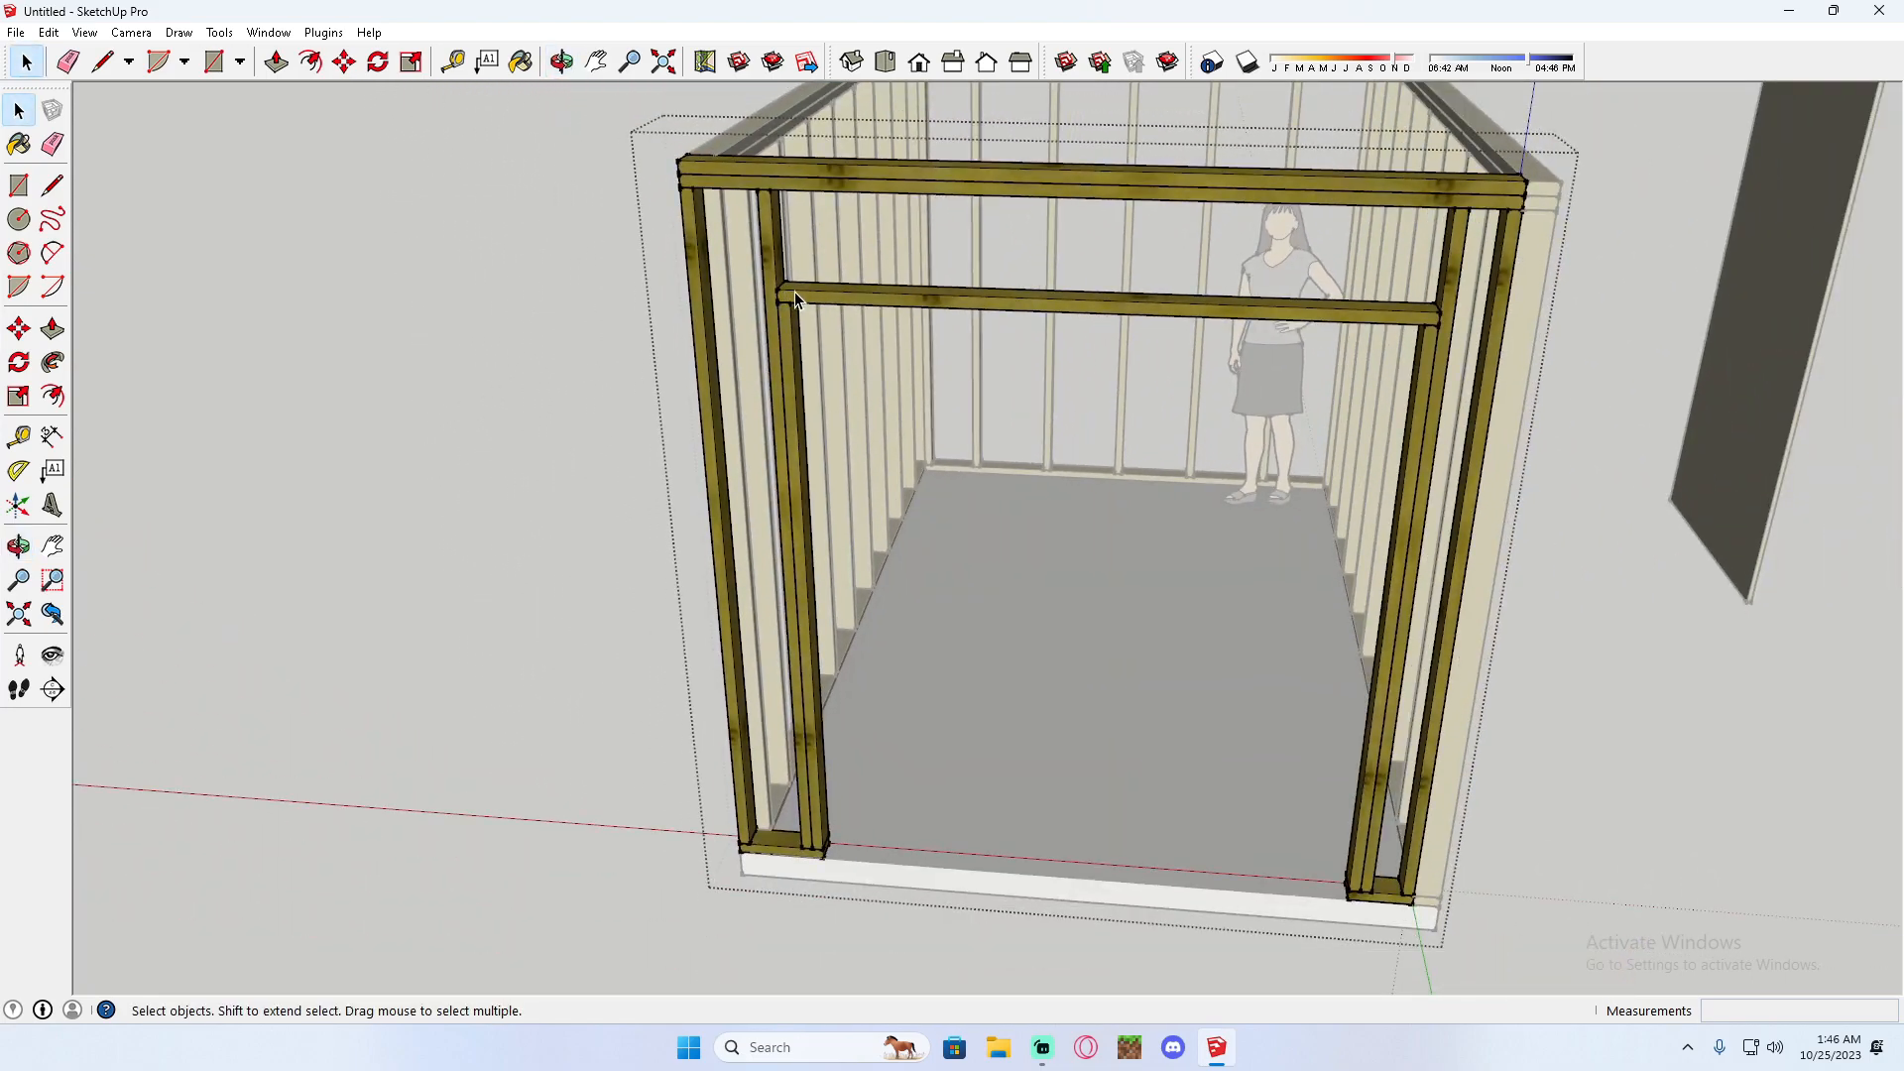
left_click(811, 291)
left_click(19, 328)
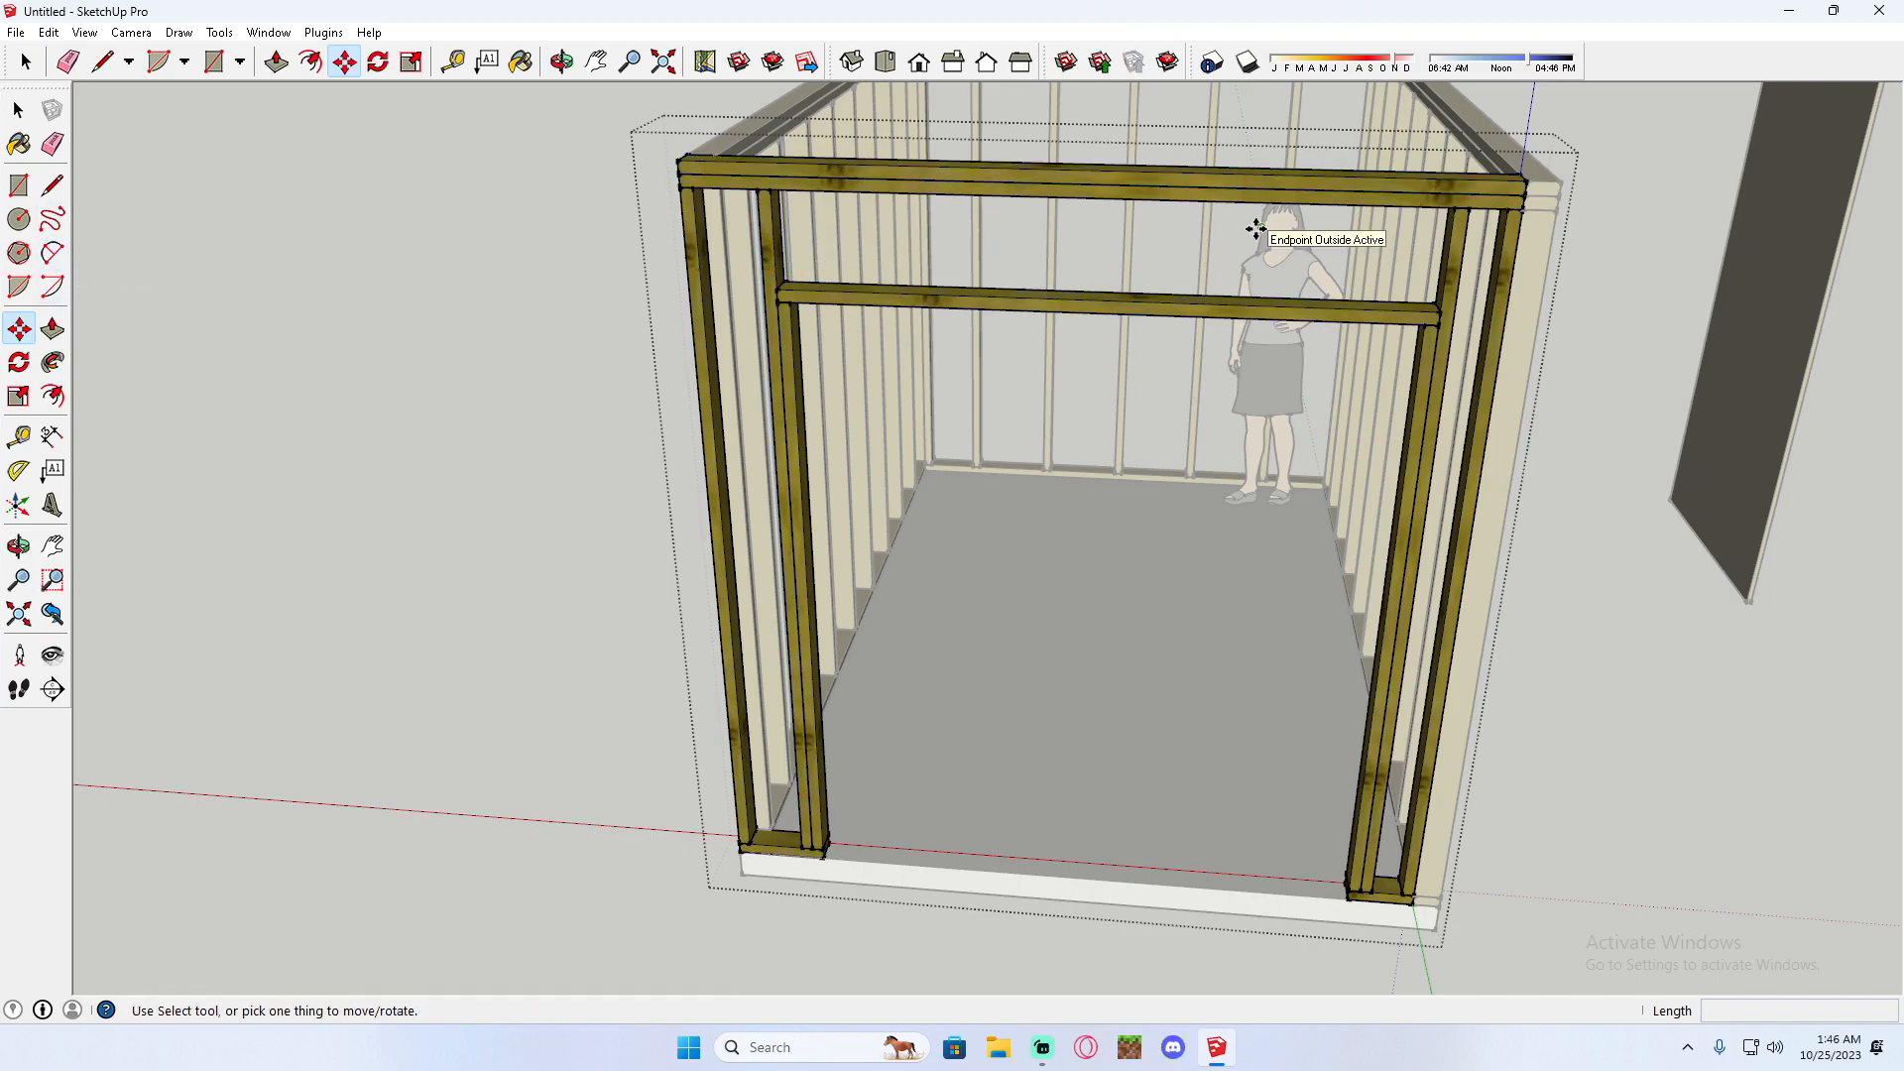
middle_click_drag(1339, 297, 756, 396)
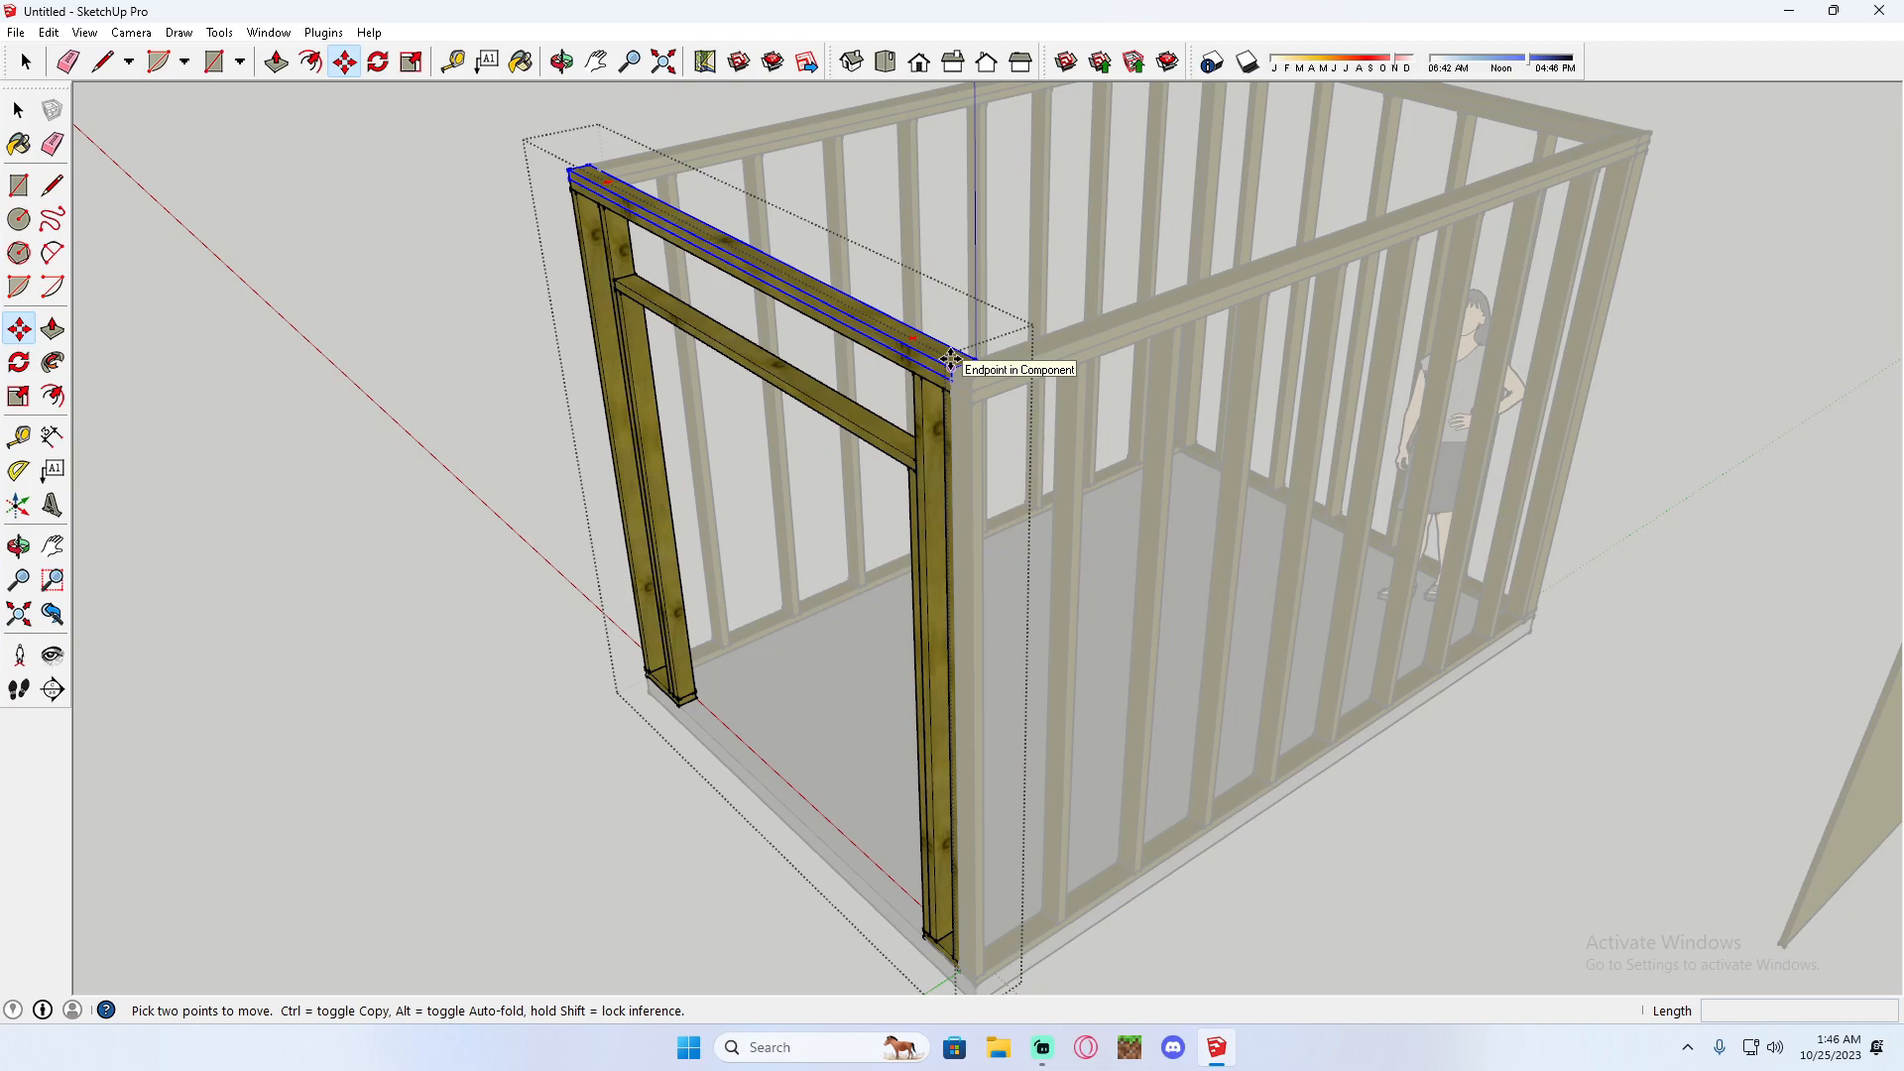
key("space")
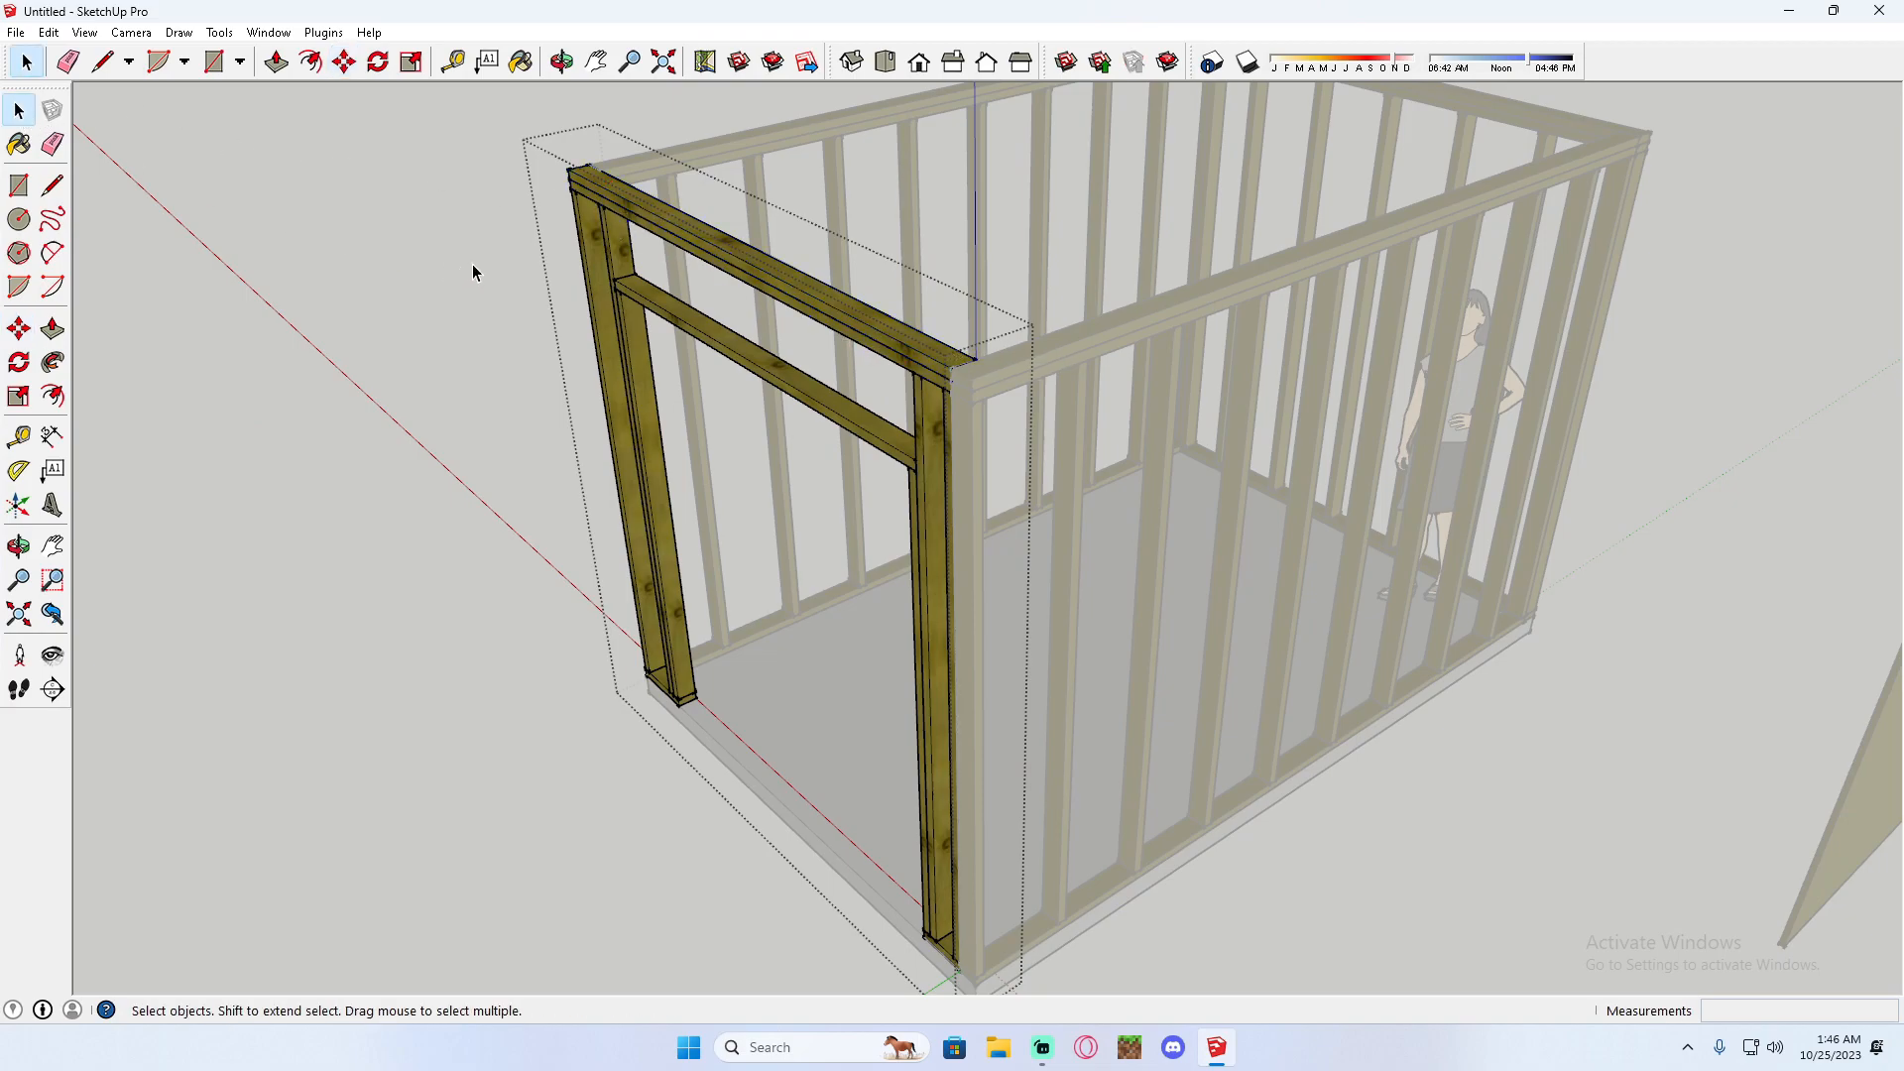
mouse_move(472, 264)
middle_mouse_down()
mouse_move(510, 247)
mouse_move(491, 278)
middle_mouse_up()
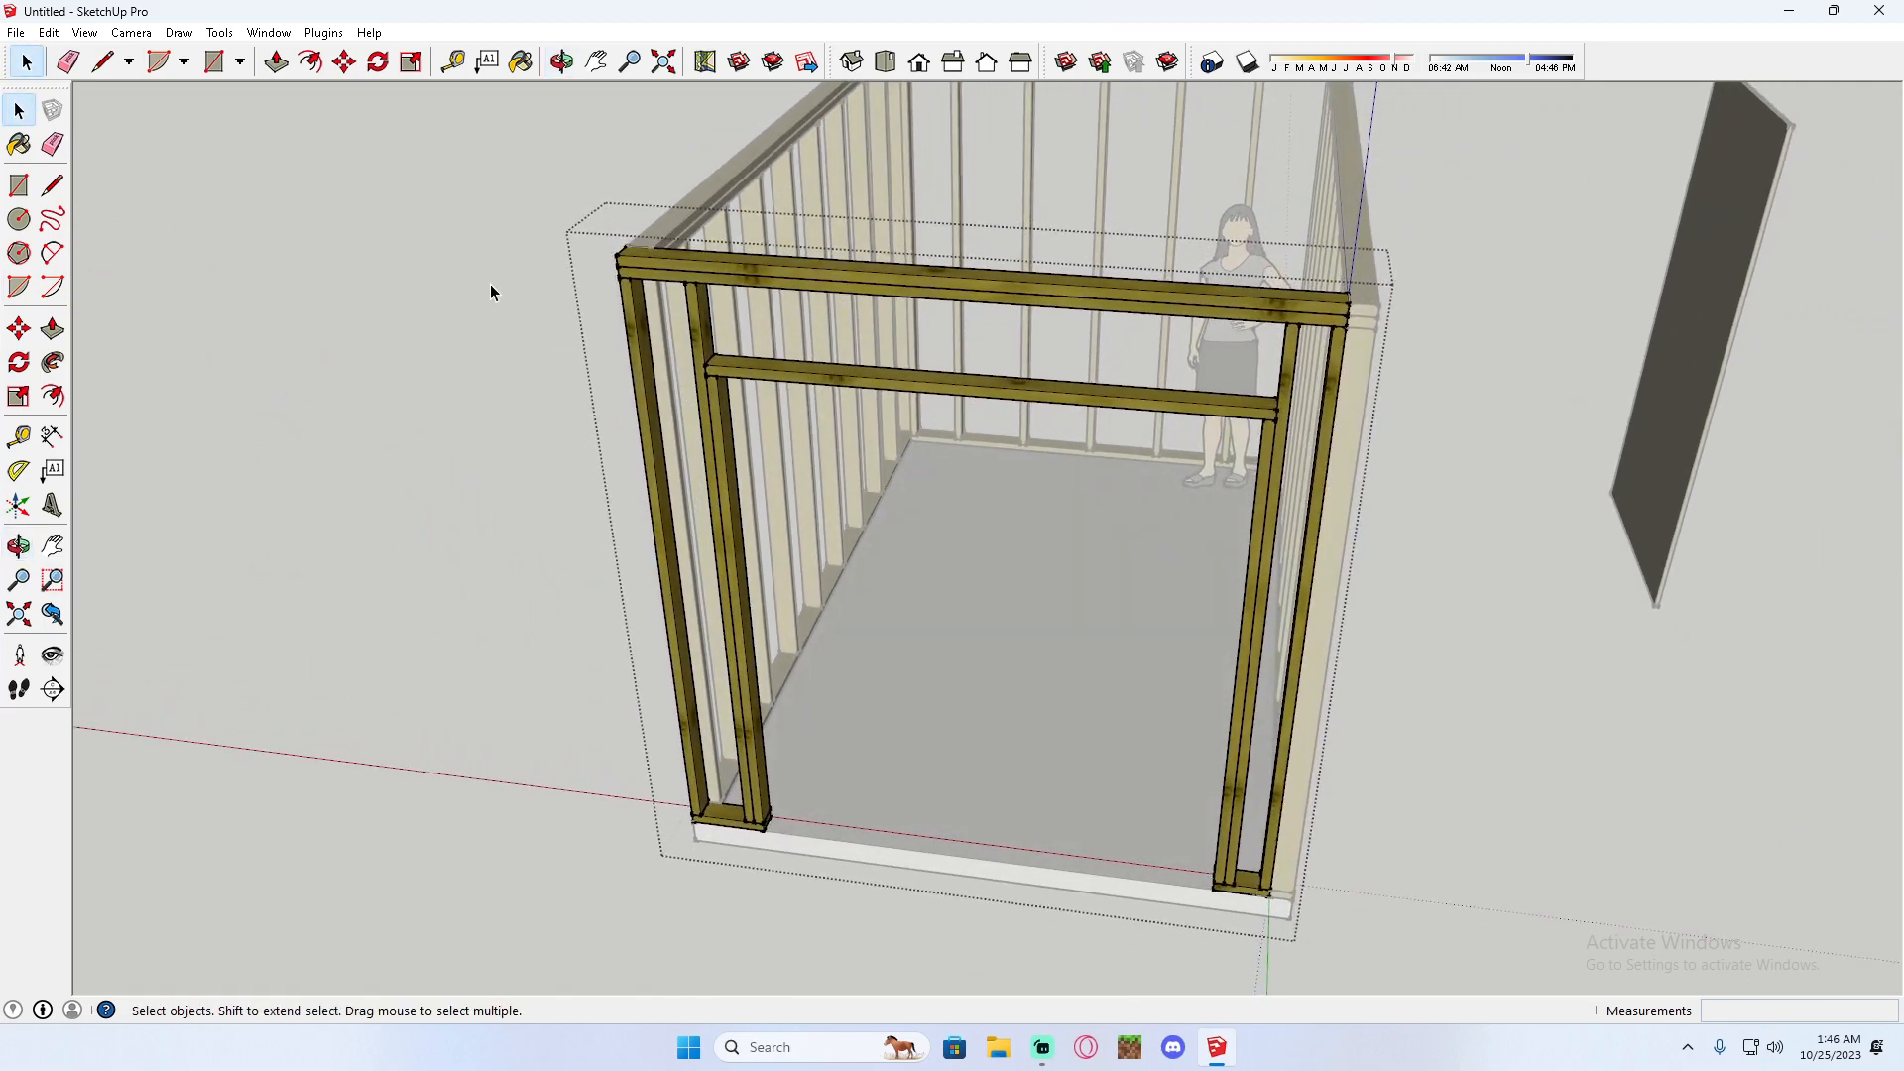
Copy the door wall's full-height corner stud 16" toward the opening and make the copy unique.
left_click(18, 328)
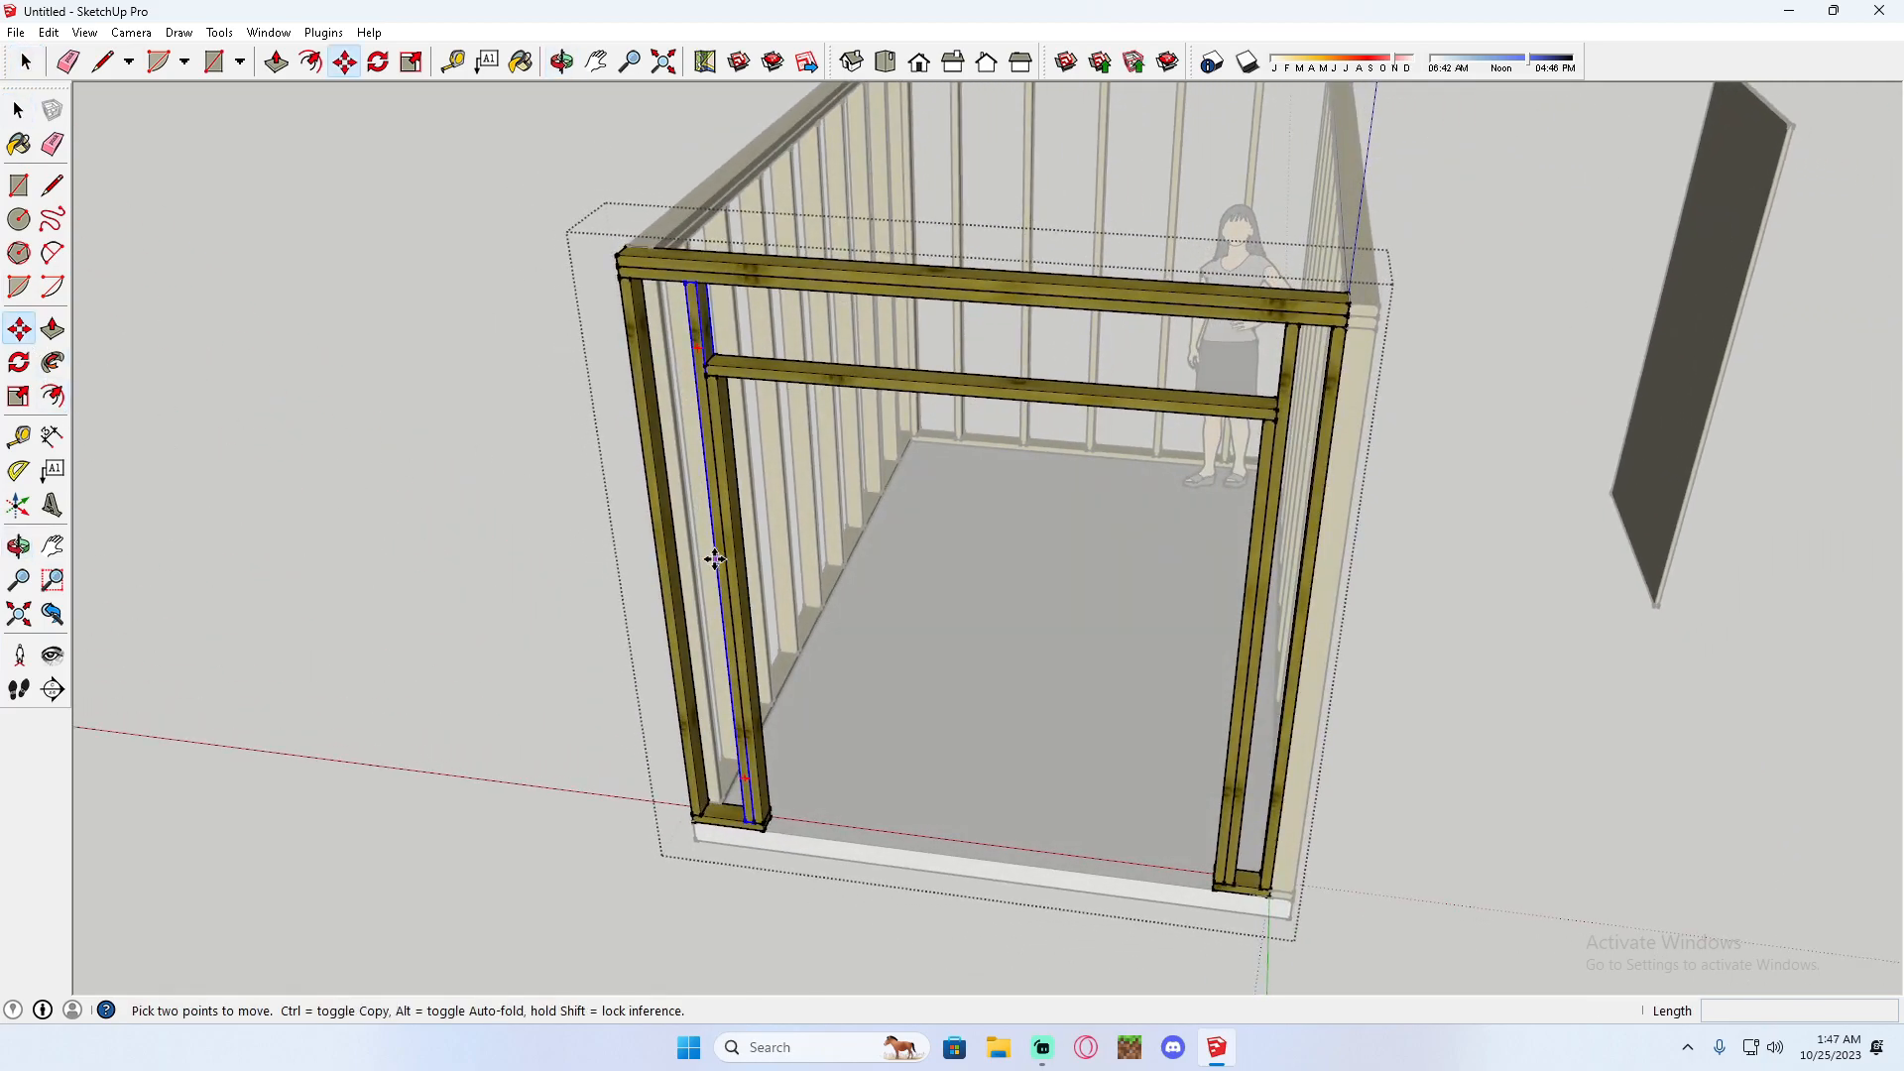
left_click(670, 551)
key("ctrl")
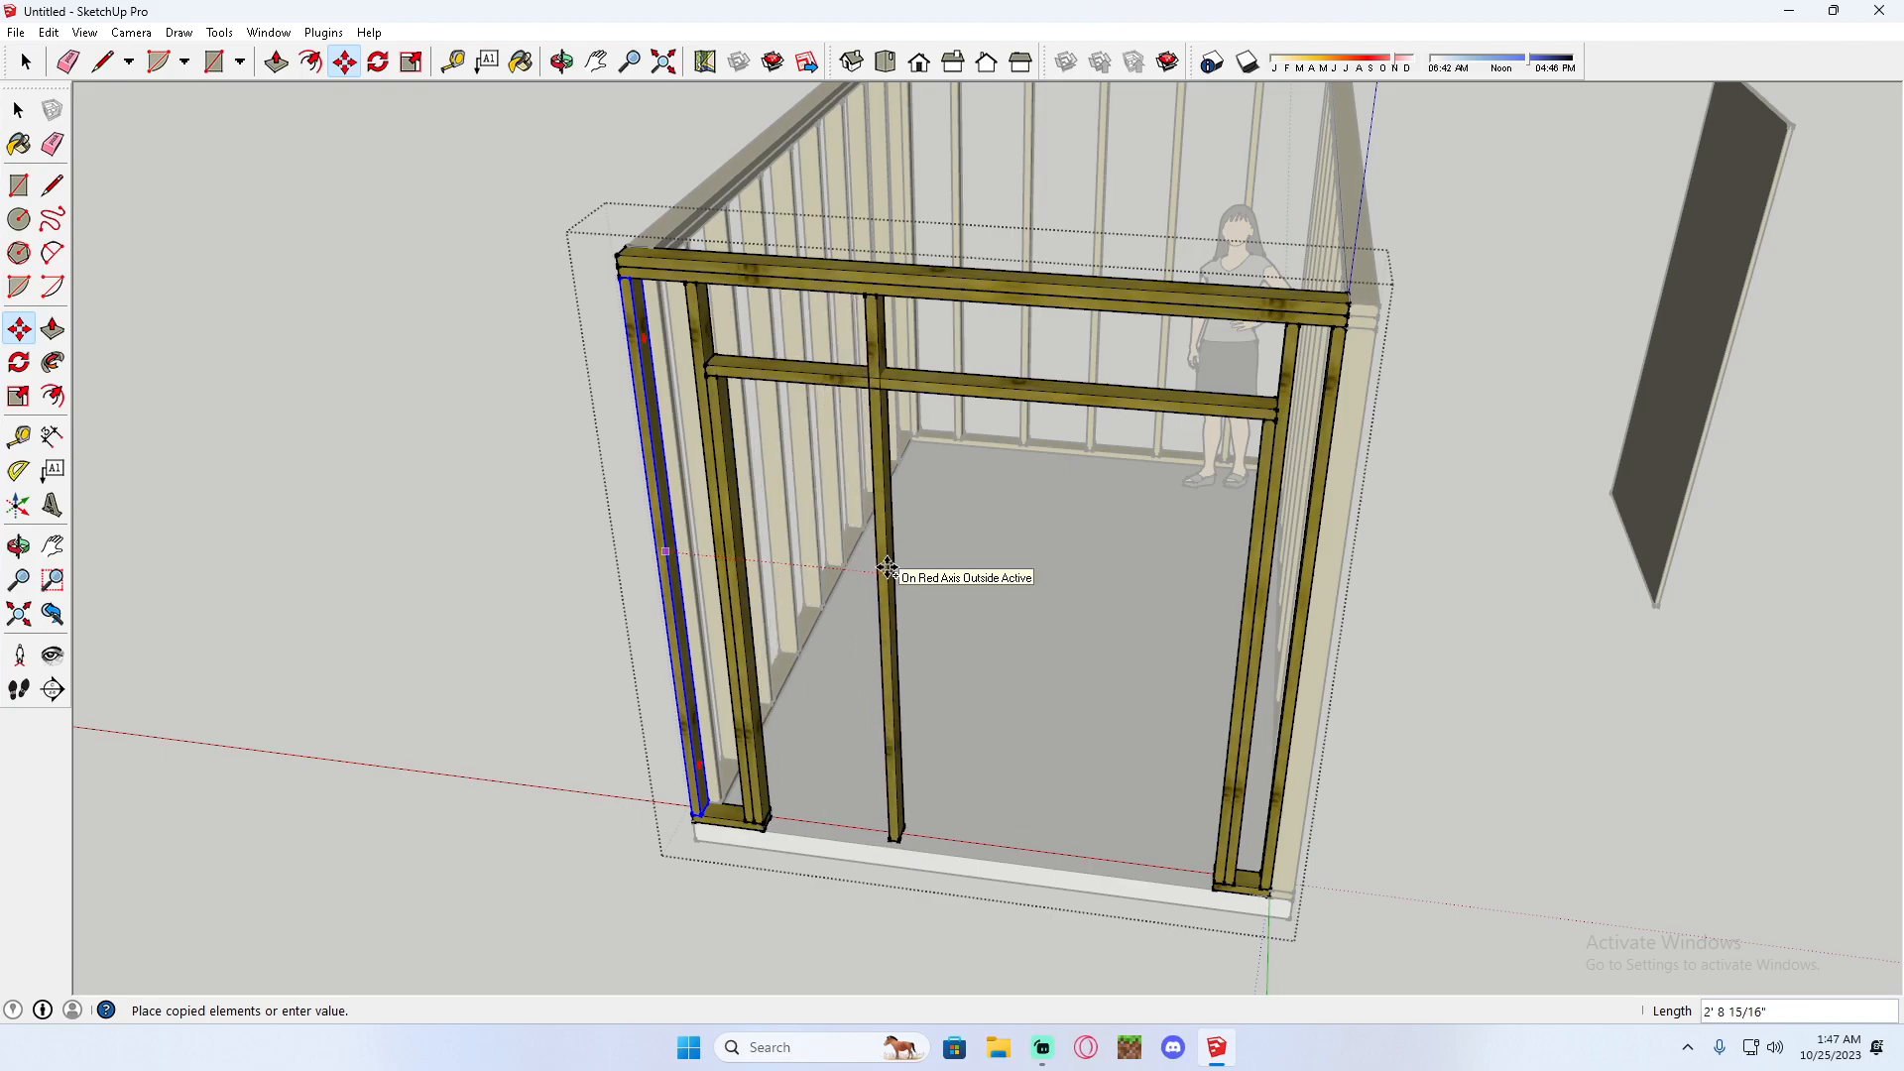
key("Return")
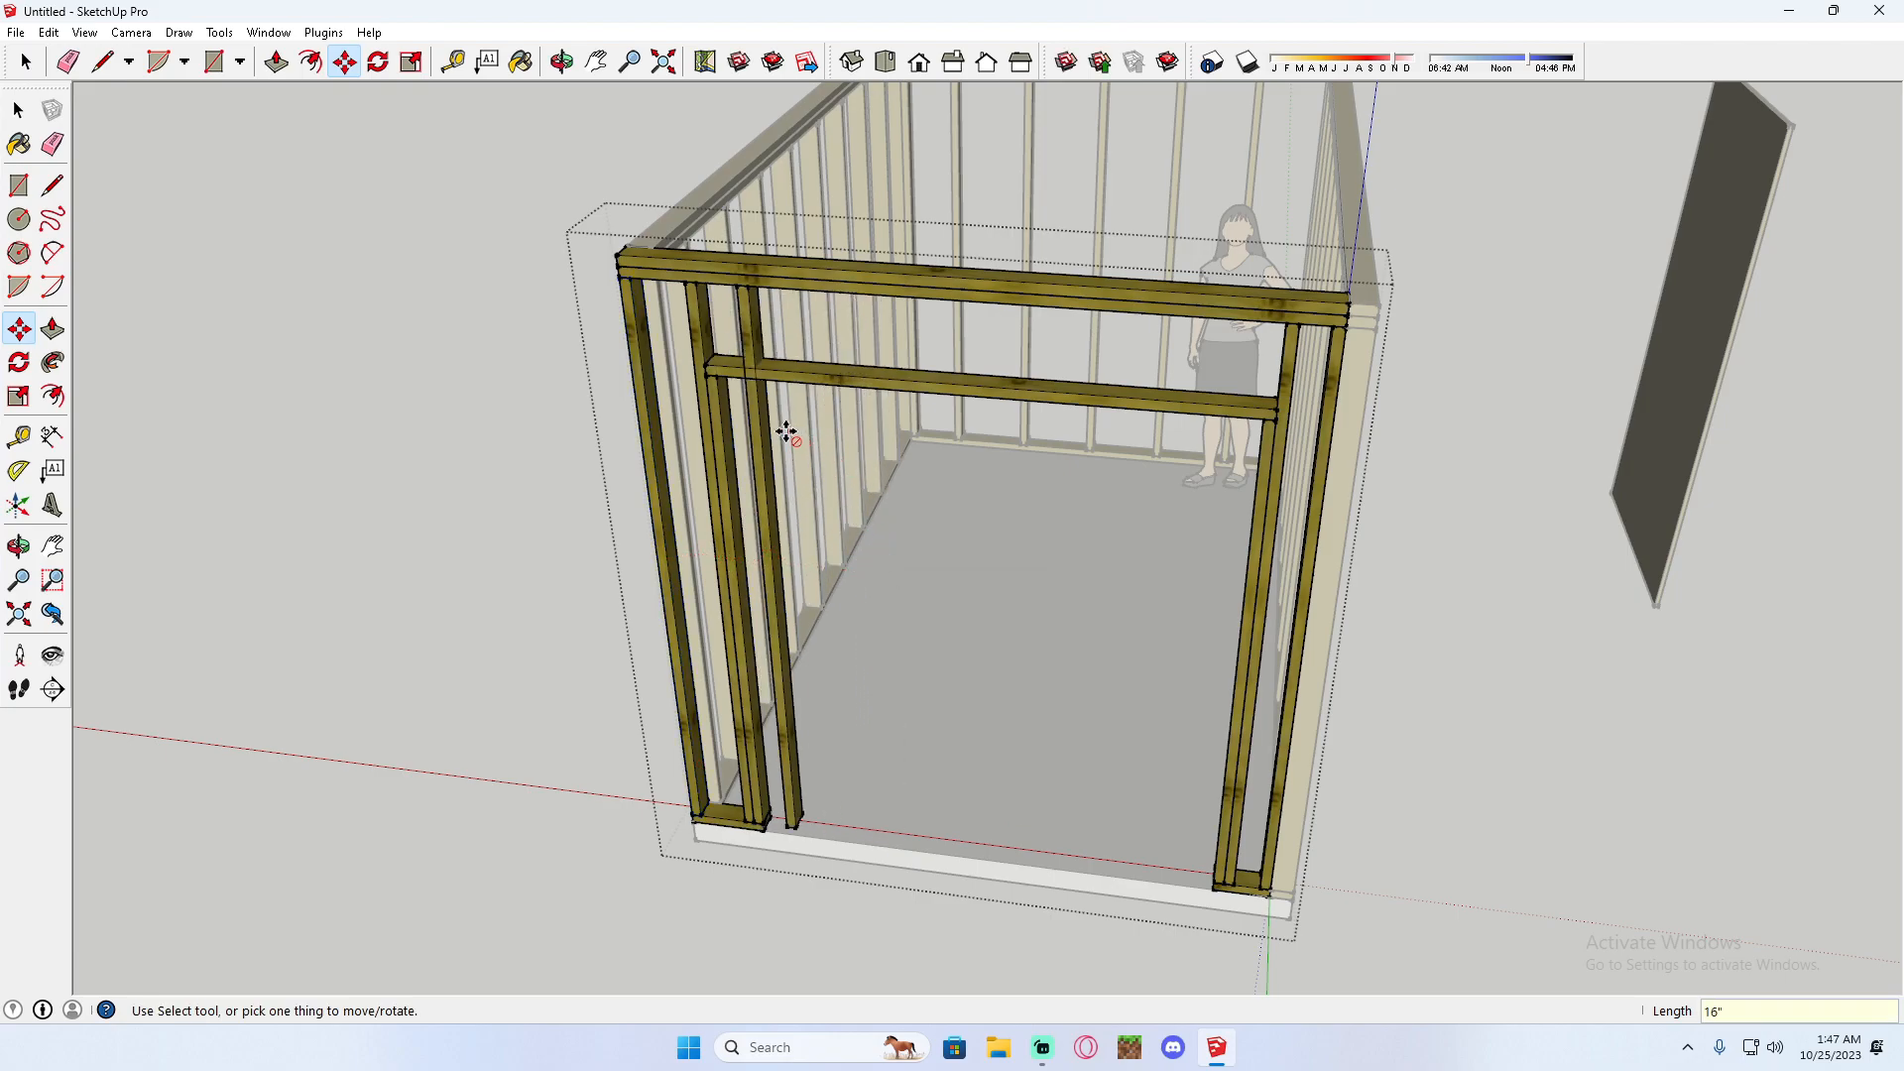
right_click(751, 417)
left_click(843, 551)
Split the unique stud with a line at the header and push away its lower part to leave a cripple above.
right_click(755, 483)
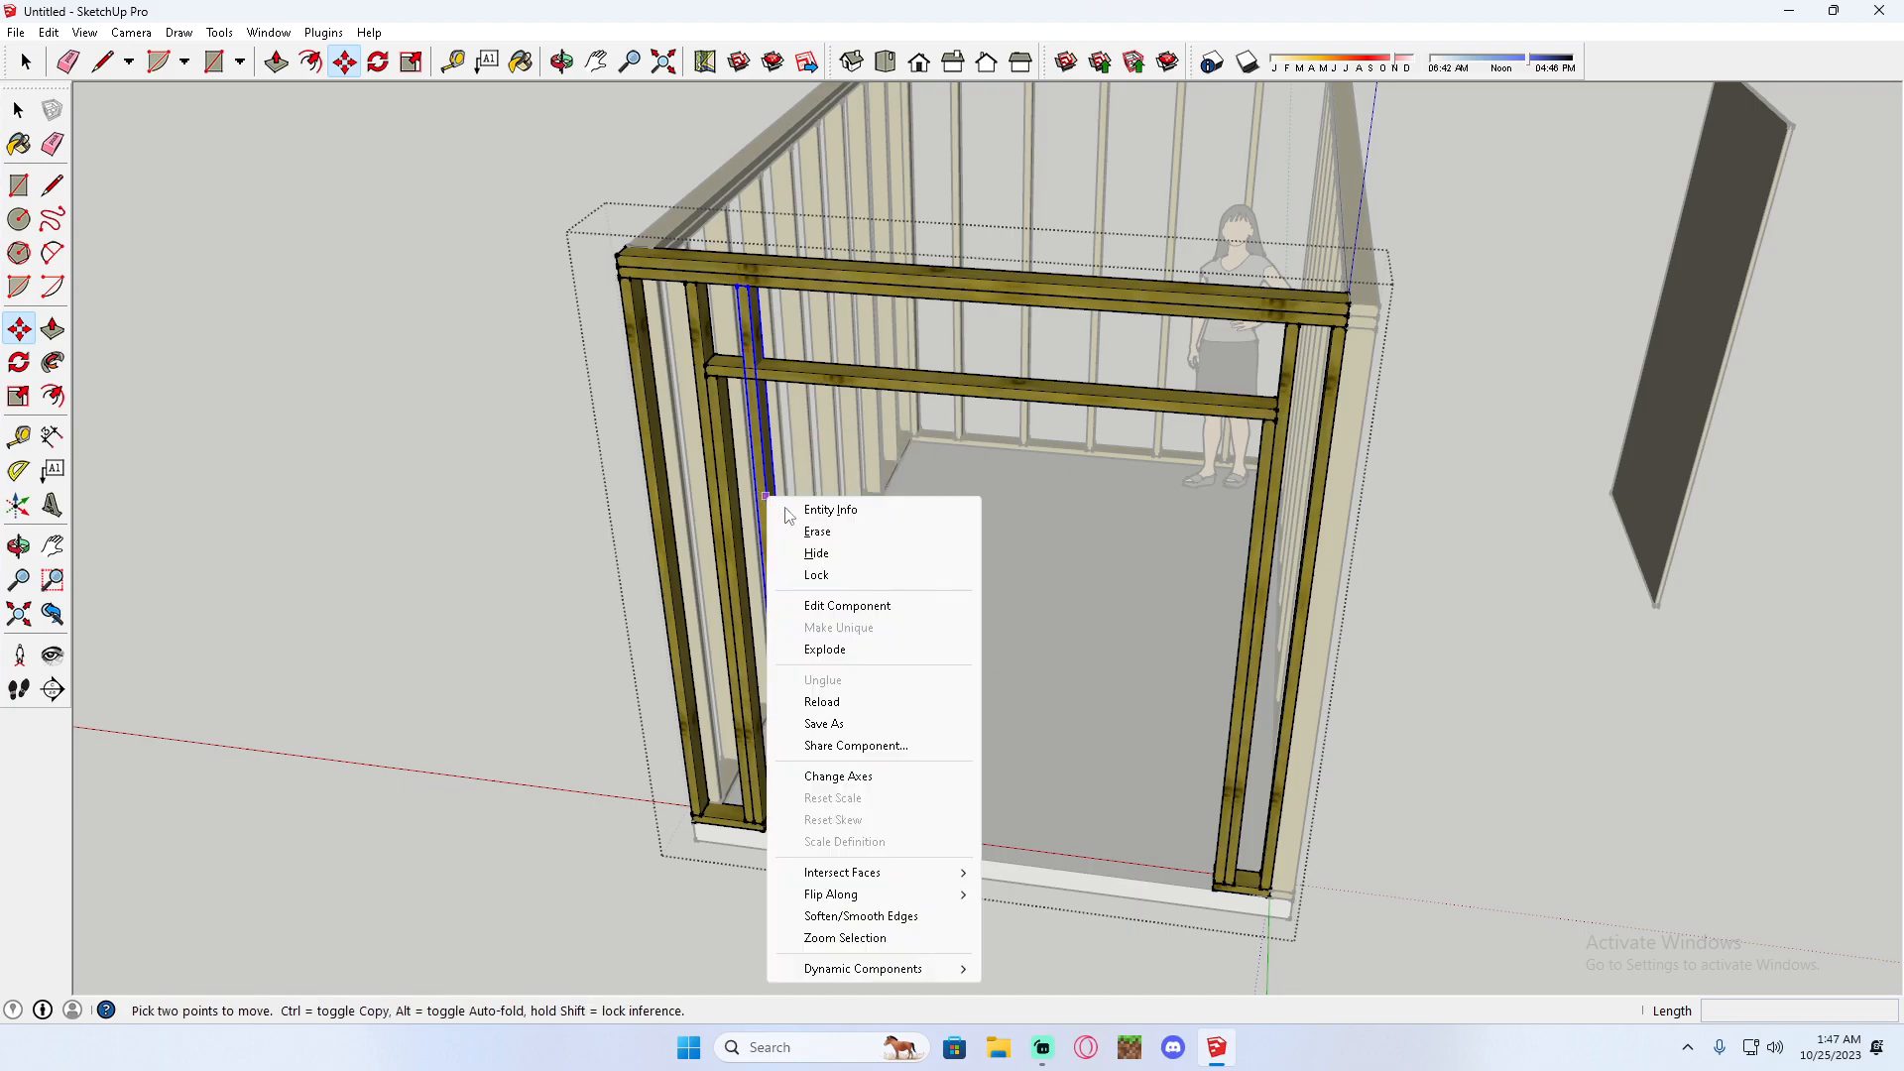
left_click(865, 607)
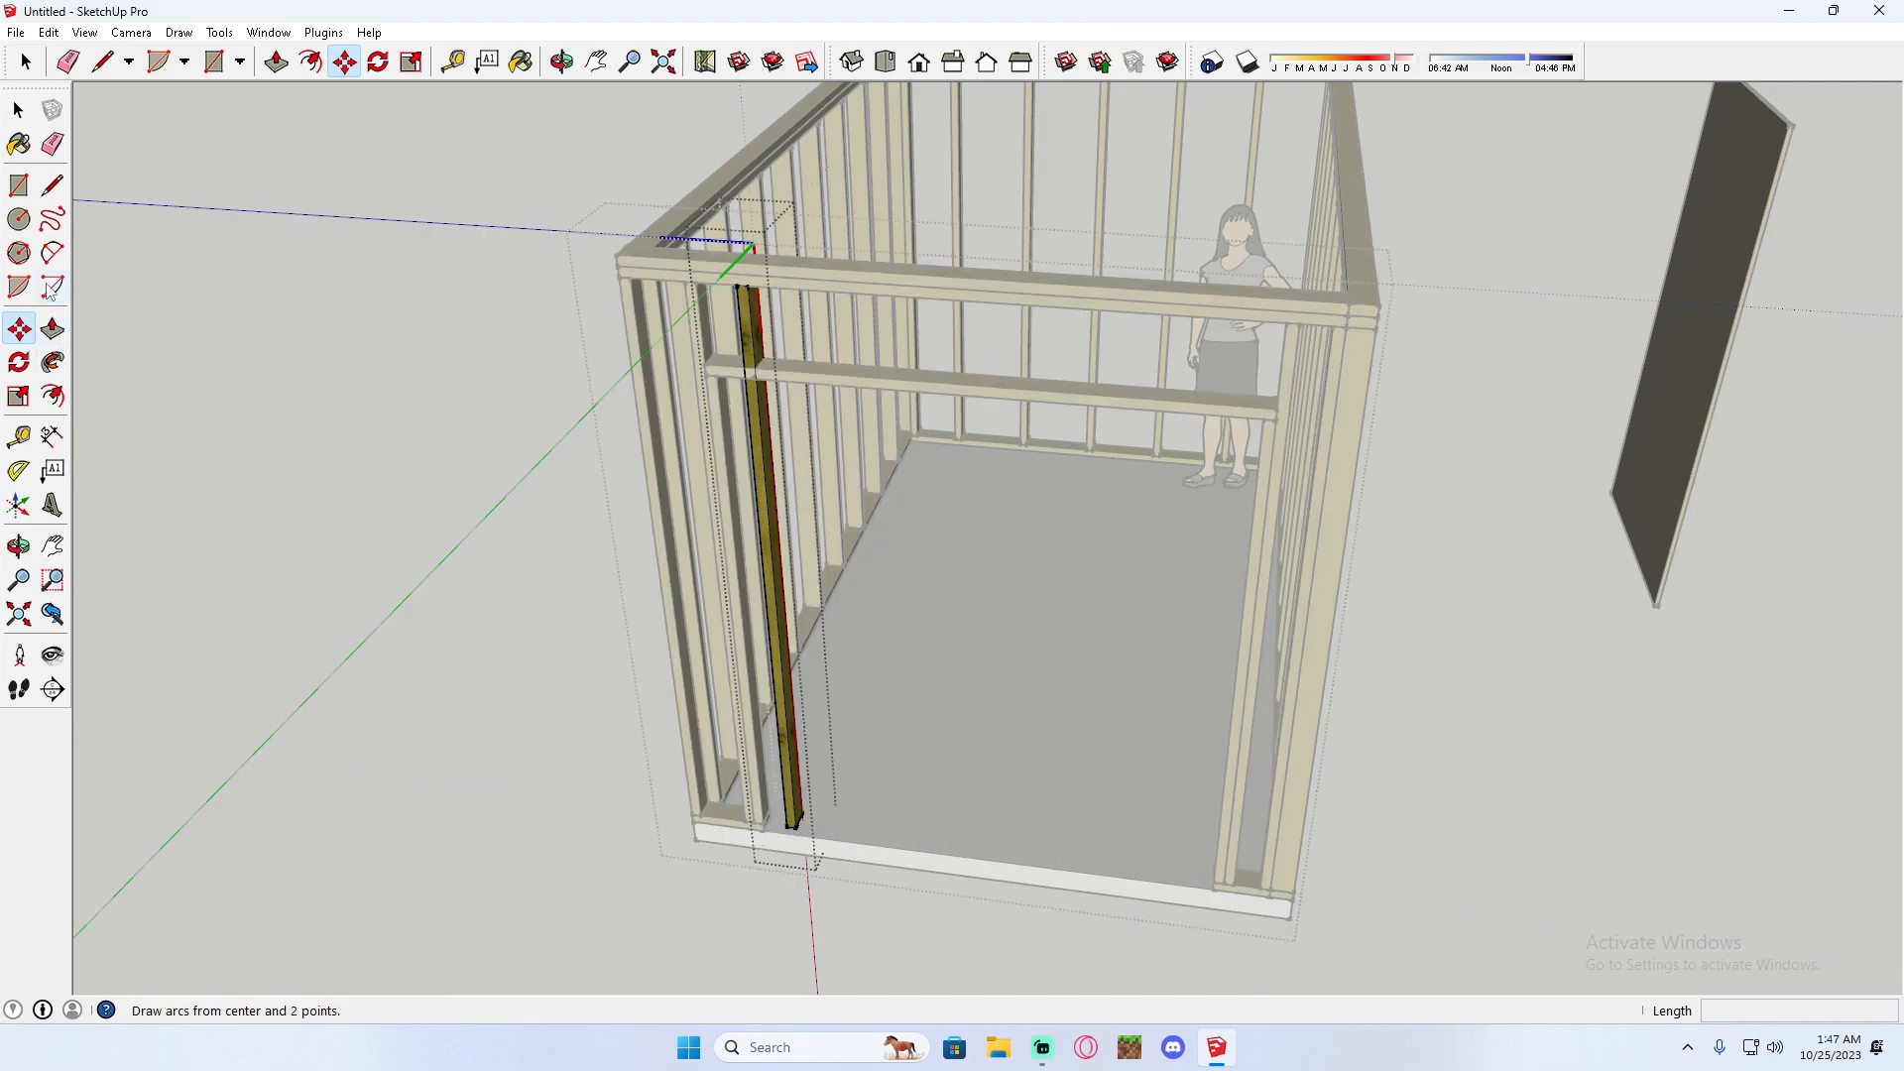
left_click(53, 186)
scroll(746, 373, "up", 4)
left_click(745, 371)
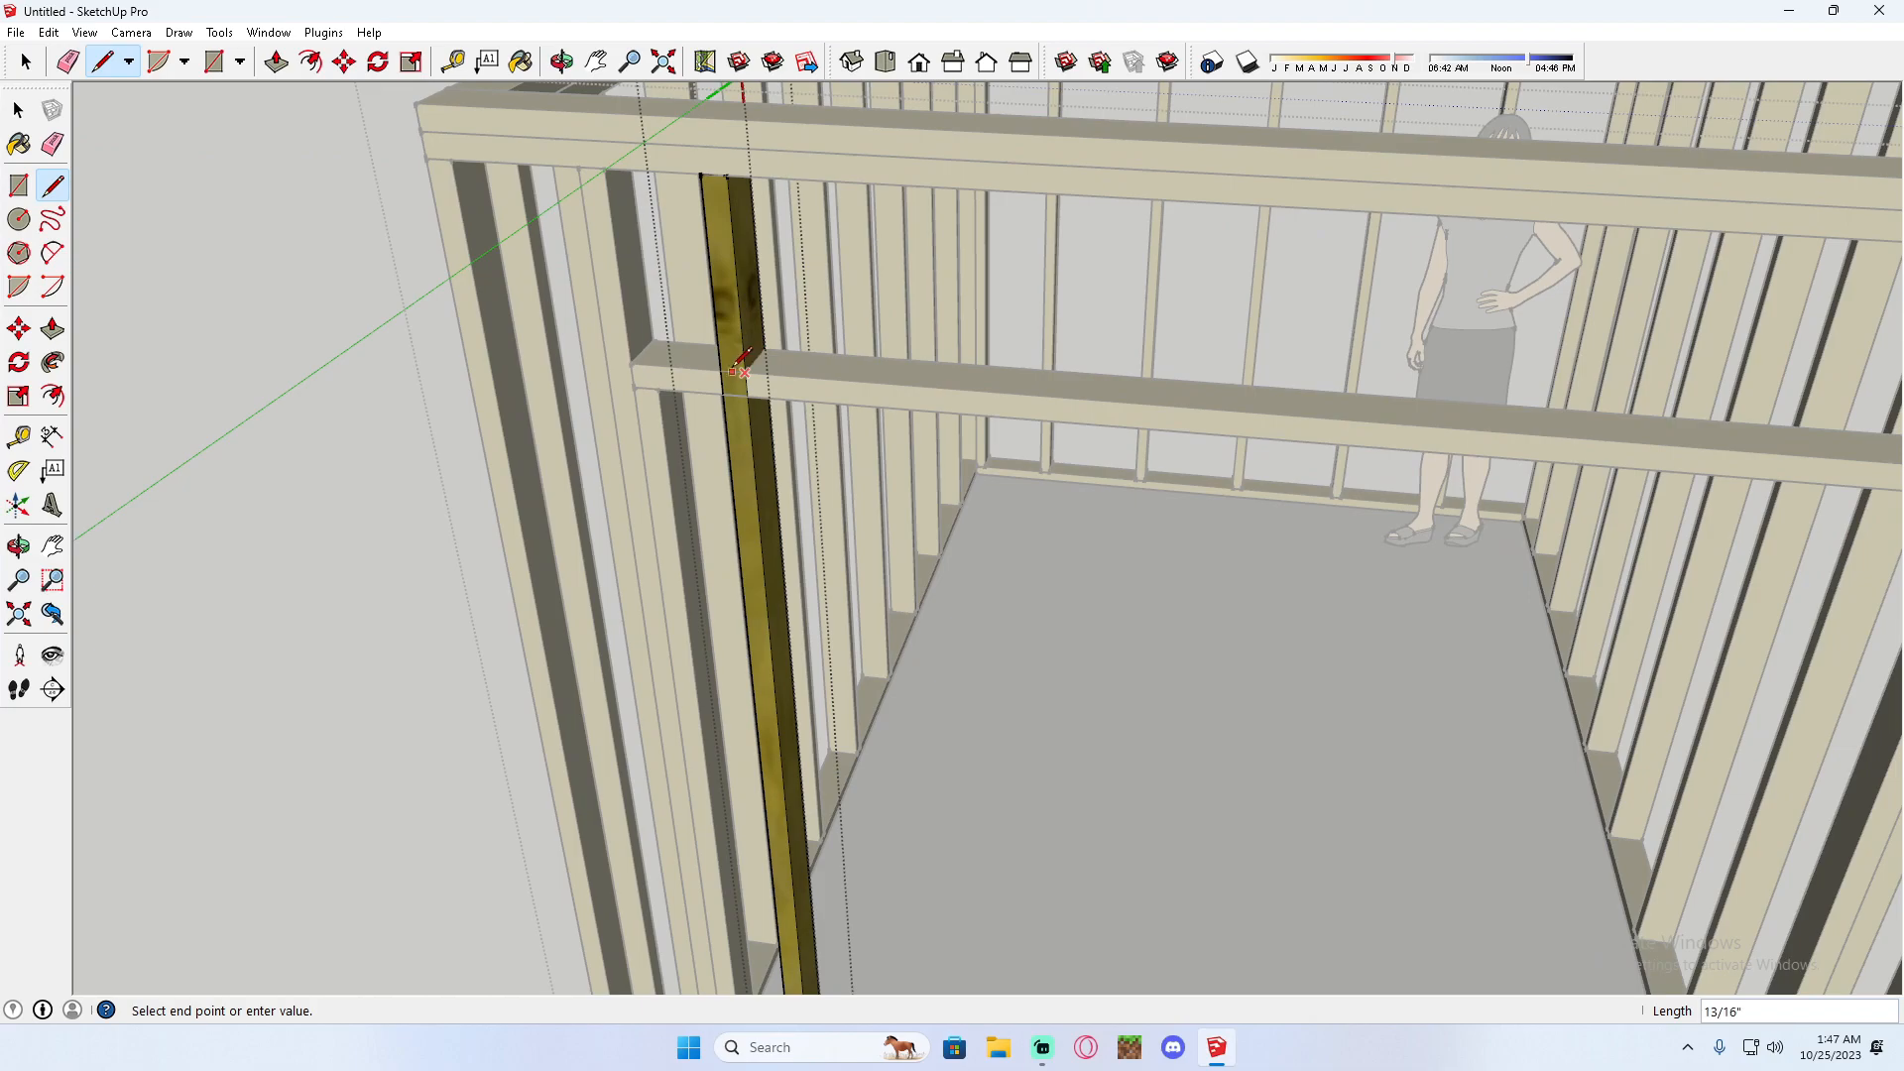
left_click(53, 328)
left_click(724, 480)
left_click(757, 426)
key("space")
left_click(295, 256)
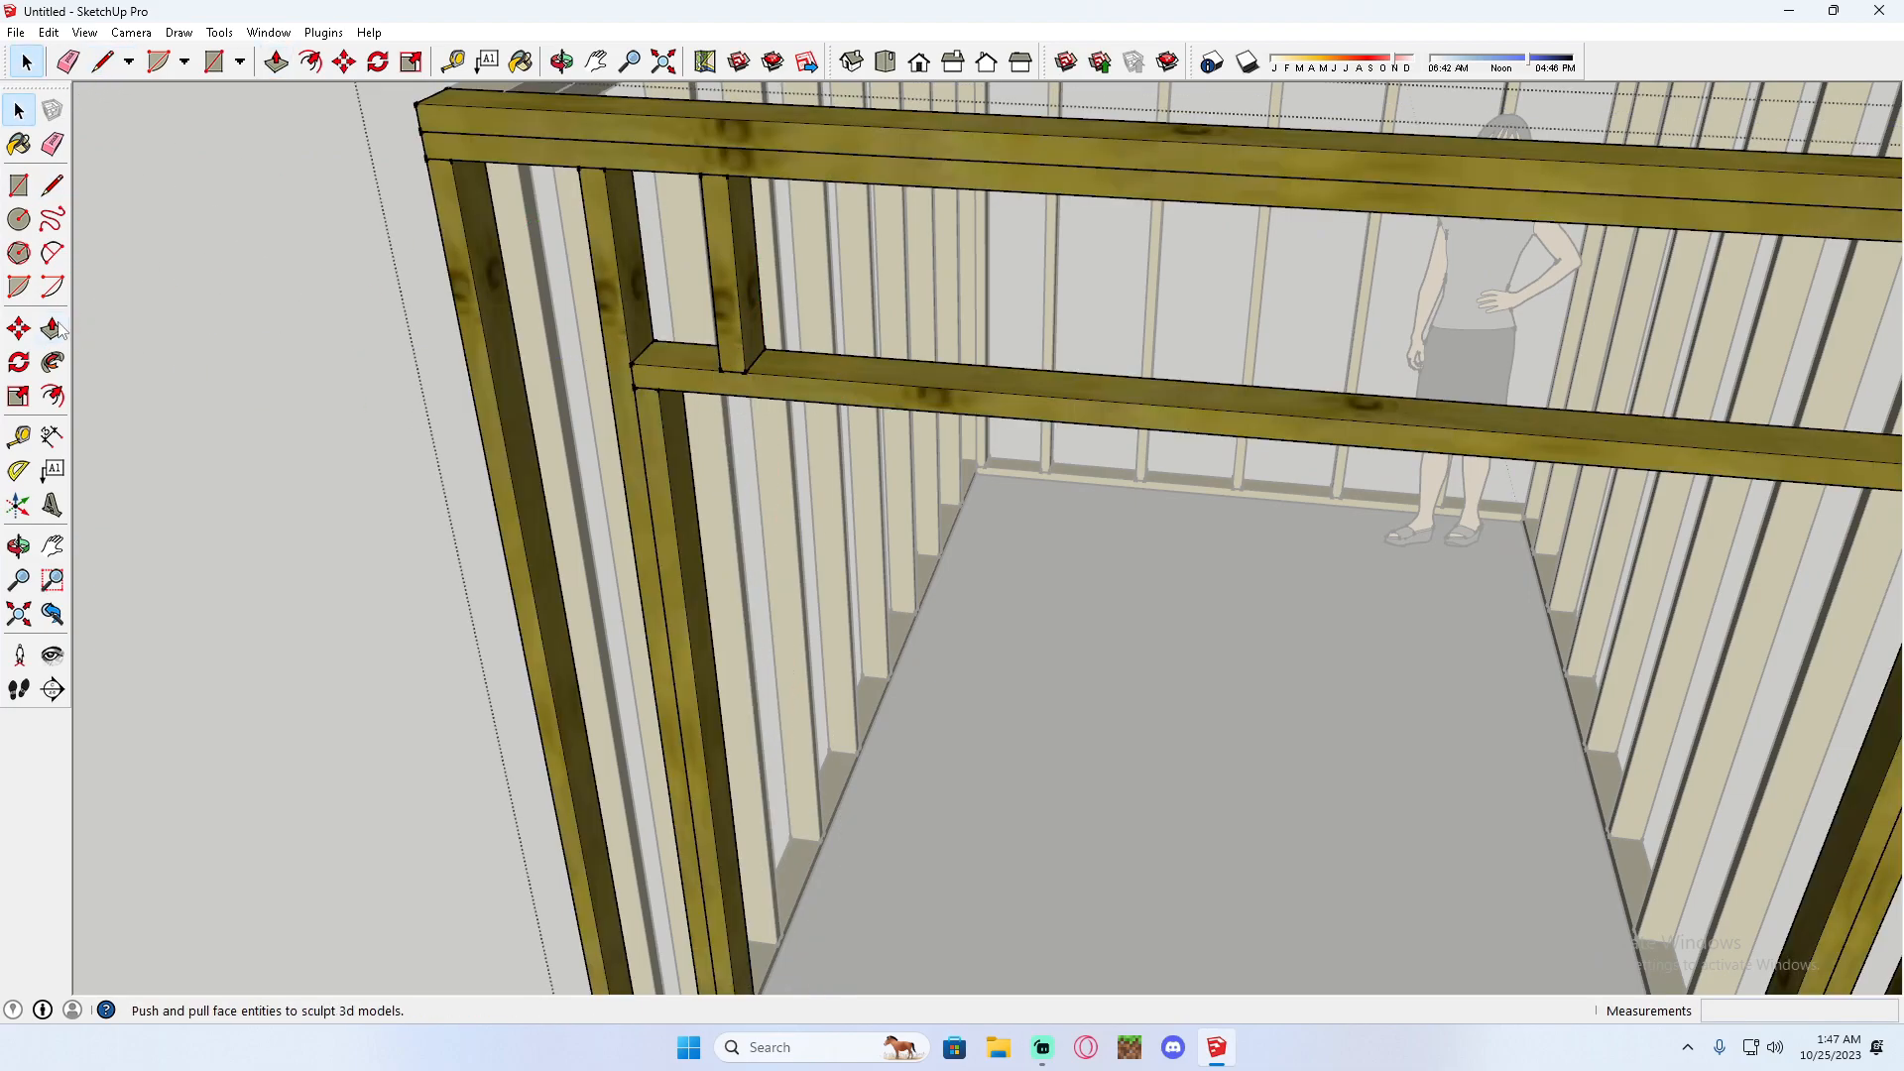
Copy the cripple stud to both ends of the header, against the full-height door studs.
left_click(344, 62)
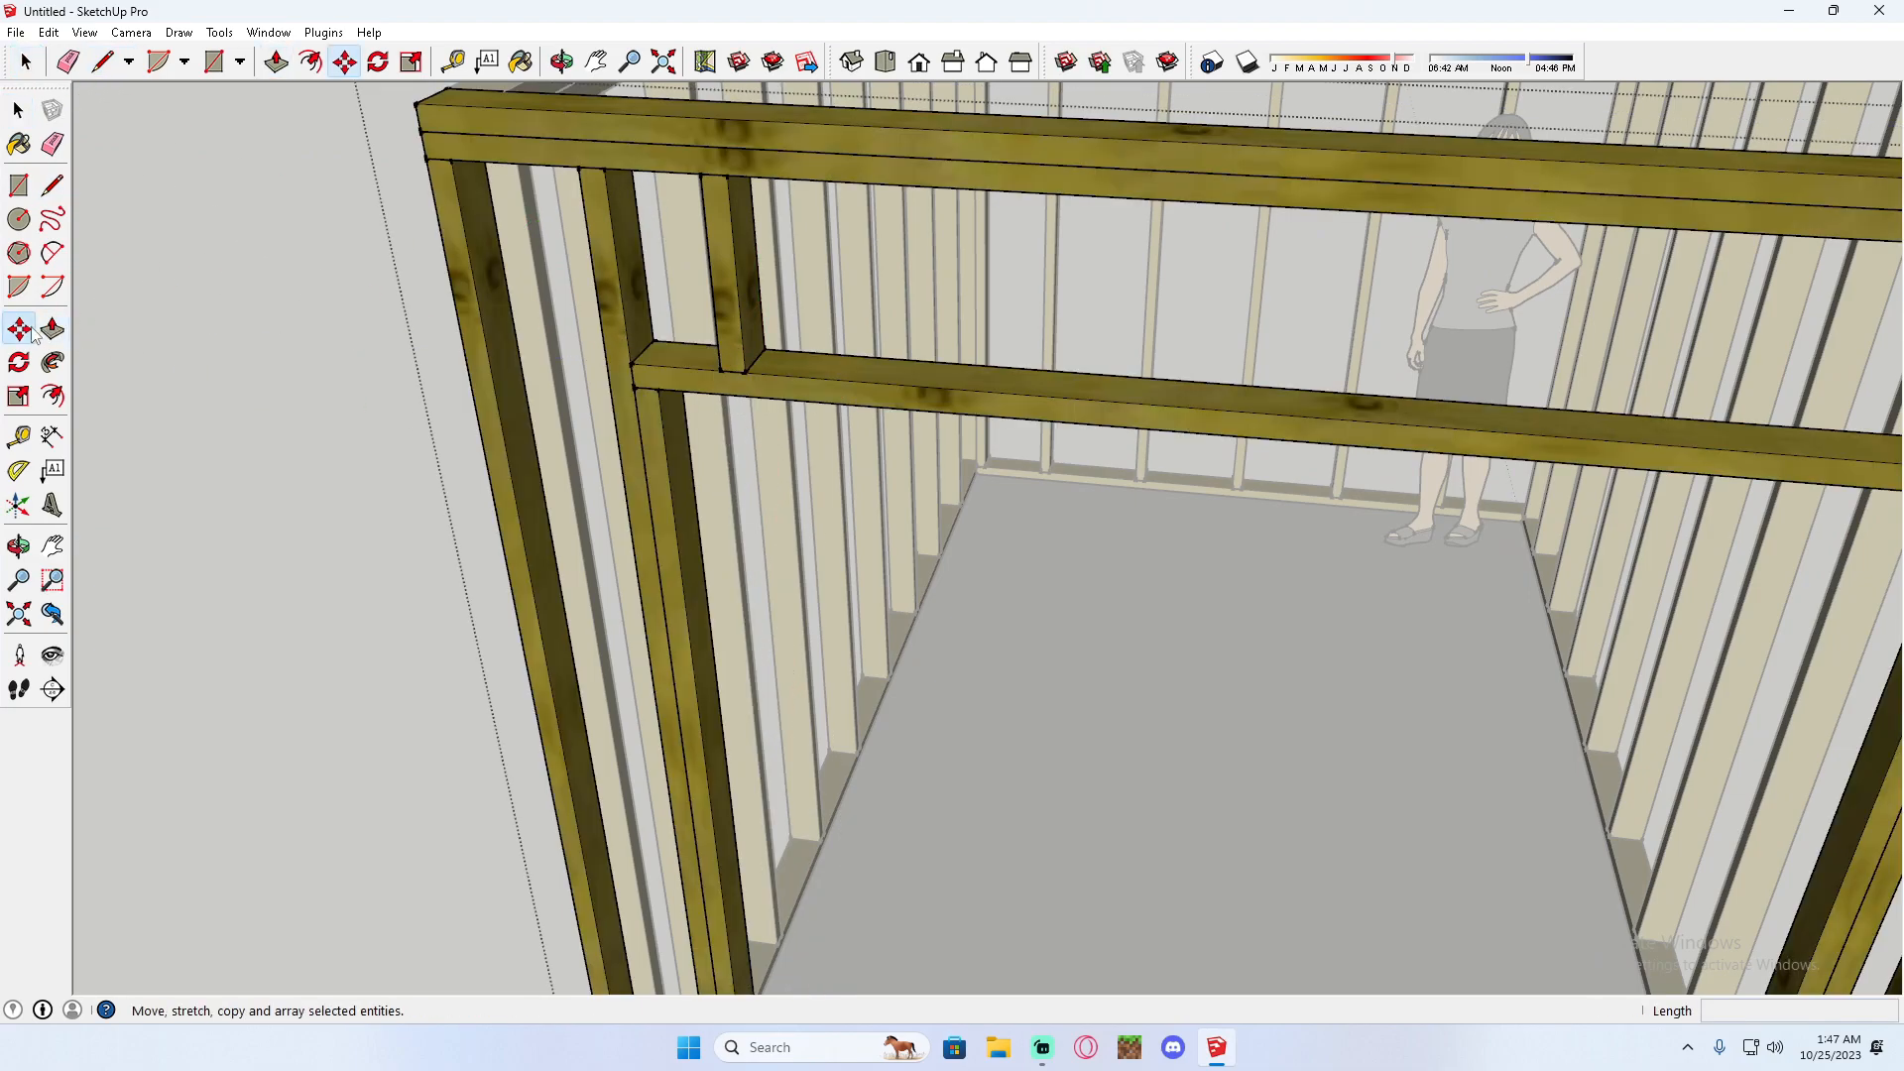
left_click(721, 369)
key("ctrl")
left_click(636, 365)
left_click(658, 366)
key("ctrl")
scroll(640, 359, "down", 2)
scroll(639, 359, "down", 1)
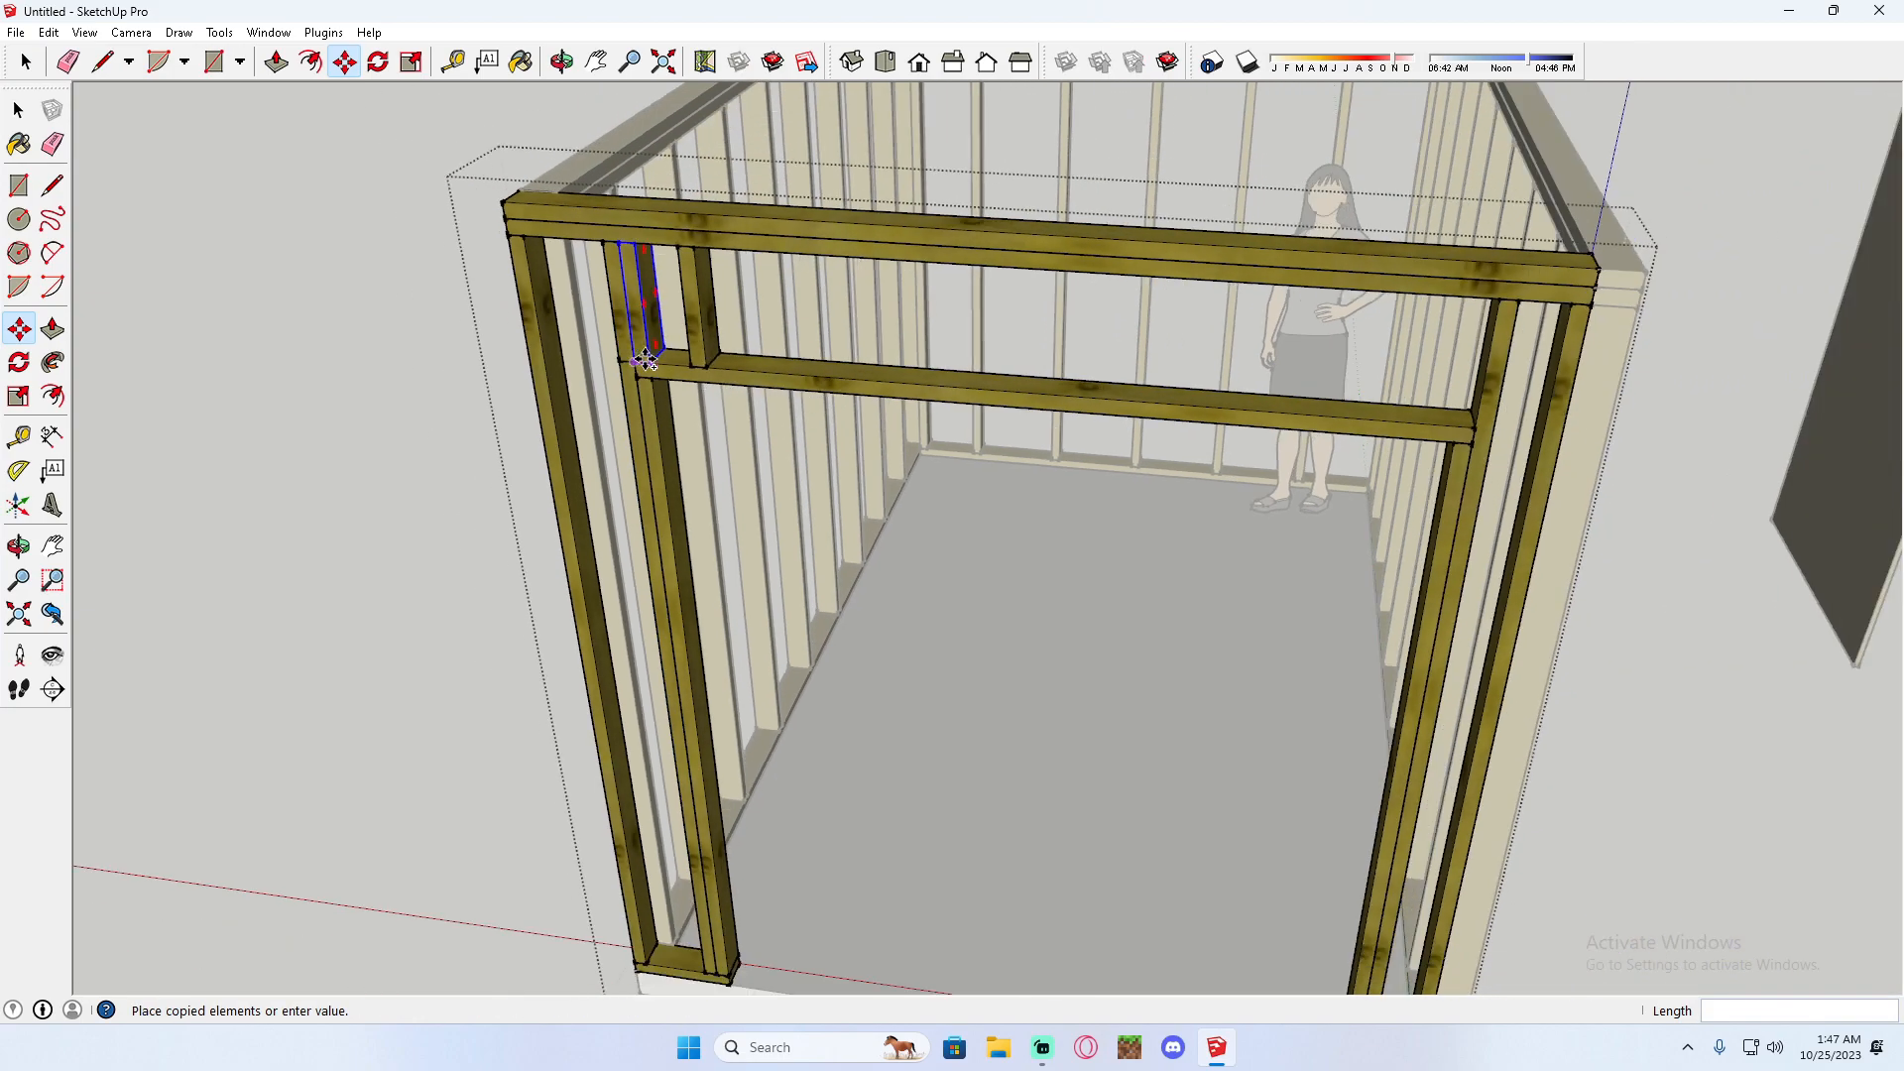
left_click(1474, 324)
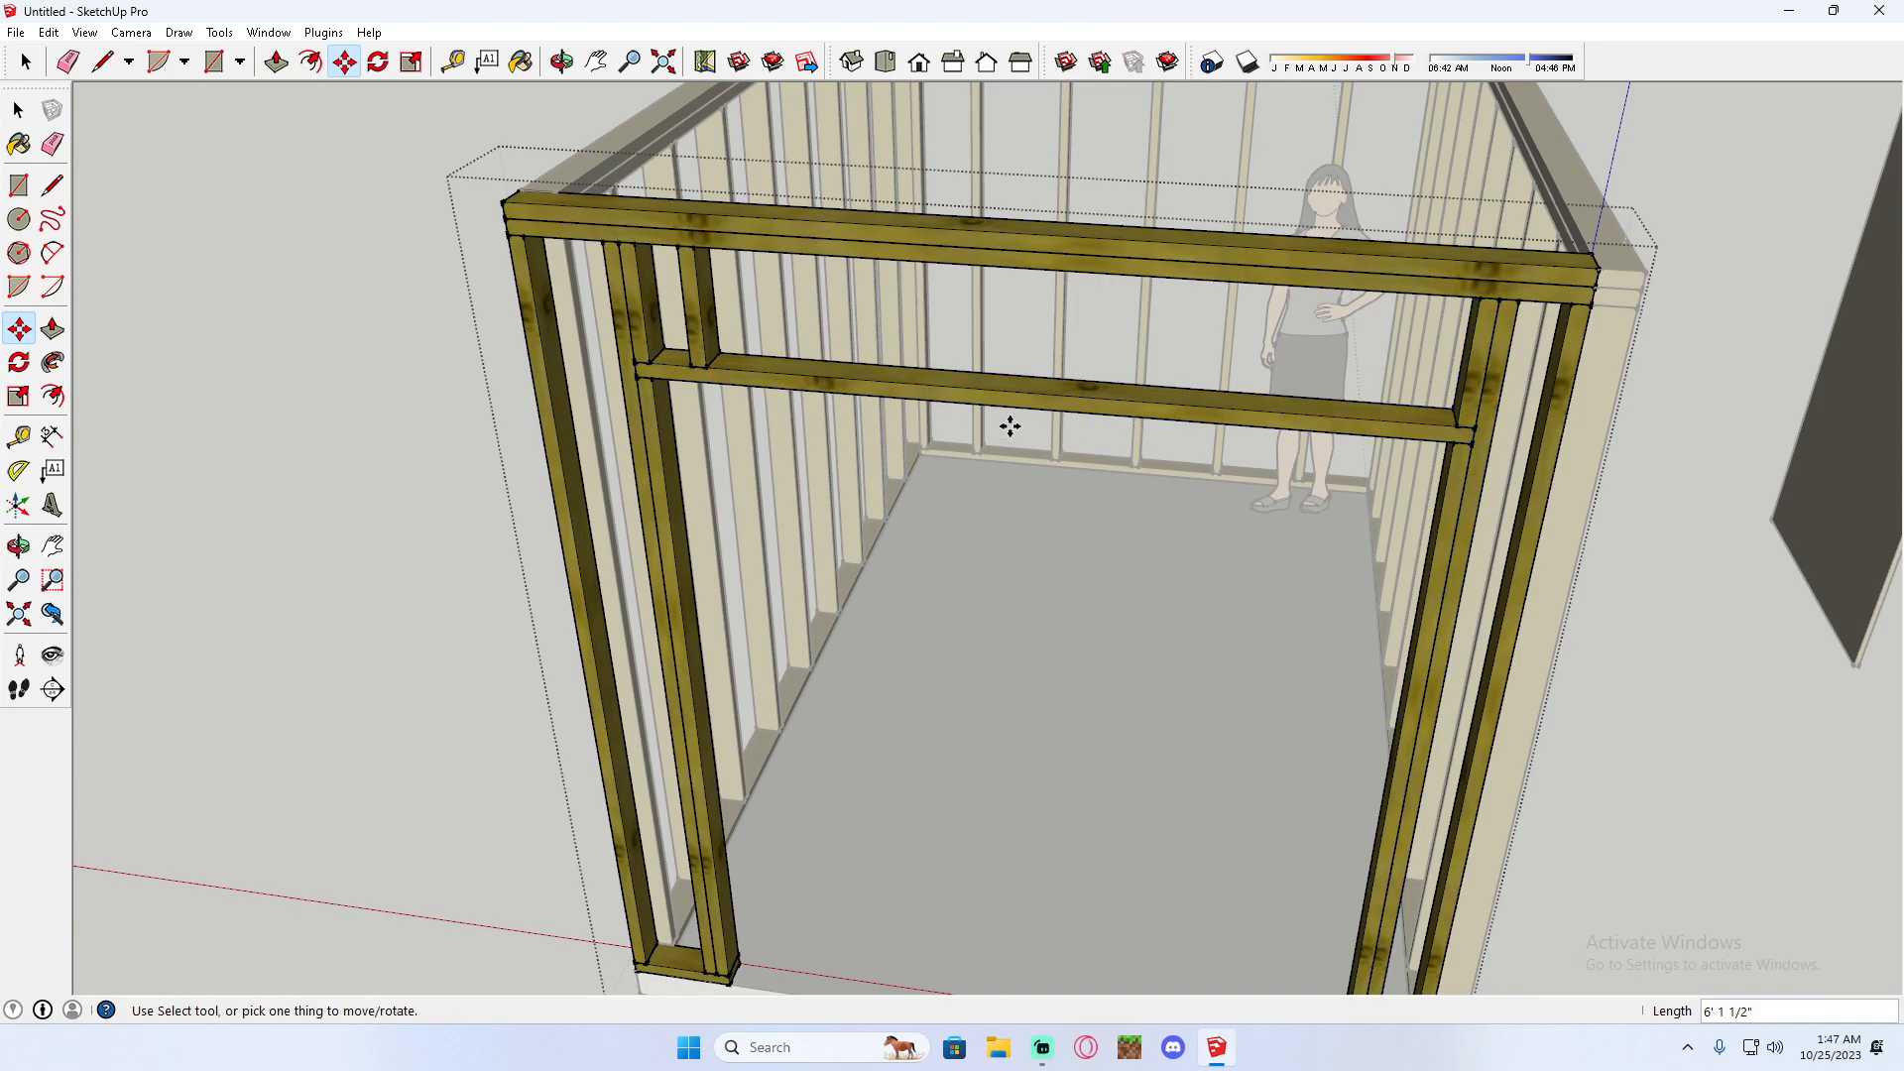
Copy the 16-inch-spaced cripple stud four times along the header at 16" spacing.
scroll(720, 691, "down", 2)
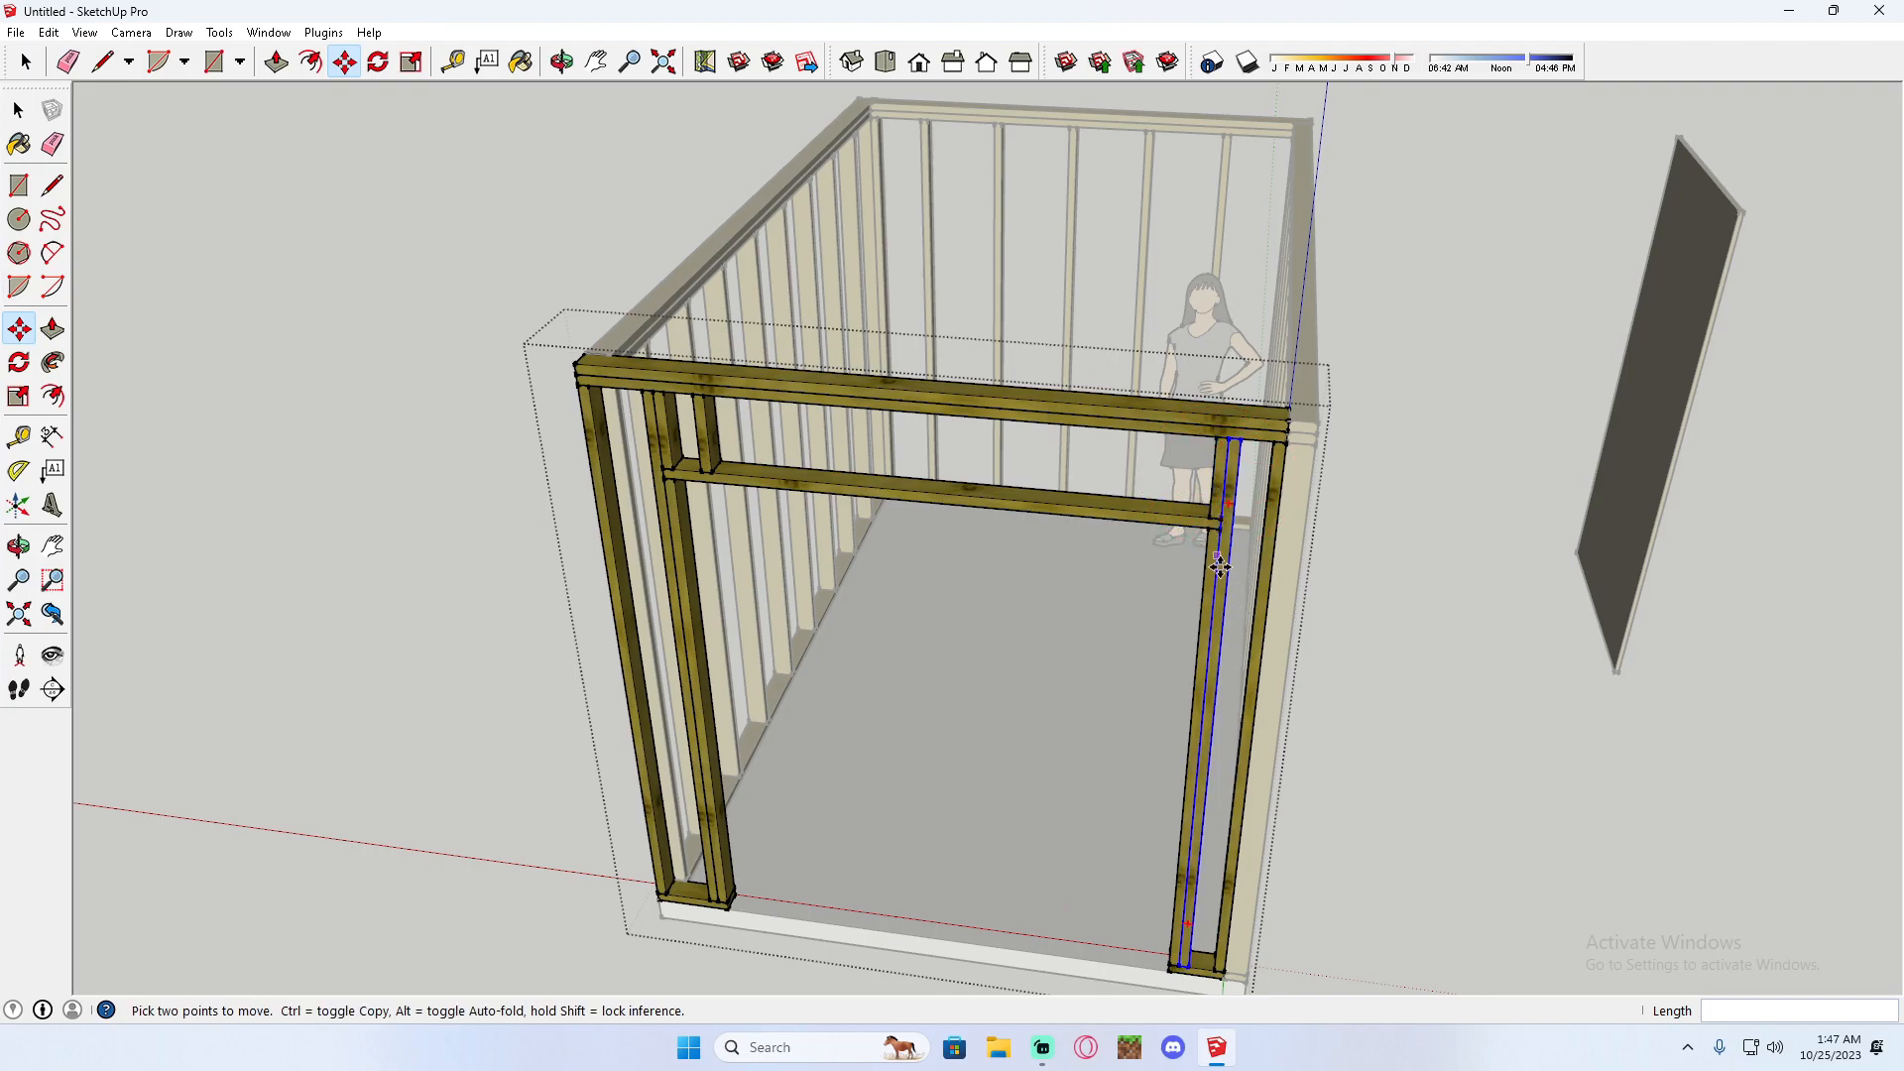
scroll(718, 473, "up", 3)
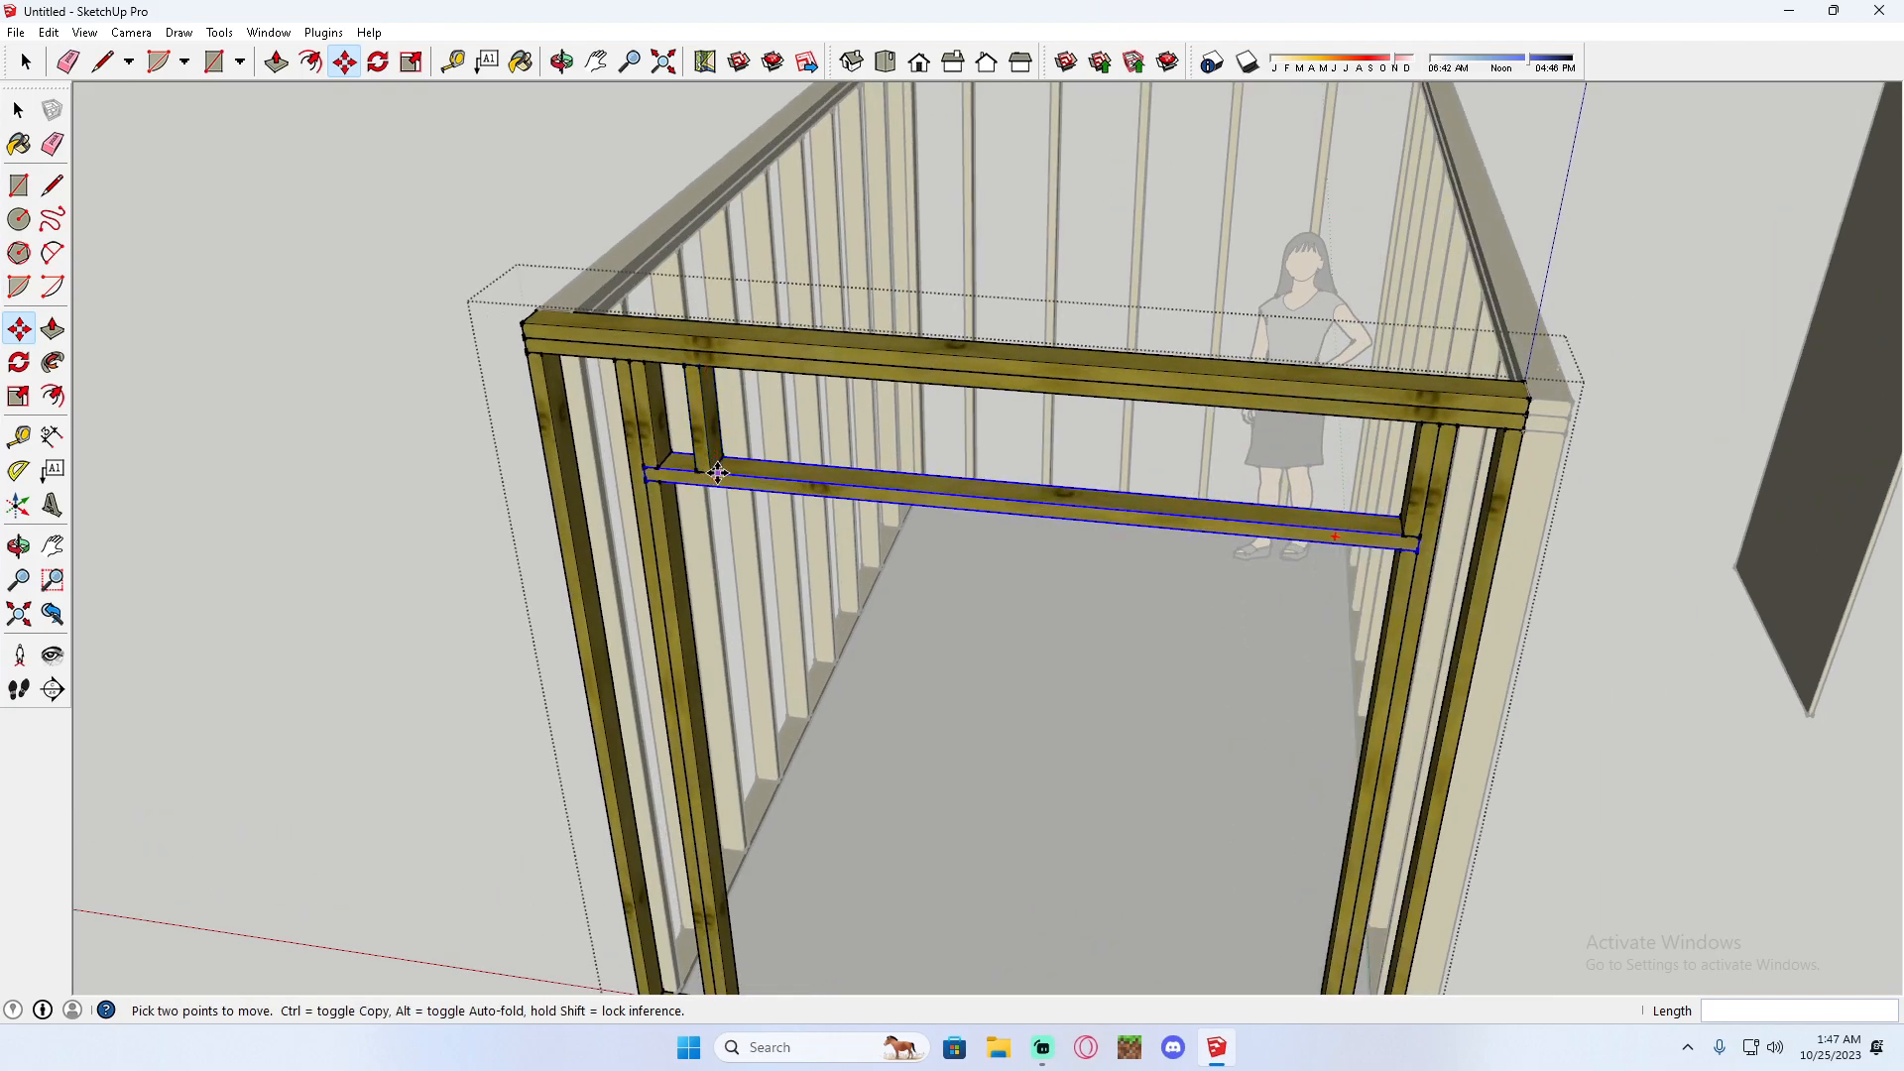
left_click(702, 473)
key("ctrl")
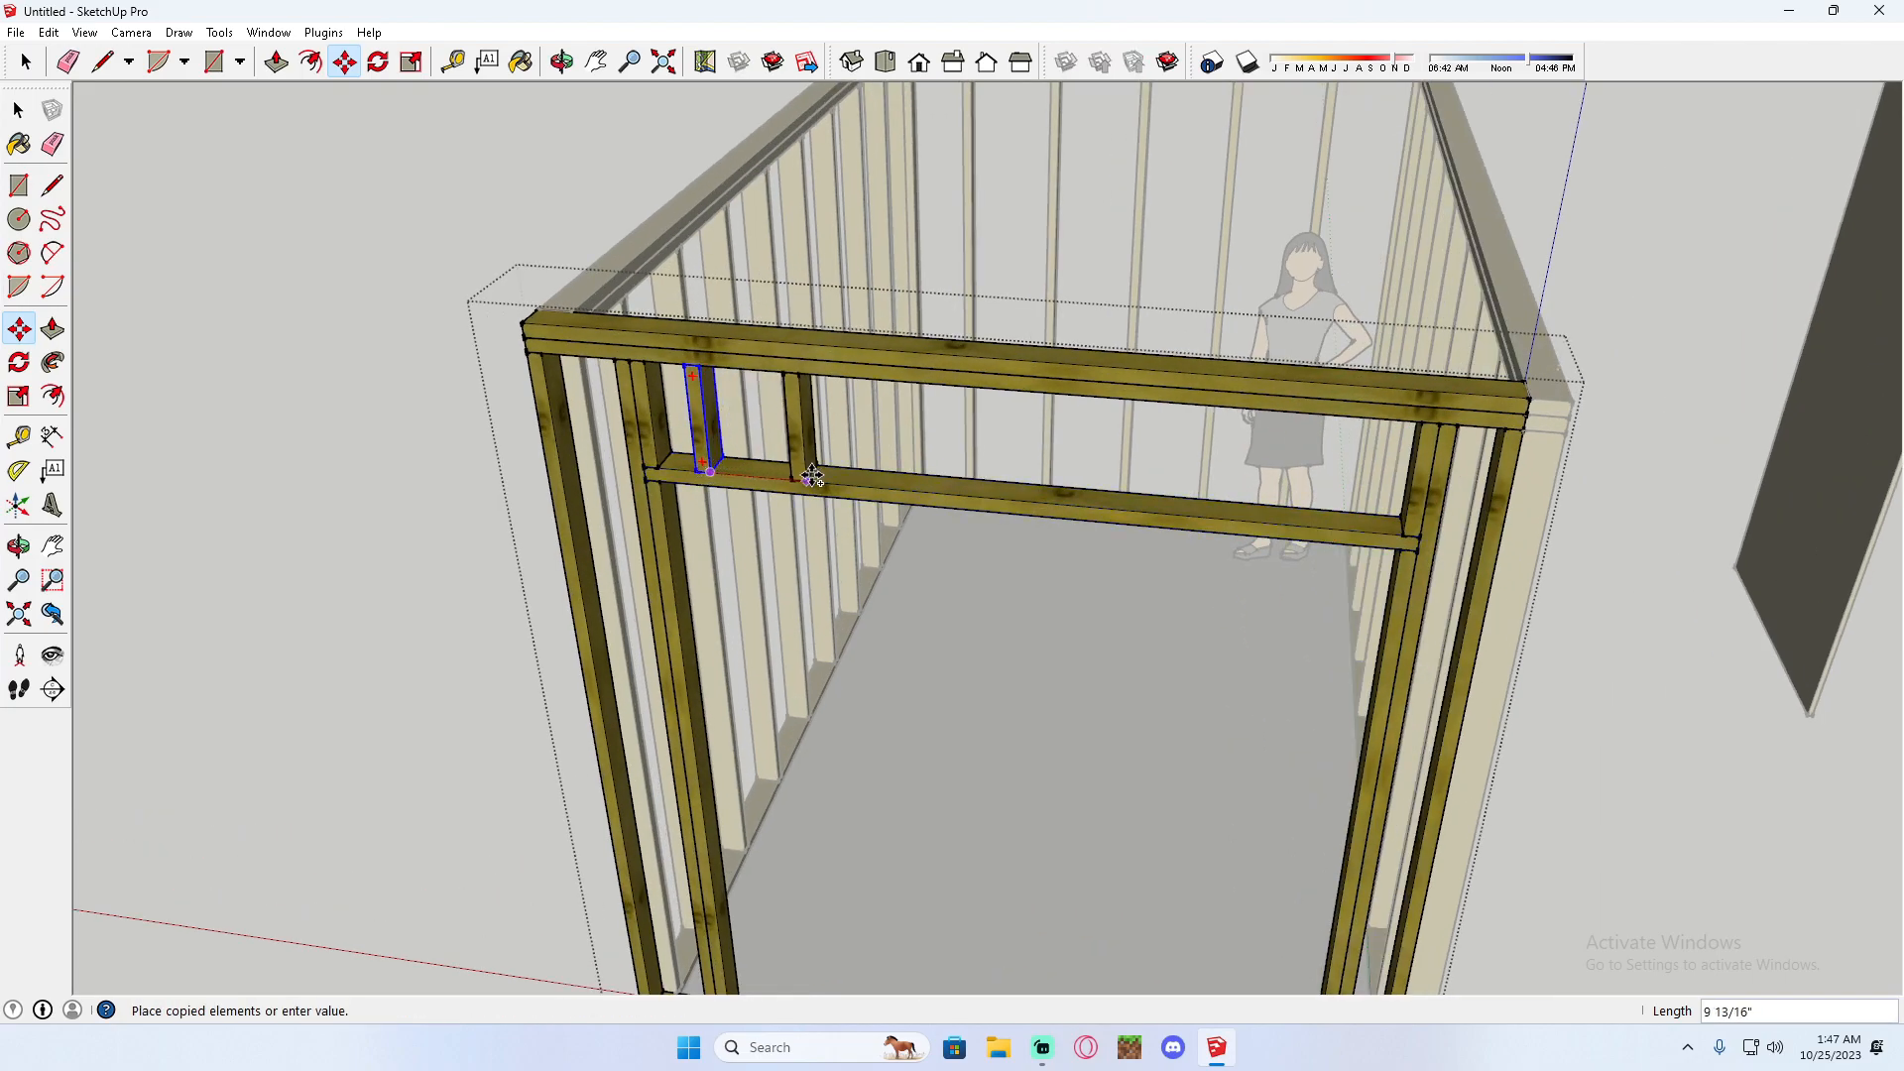
left_click(867, 485)
key("ctrl")
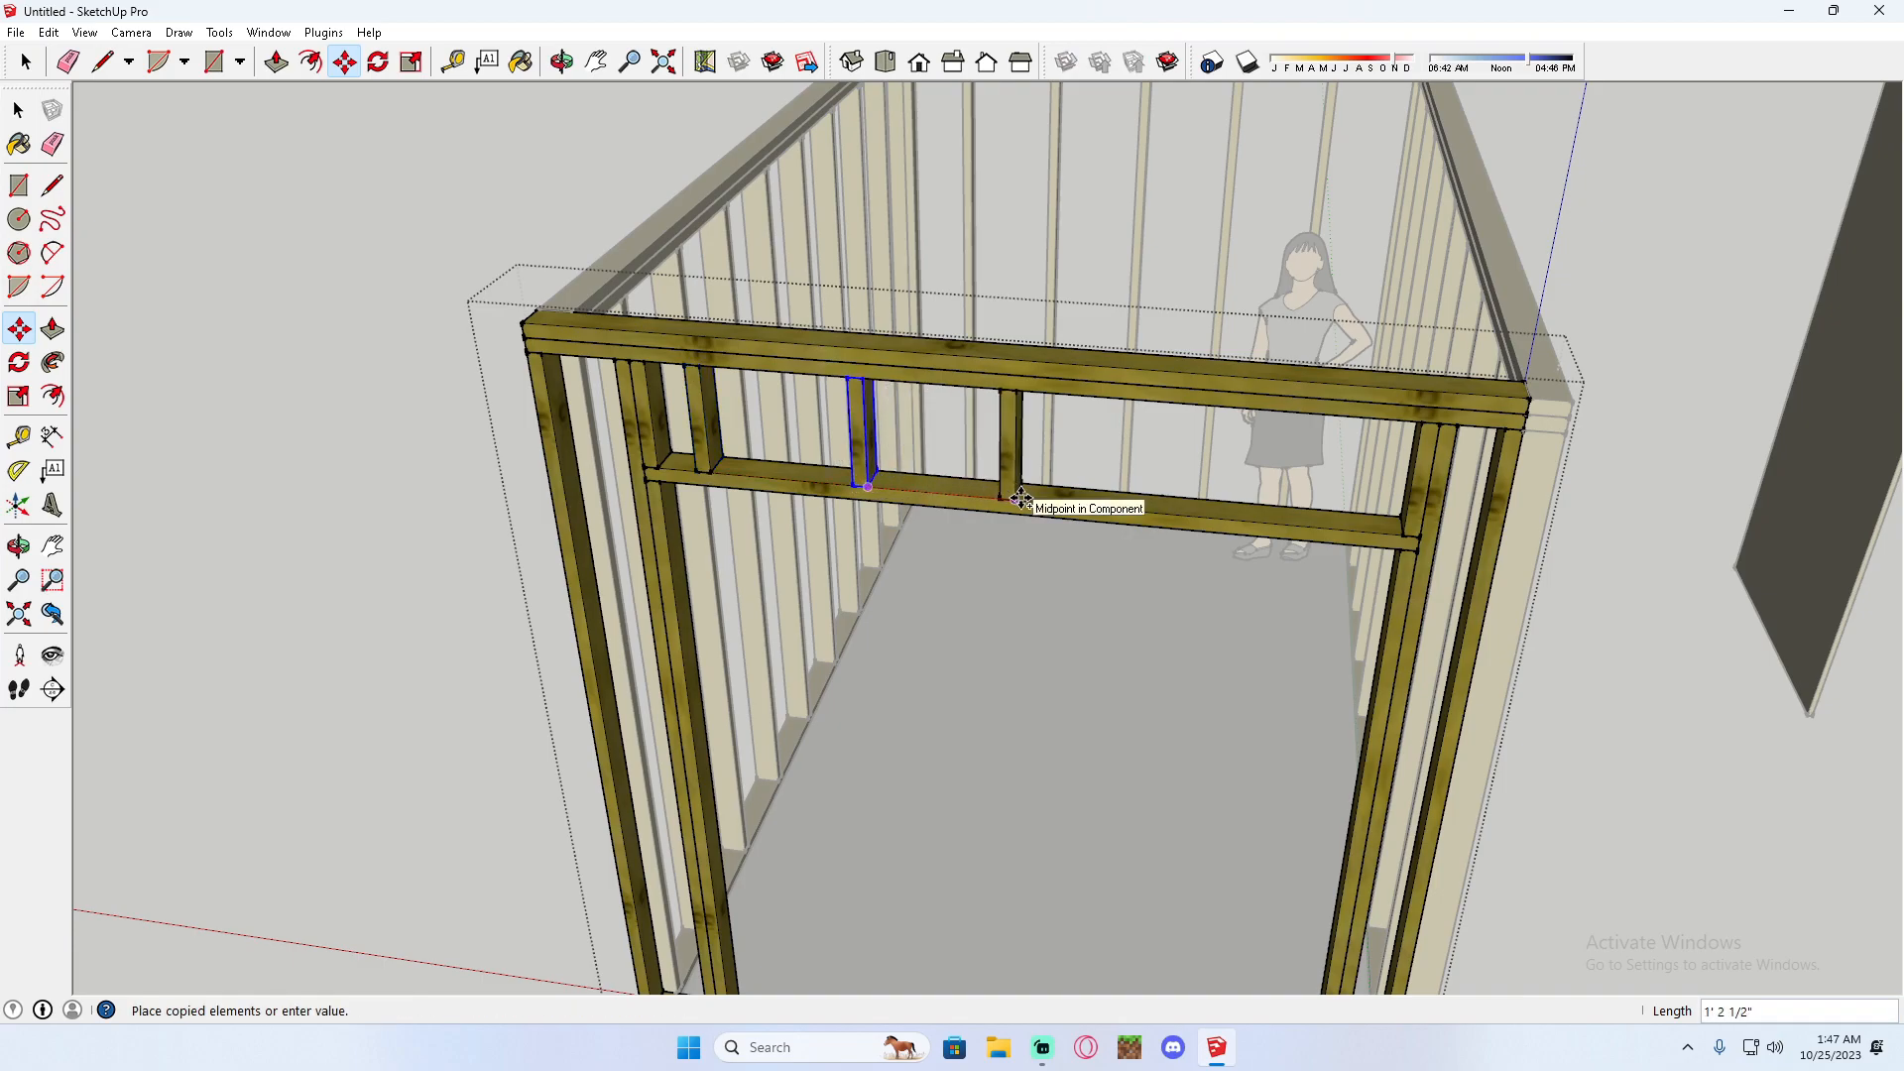
left_click(1034, 495)
left_click(1032, 502)
key("ctrl")
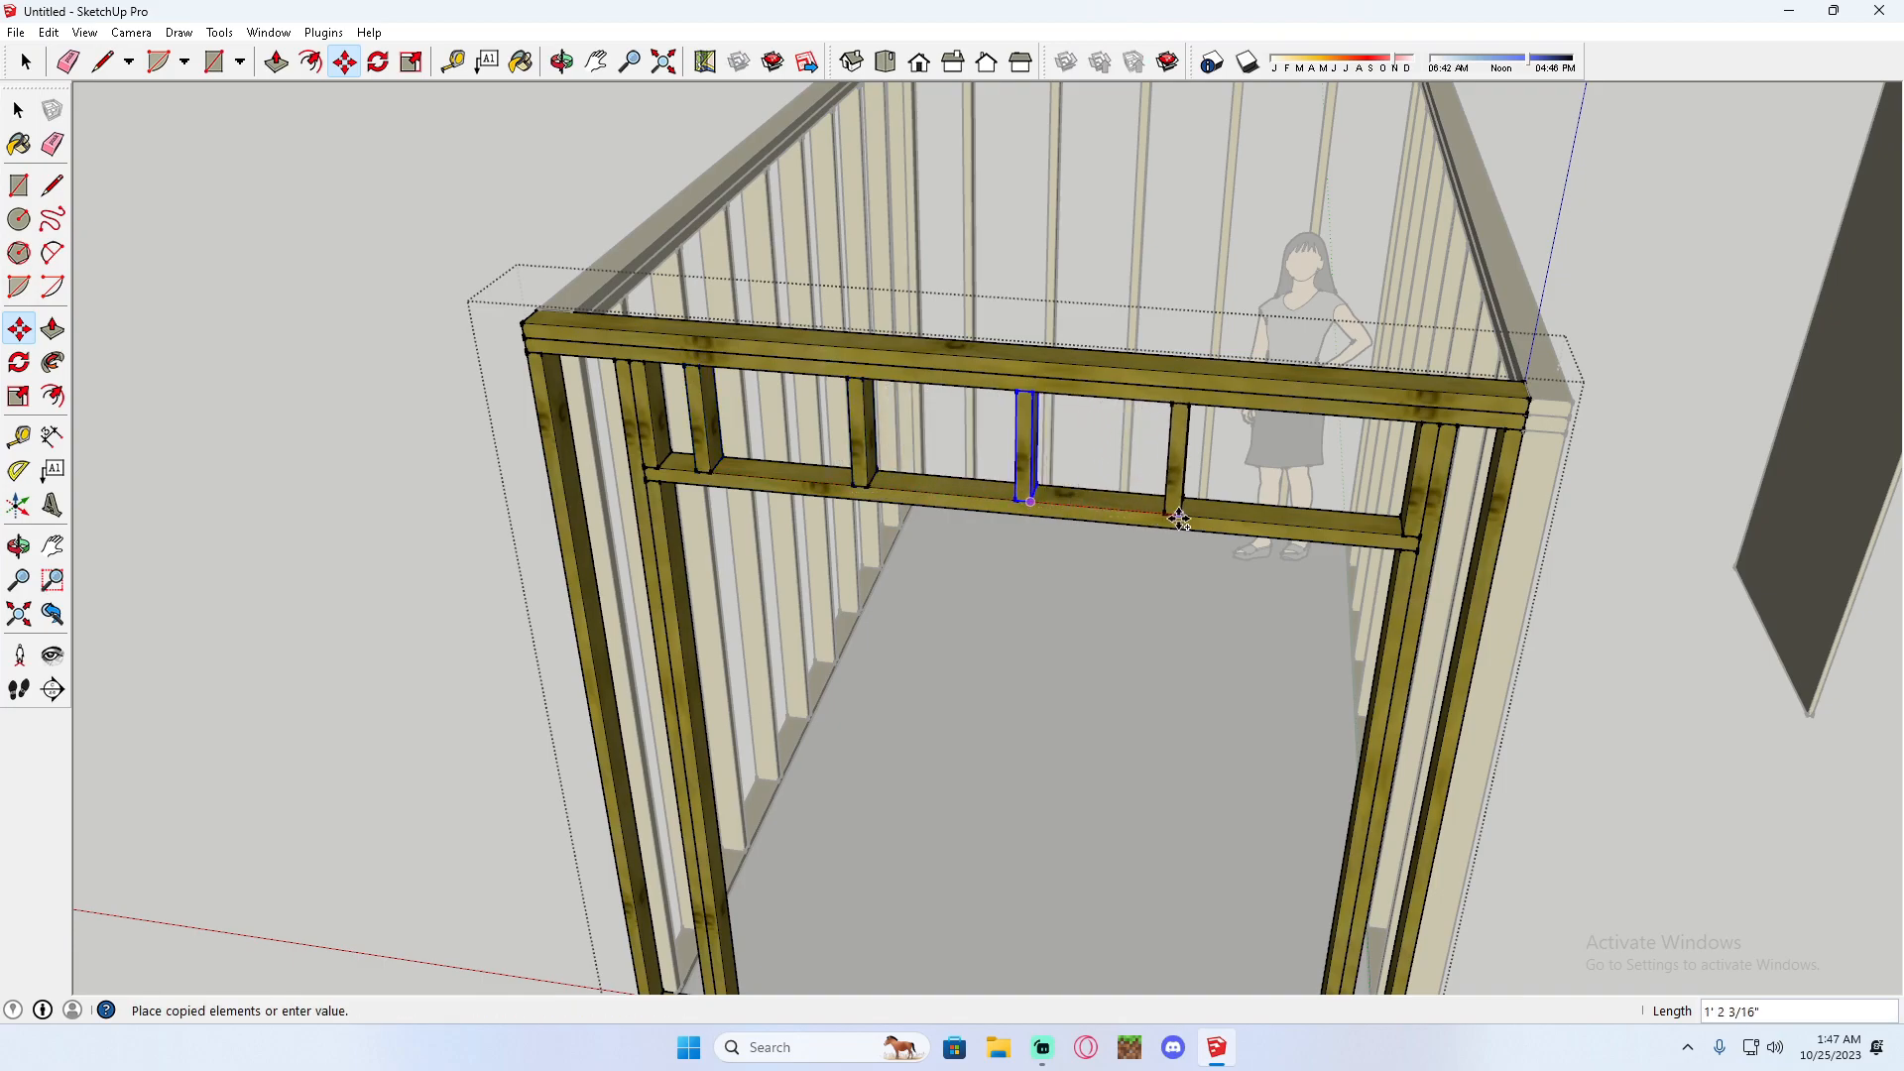
left_click(1199, 516)
left_click(1200, 515)
key("ctrl")
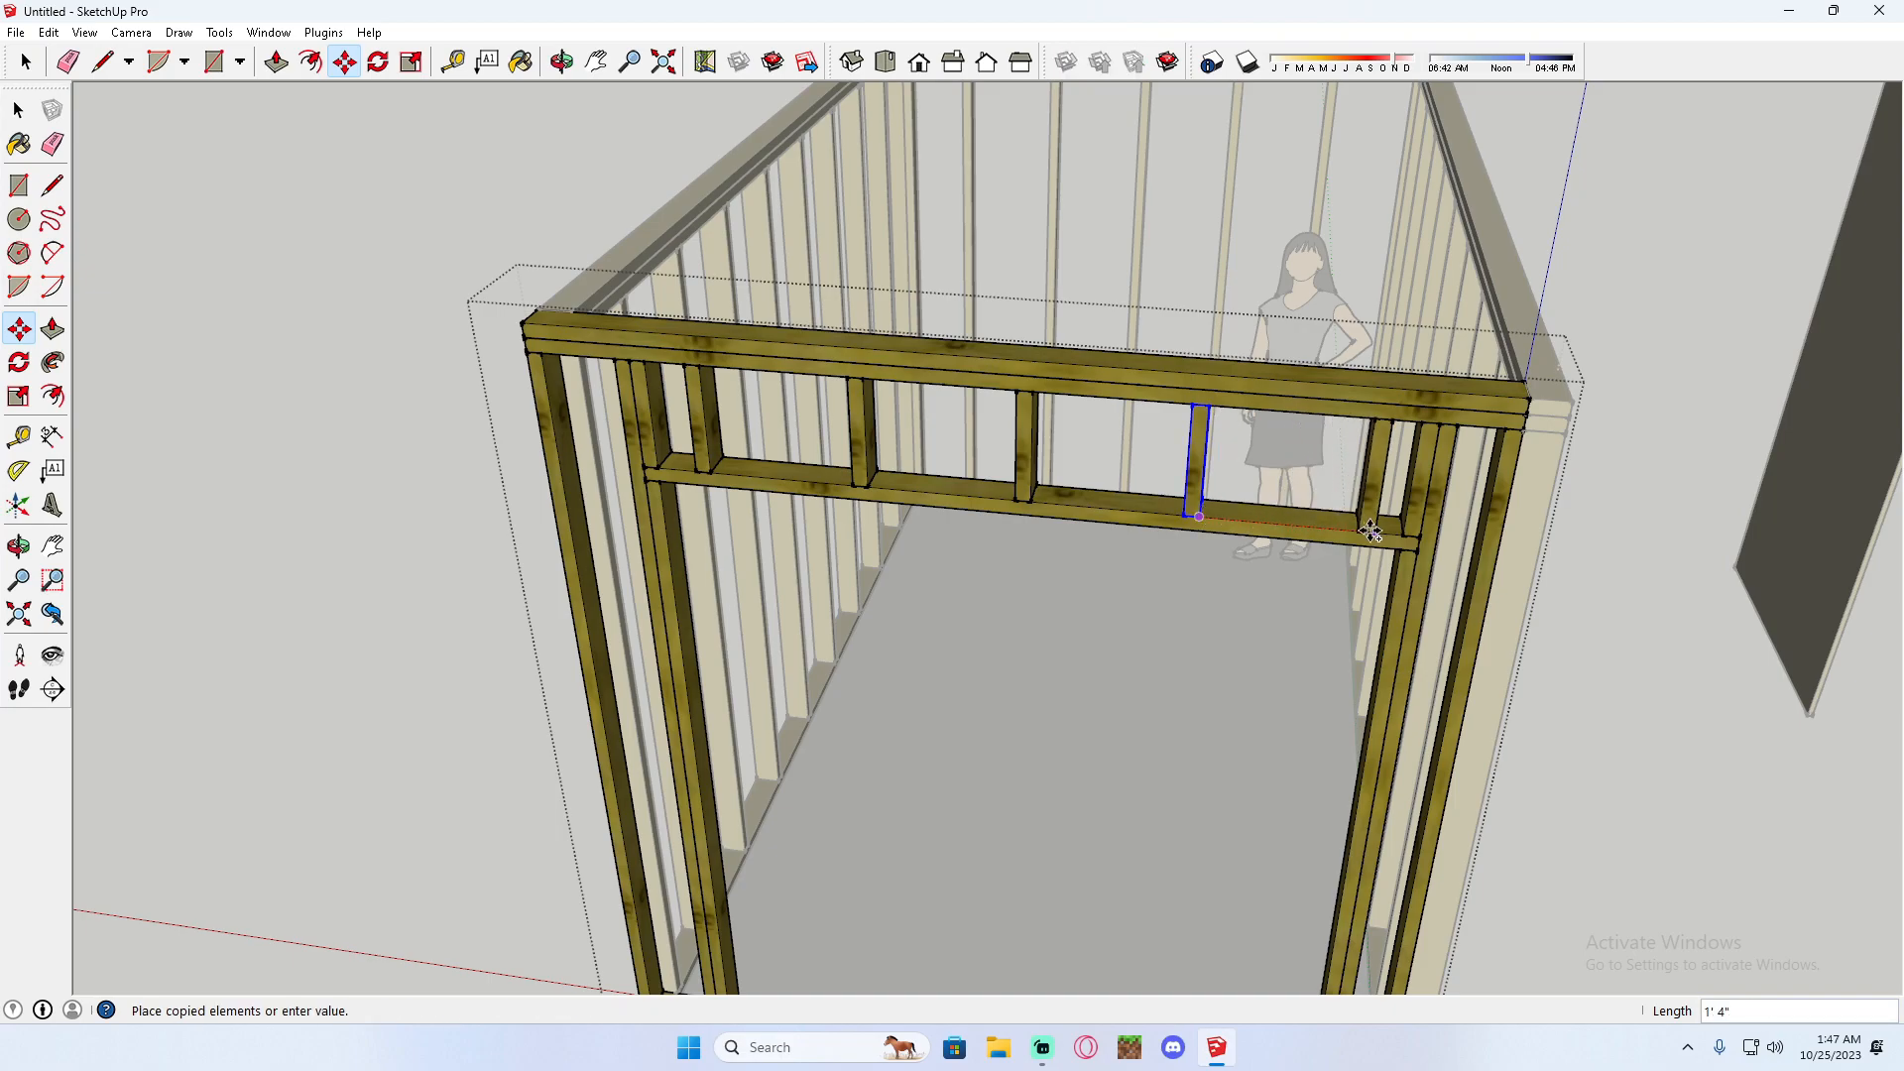
left_click(1367, 523)
middle_click_drag(1368, 523, 1307, 532)
scroll(1193, 486, "down", 8)
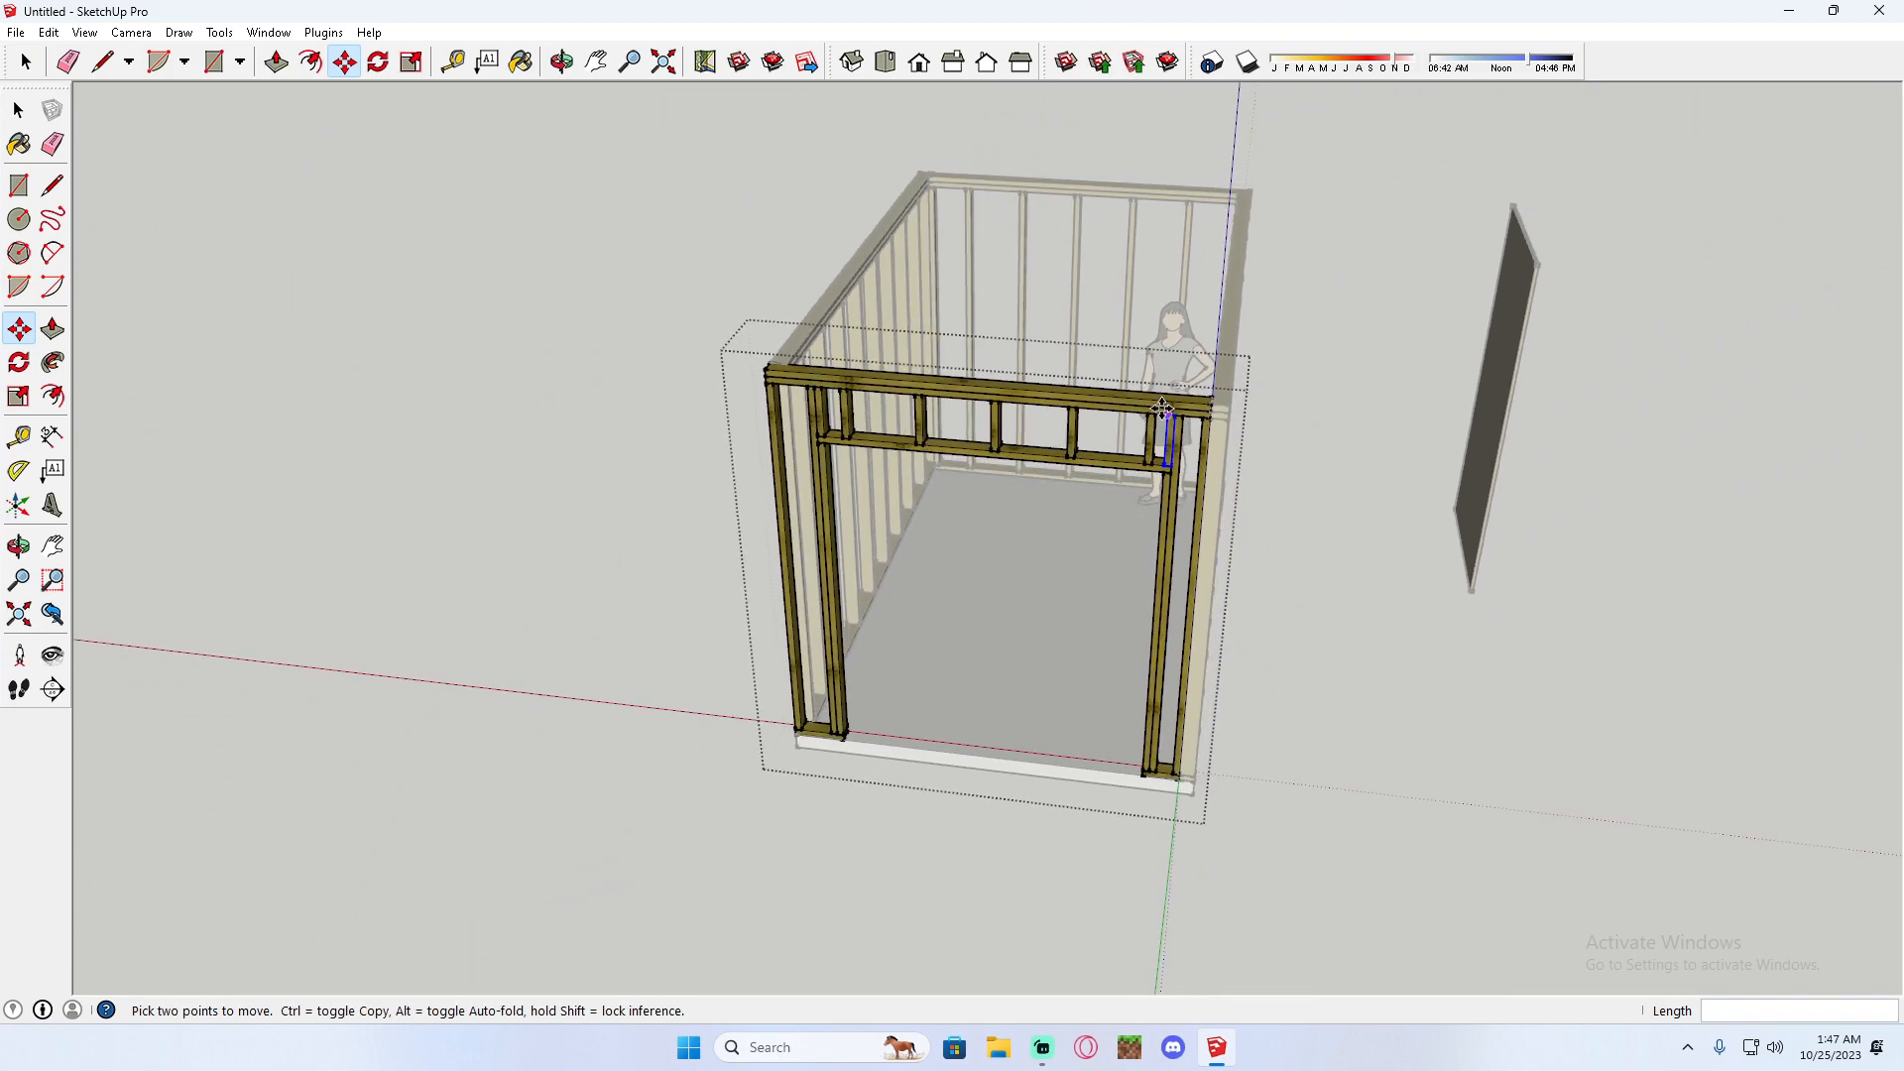
Close the door wall for editing and review the whole framed shed from several sides.
key("space")
middle_click_drag(499, 313, 528, 258)
scroll(544, 276, "down", 3)
scroll(1322, 391, "up", 3)
middle_click_drag(1322, 391, 1044, 485)
middle_click_drag(863, 428, 1020, 437)
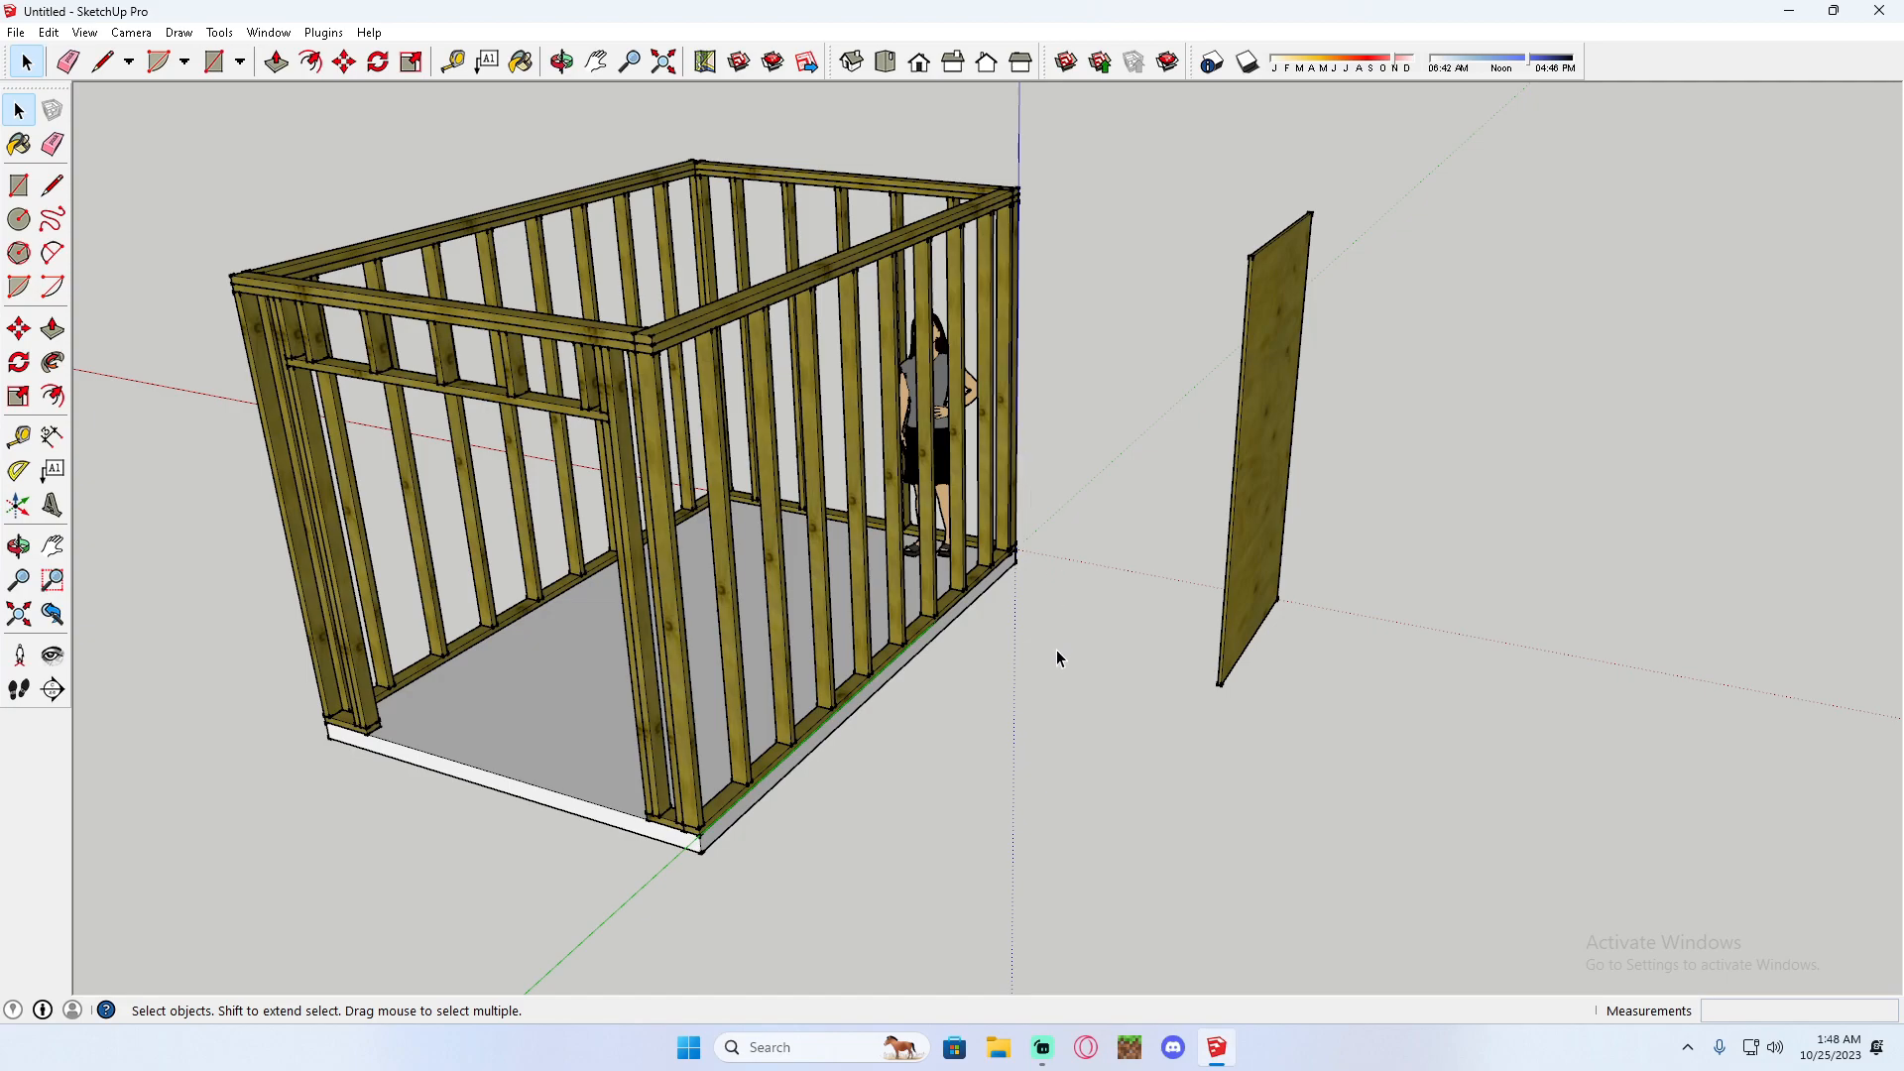
Paste a copy of the whole framed shed on the far side of the plywood sheet, and delete that copy.
left_click(344, 61)
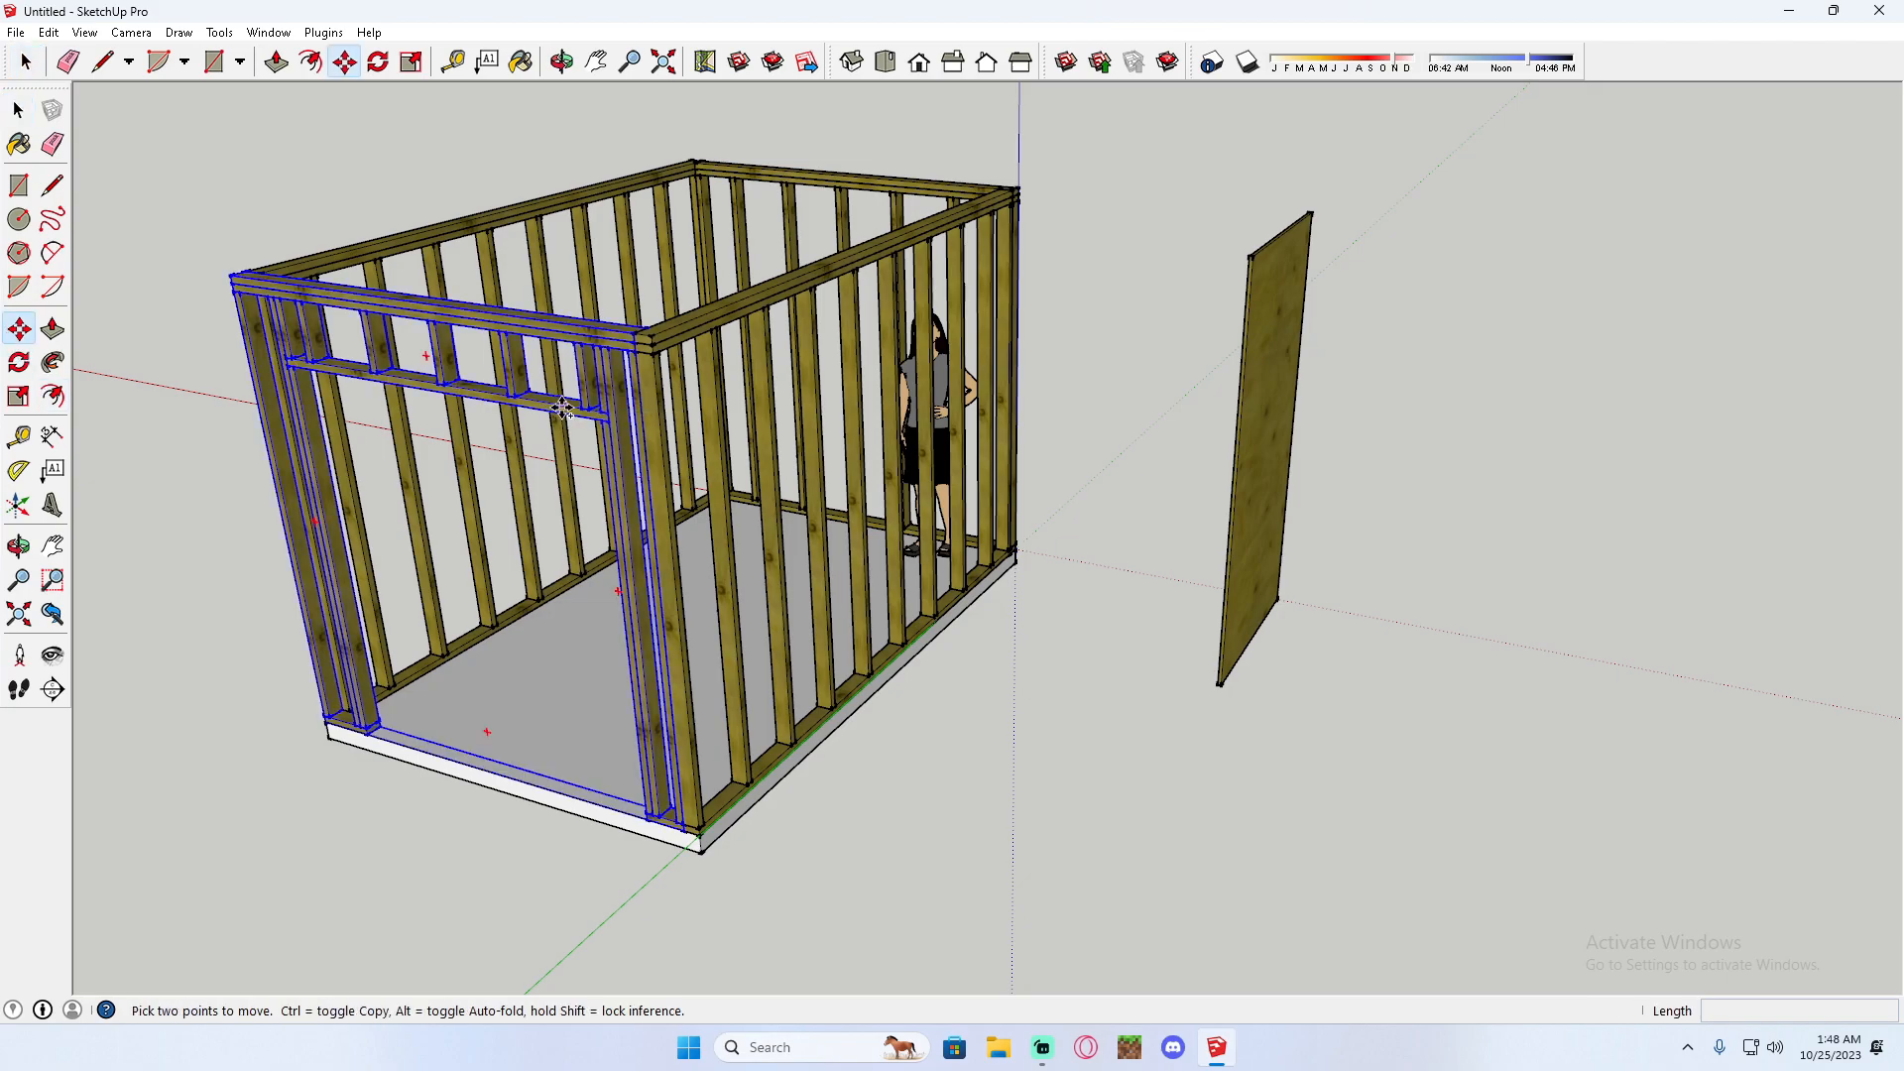
scroll(1016, 642, "down", 3)
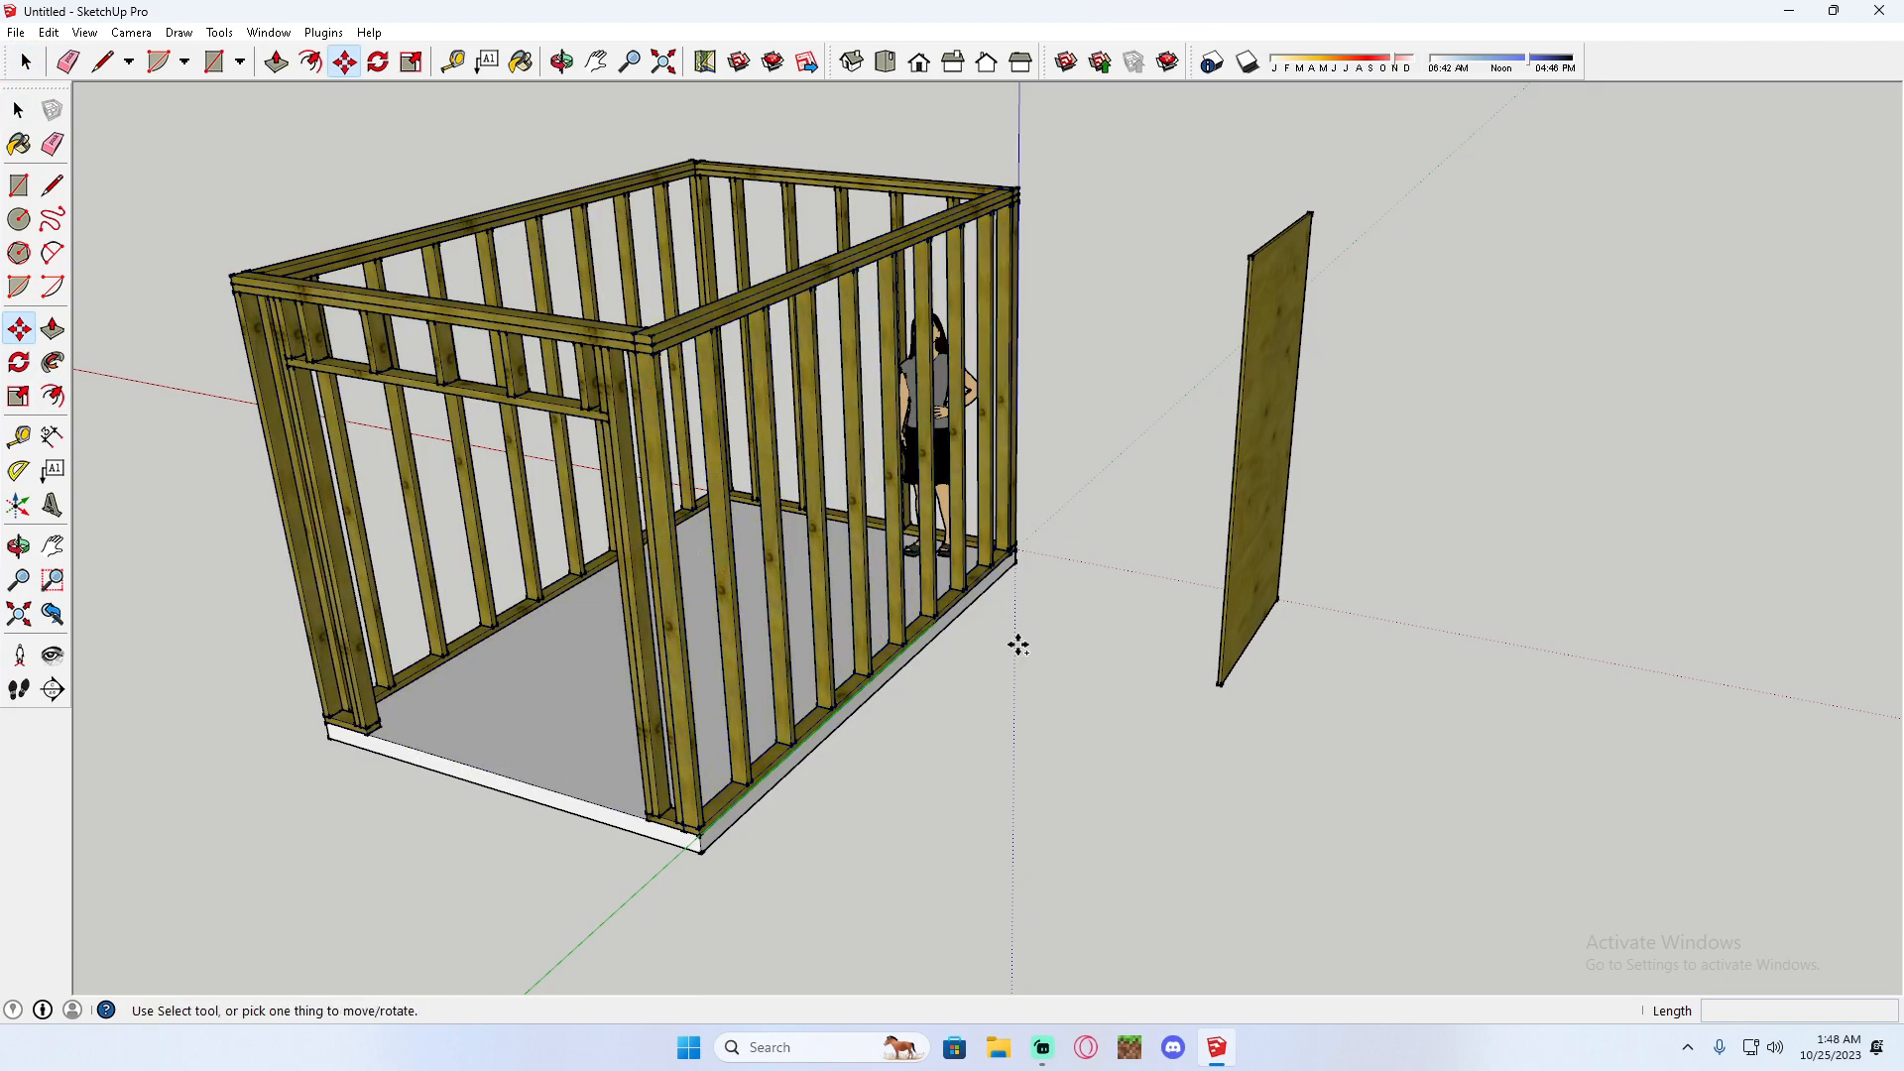
left_click(19, 110)
left_click_drag(1087, 779, 408, 218)
key("ctrl+c")
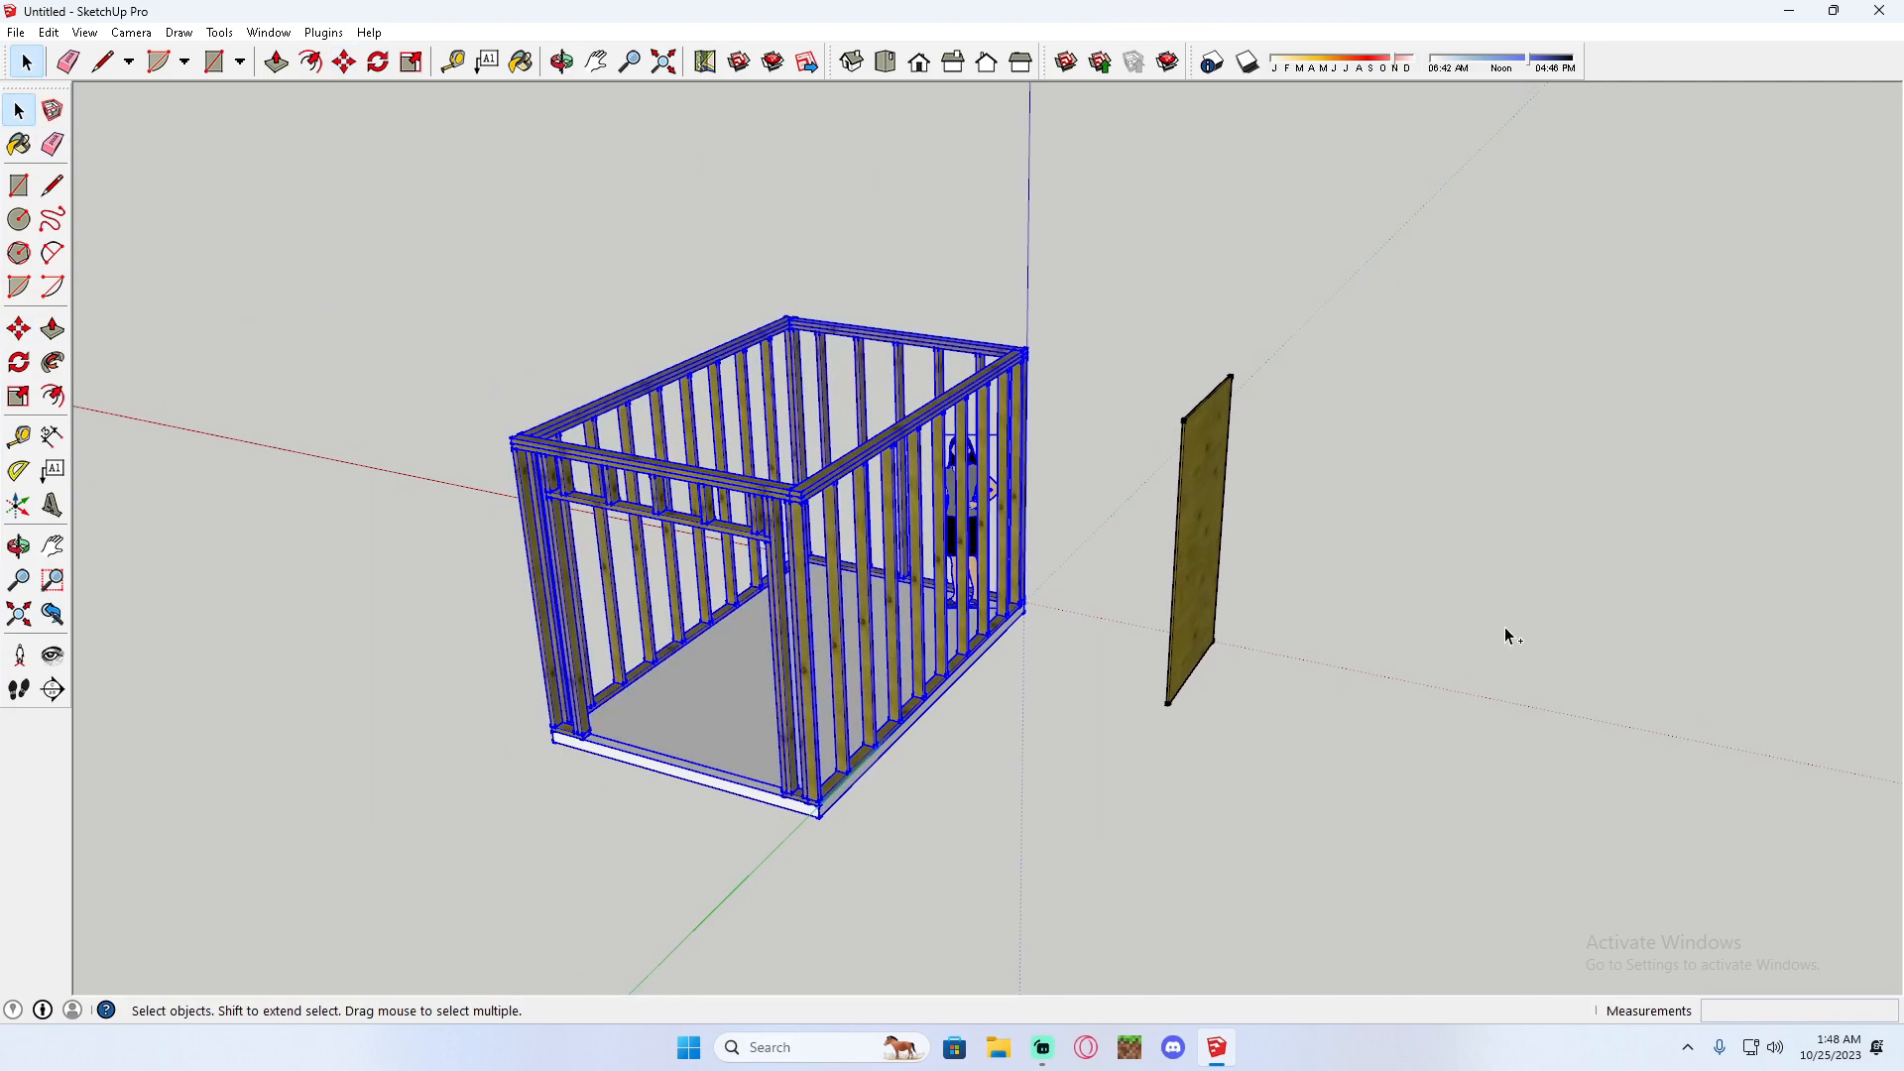
key("ctrl+v")
left_click(1576, 700)
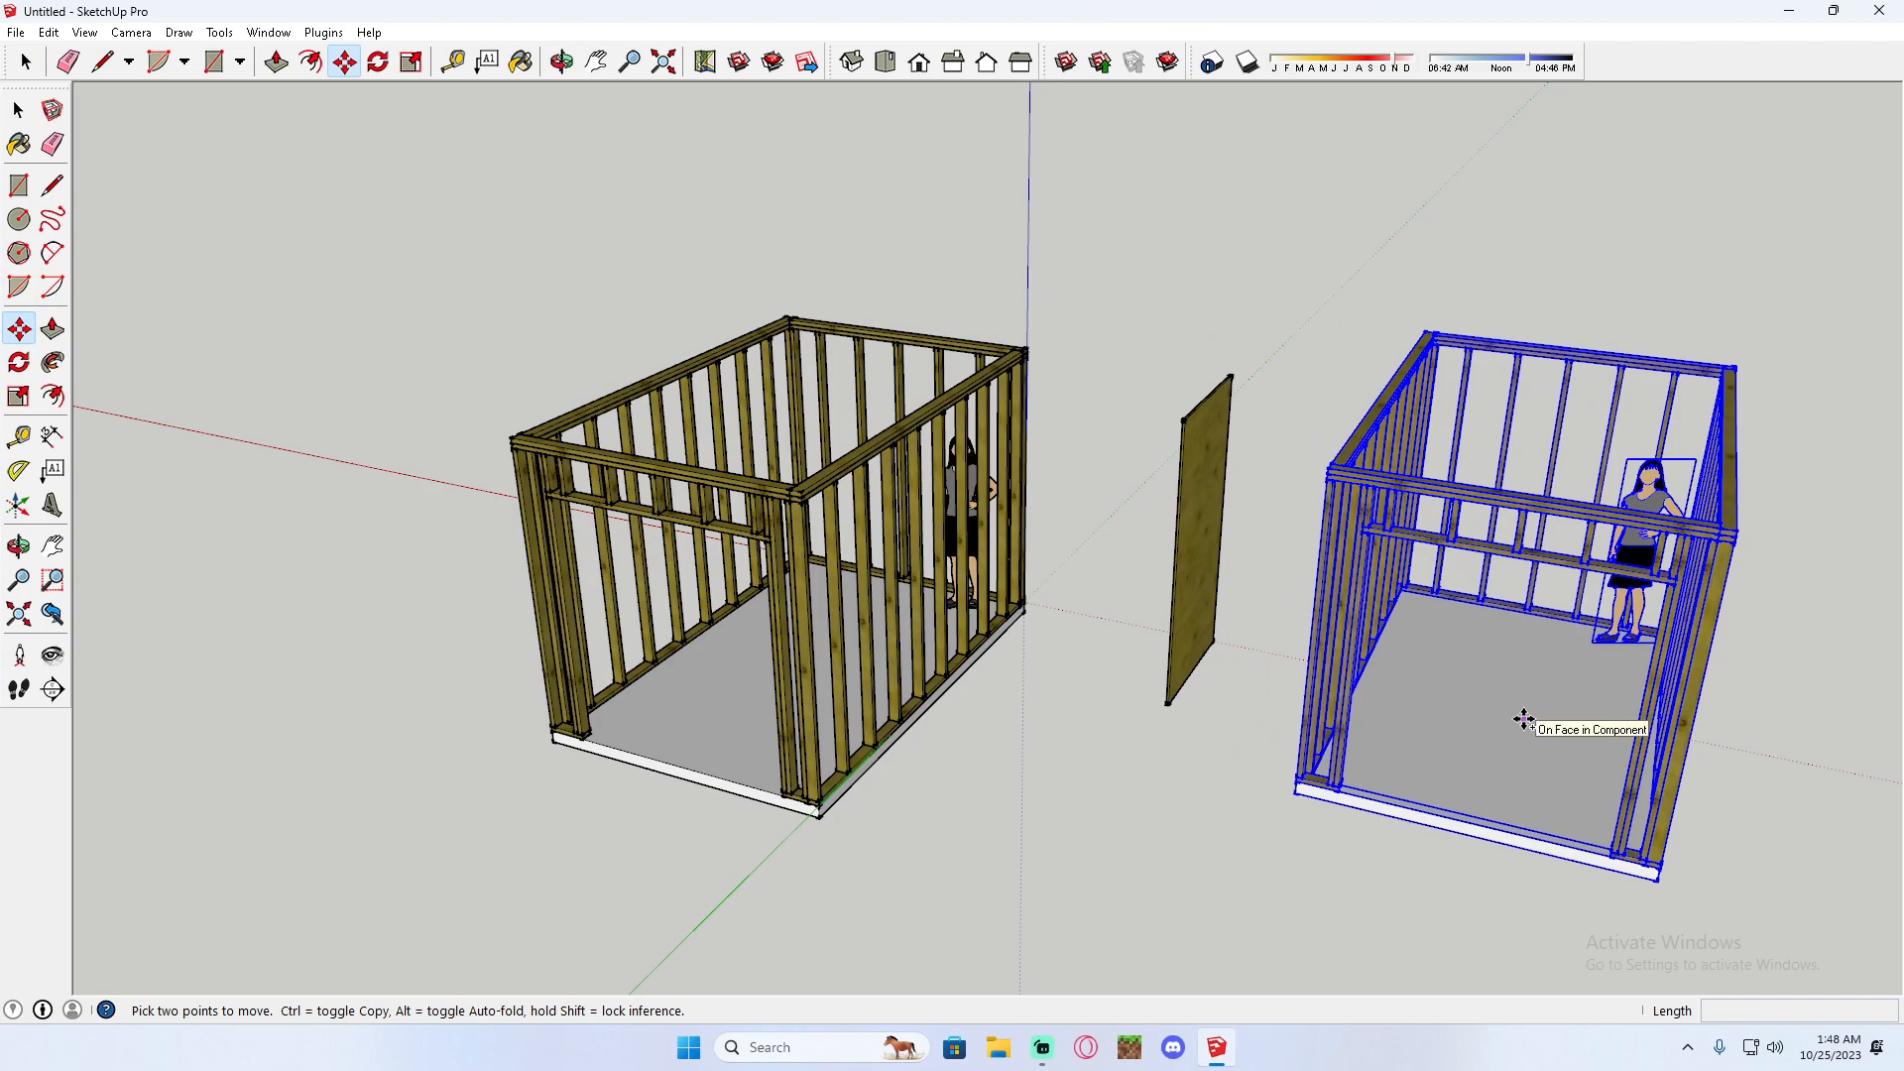
left_click(18, 110)
key("Delete")
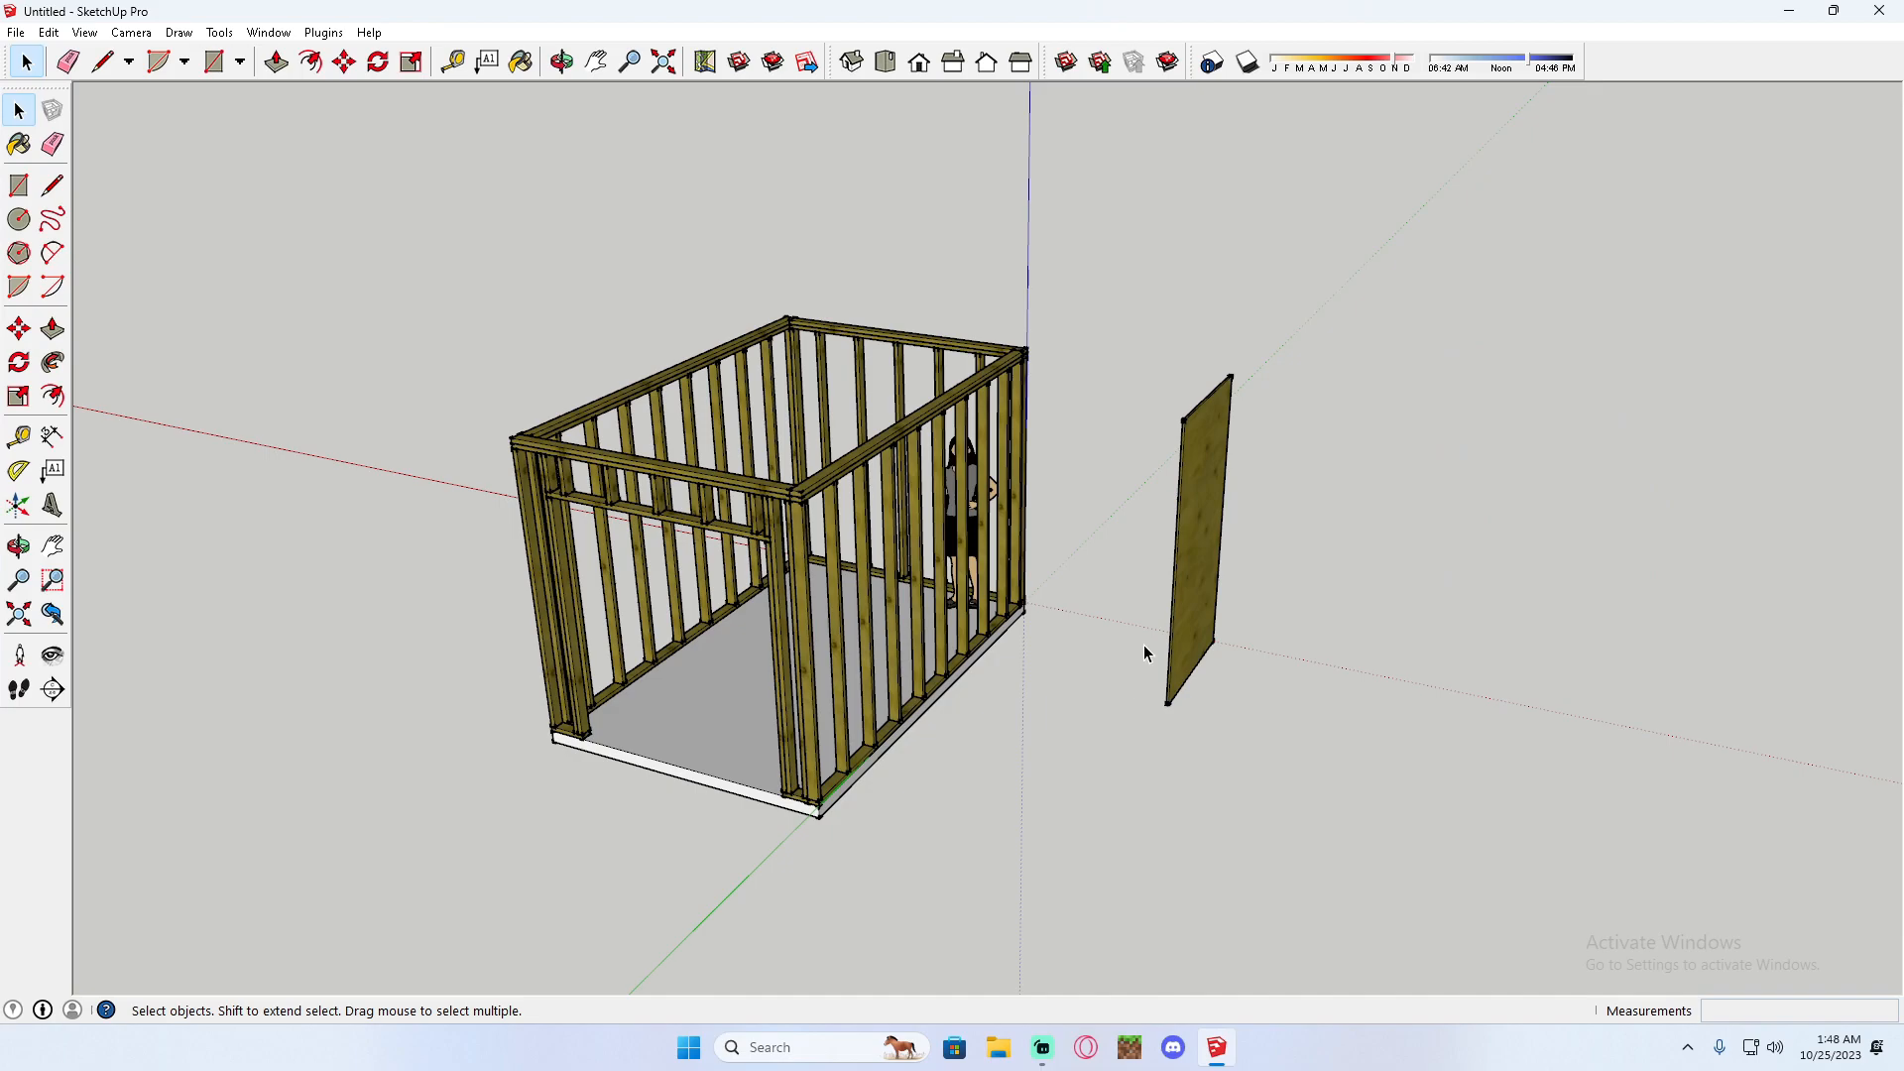
middle_click_drag(1150, 659, 1163, 538)
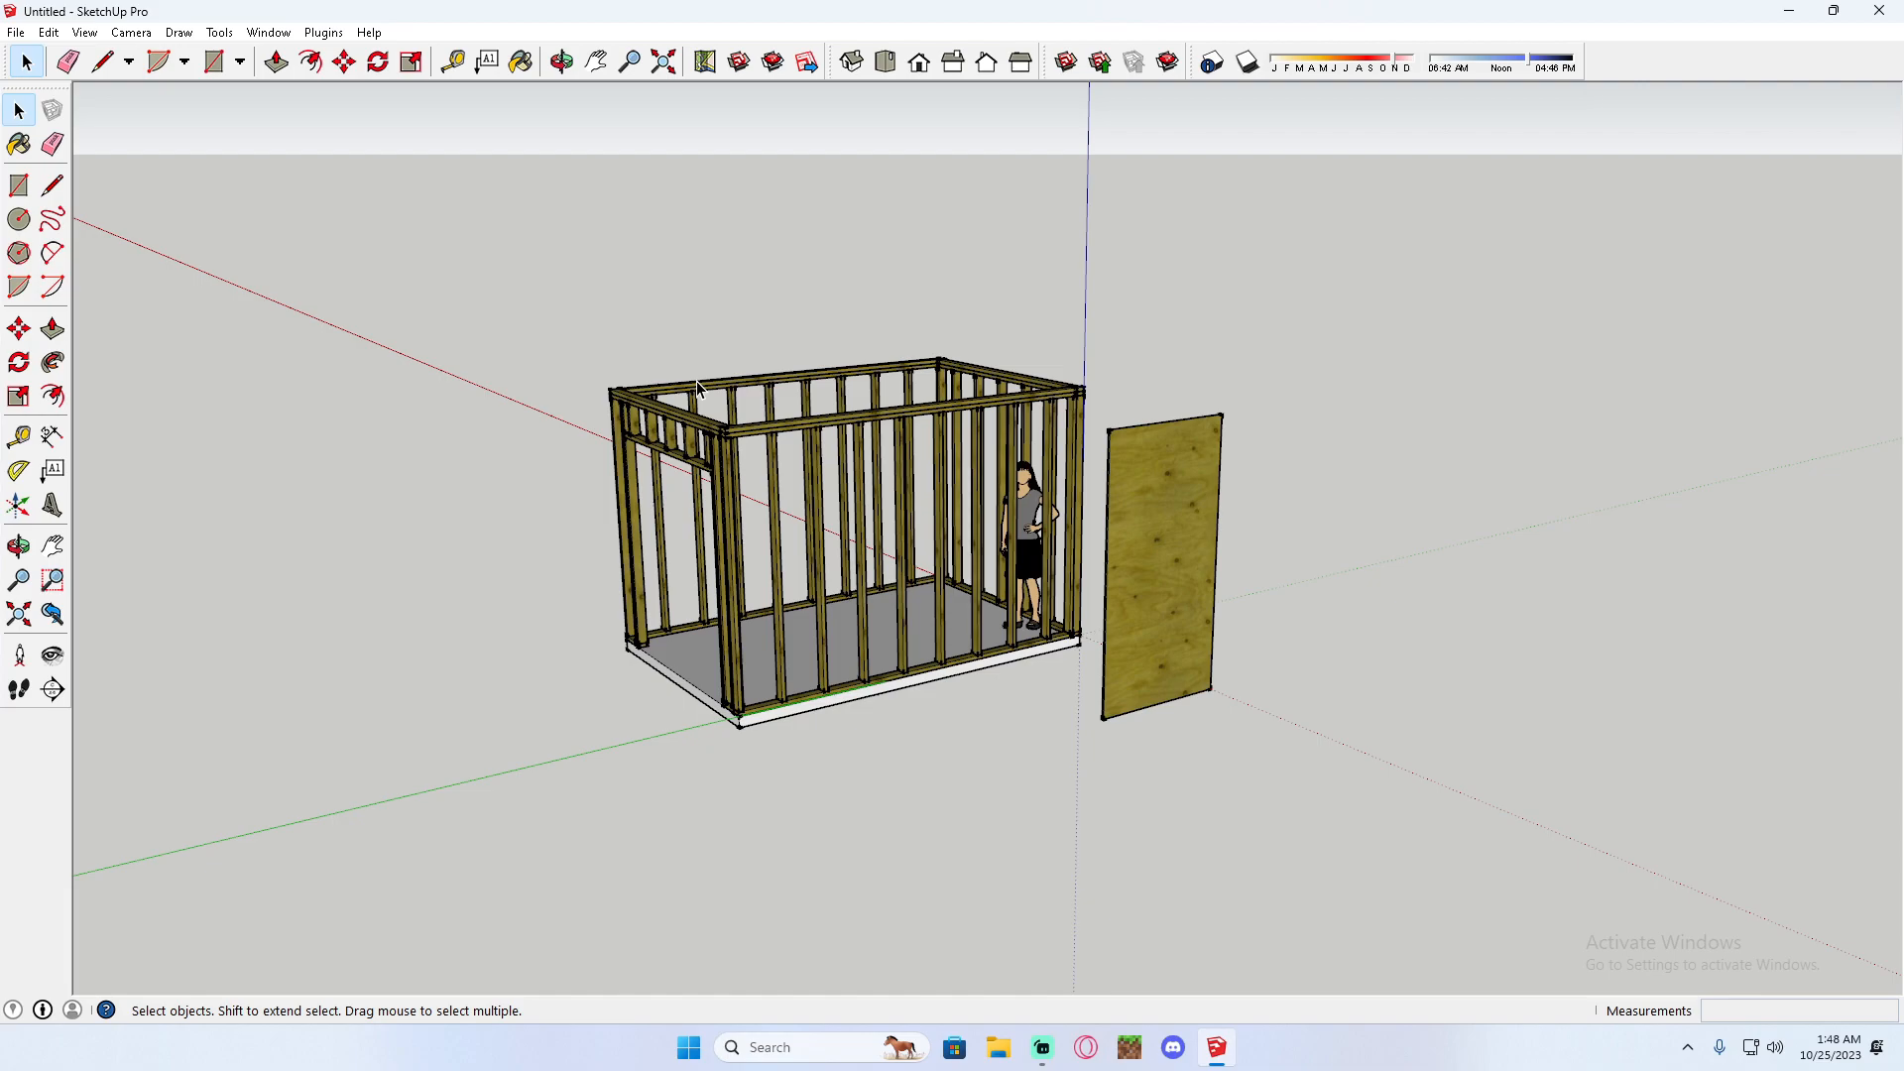
middle_click_drag(698, 379, 595, 340)
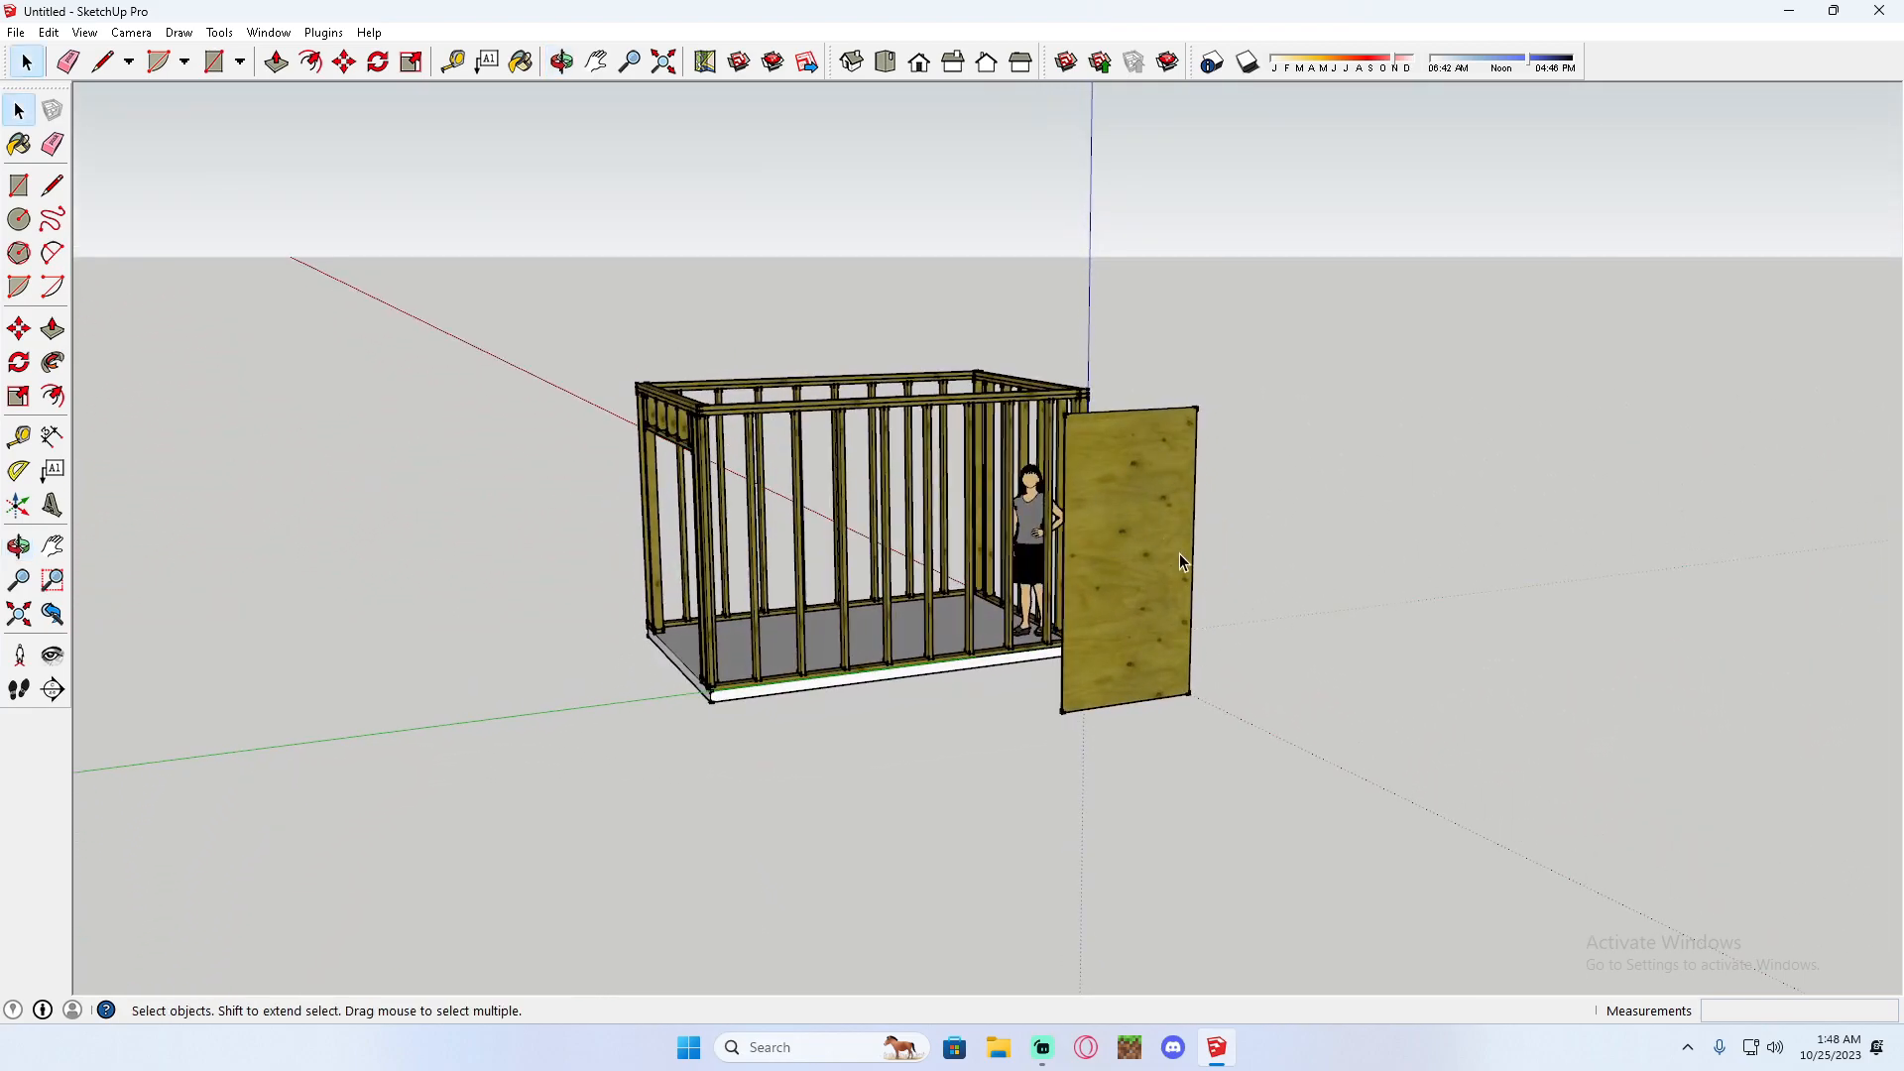
middle_click_drag(1180, 553, 1283, 546)
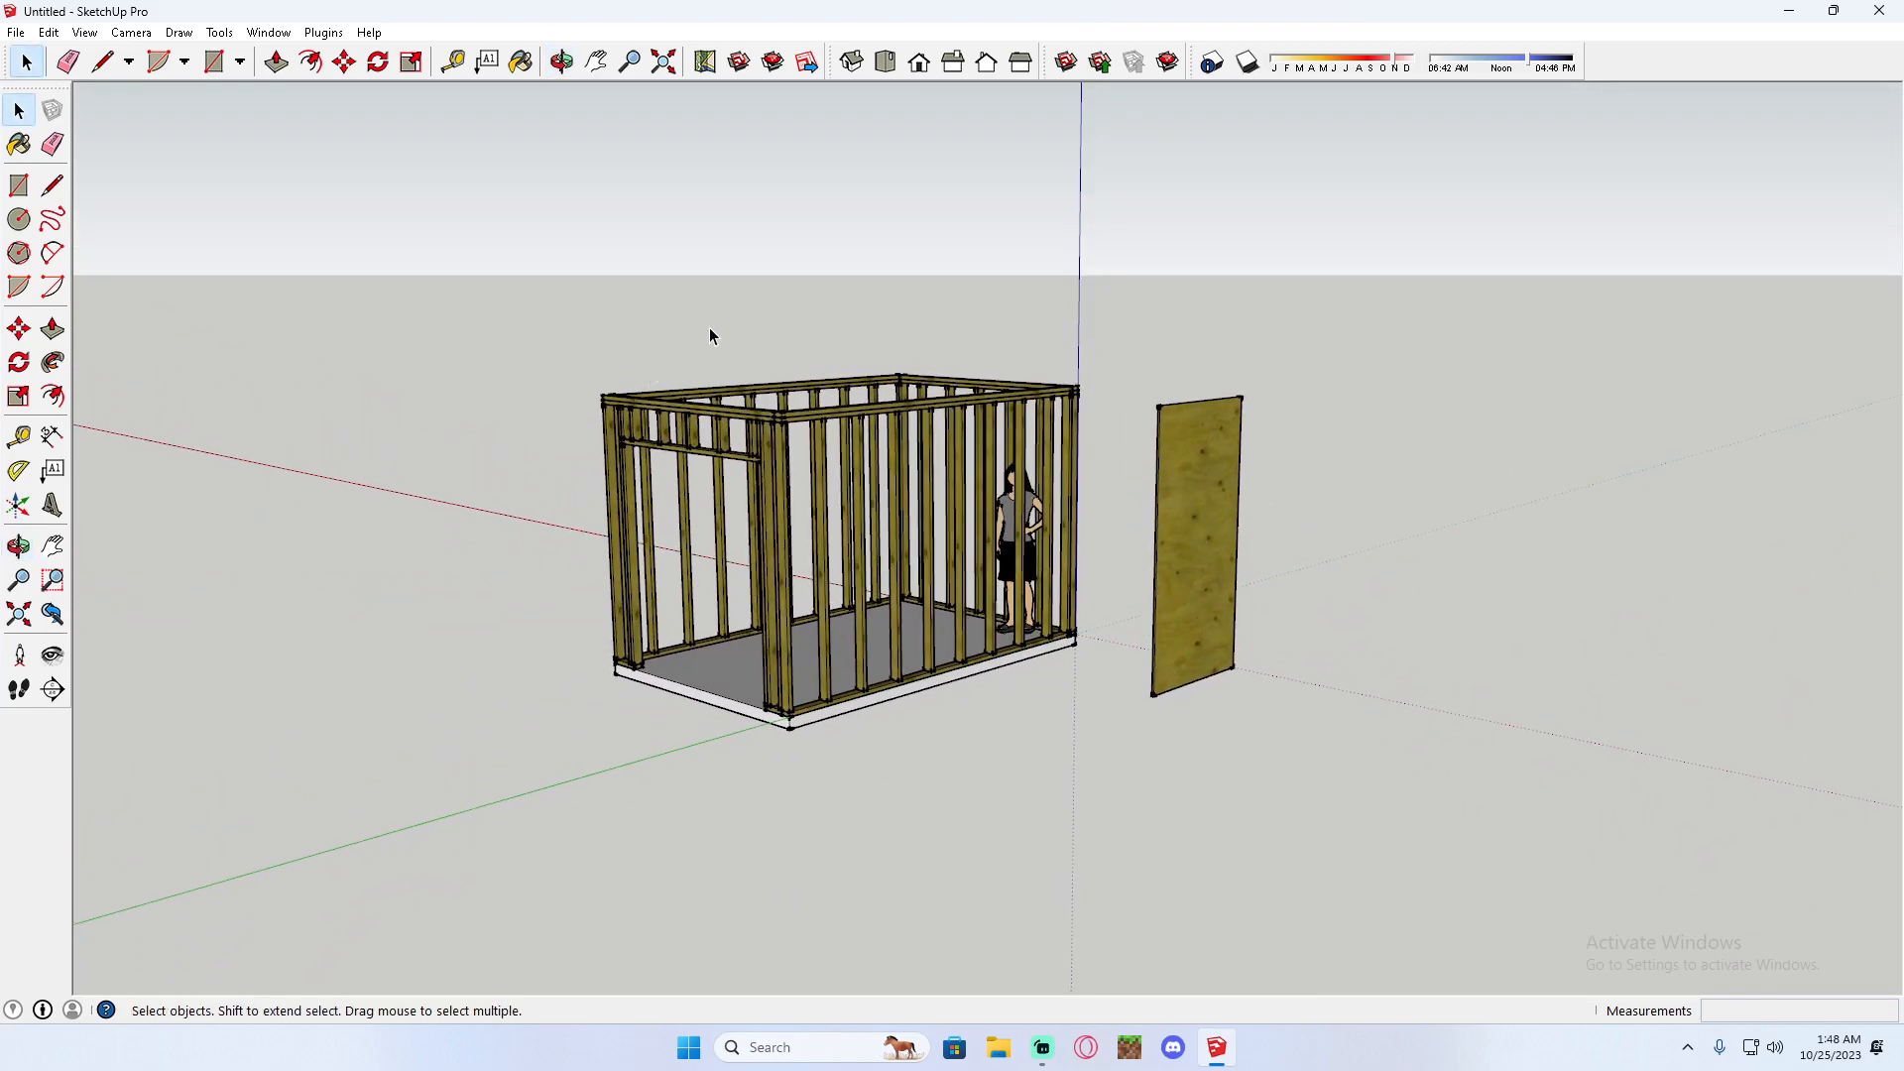